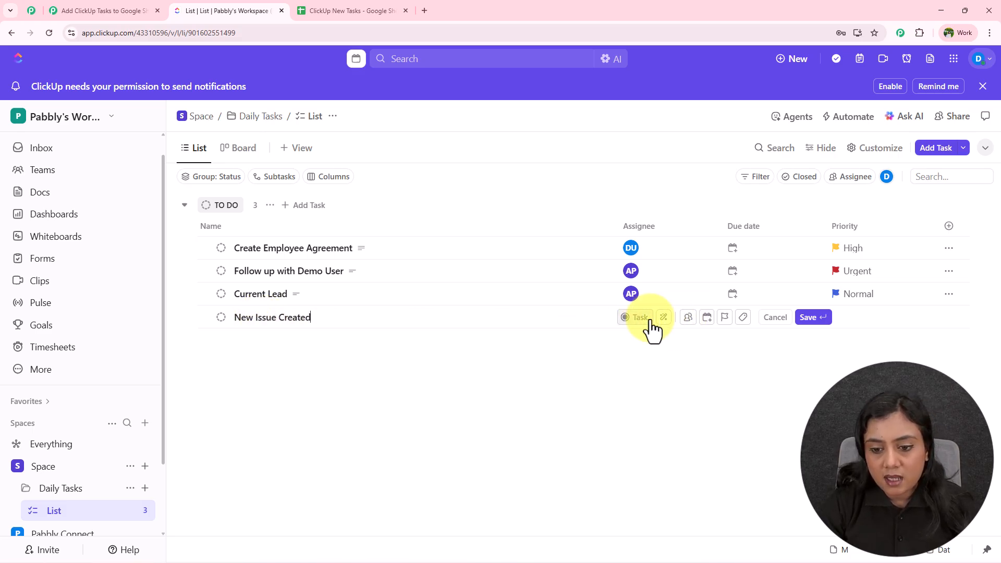
# Step: Assign the New Issue Created task to the dummy user account and set its priority to Urgent
pyautogui.click(688, 317)
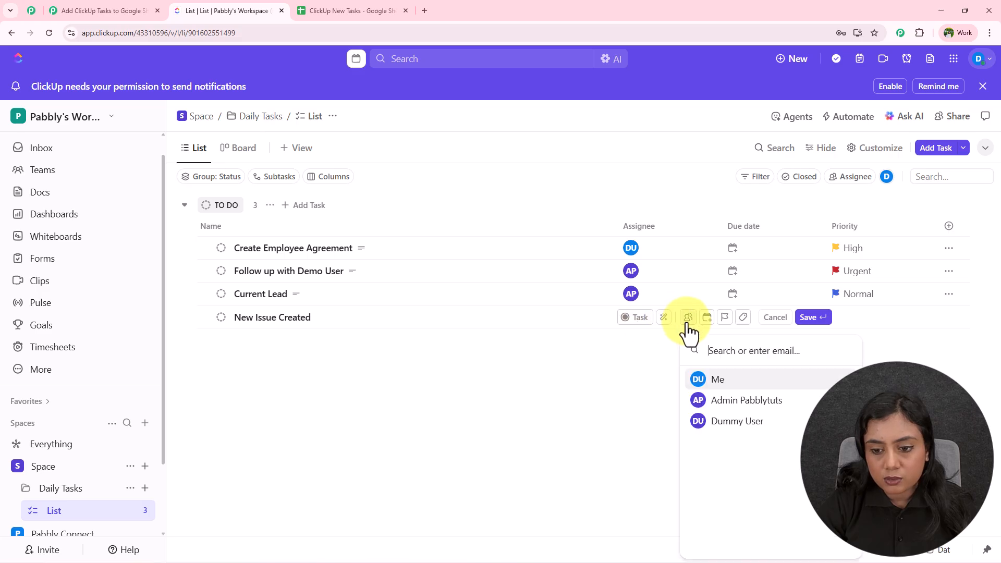
pyautogui.click(744, 425)
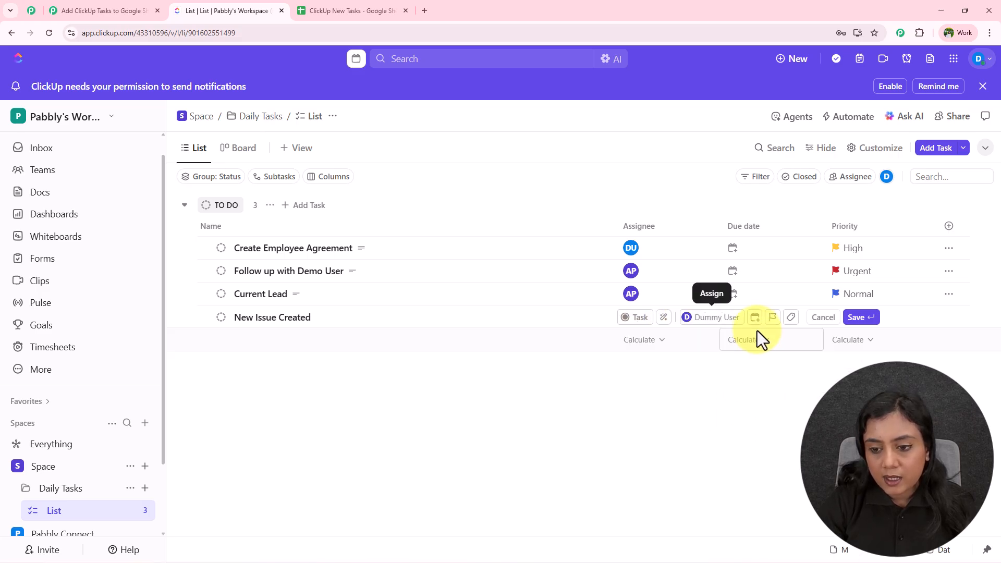
pyautogui.click(774, 319)
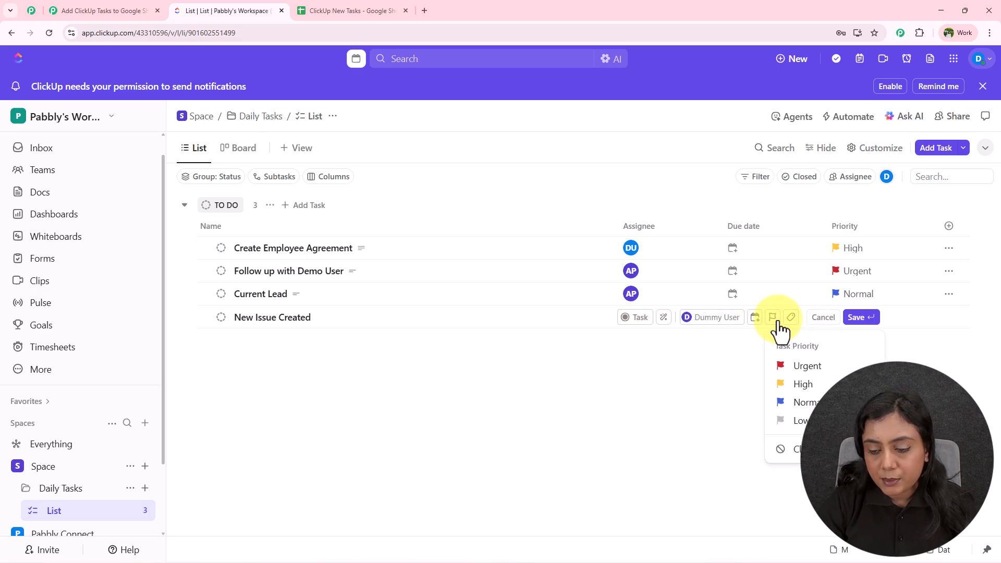
pyautogui.click(807, 368)
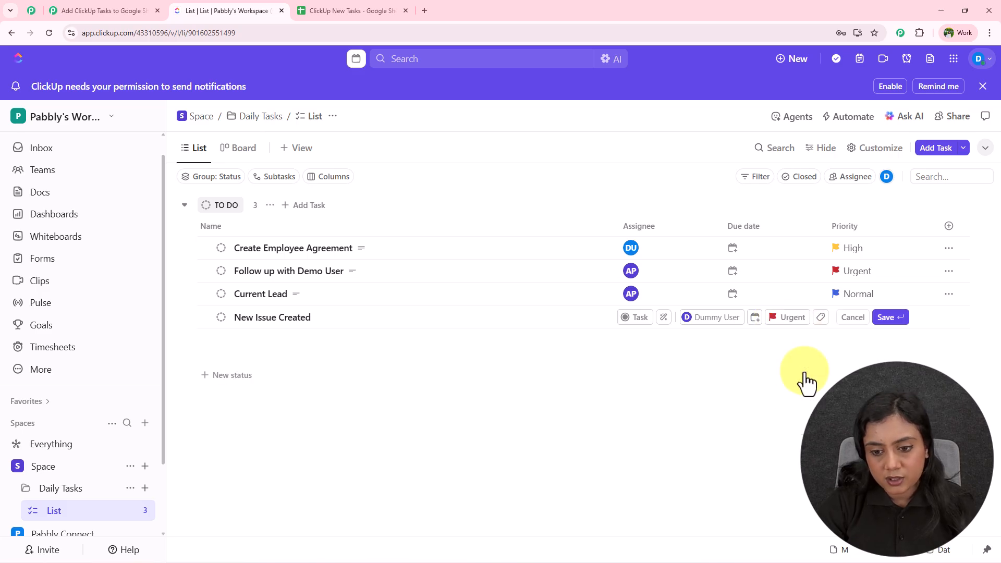
# Step: Set the type of New Issue Created to Task and save it in the TO DO list
pyautogui.click(637, 318)
pyautogui.click(655, 372)
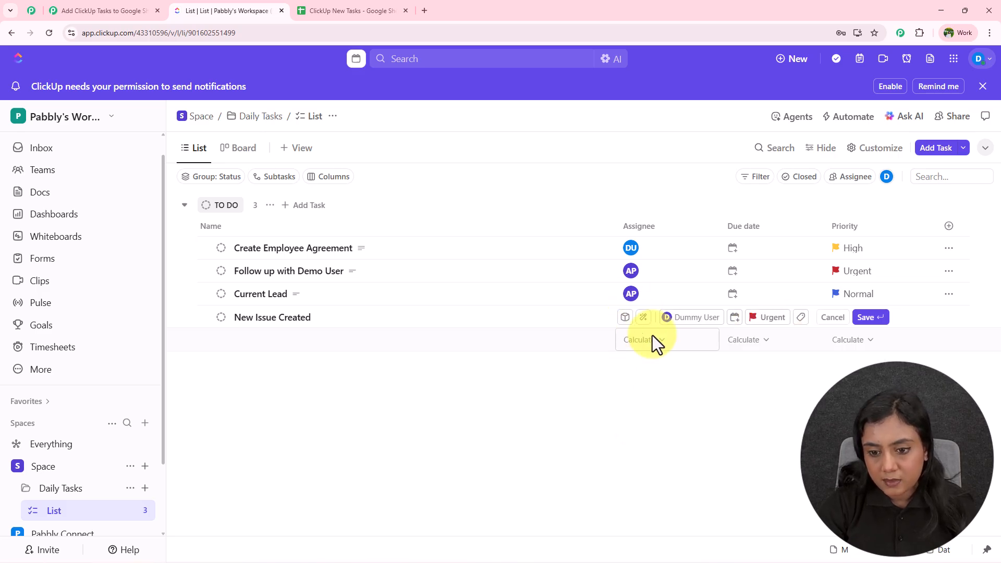
pyautogui.click(625, 317)
pyautogui.click(652, 371)
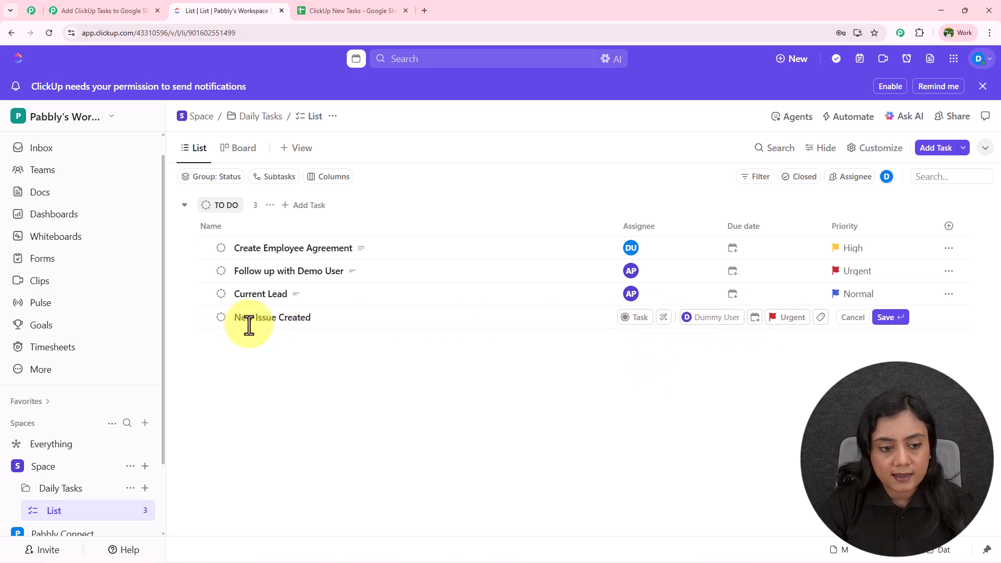
pyautogui.click(885, 319)
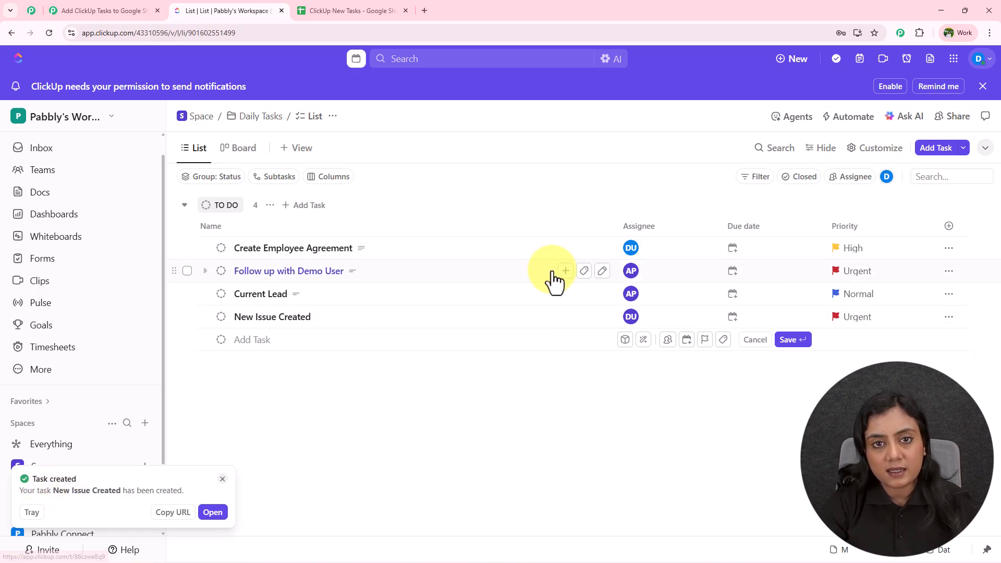
# Step: Switch to the ClickUp New Tasks sheet in Google Sheets and examine row 2, from the date through the assignee username
pyautogui.hotkey('ctrl', 'Tab')
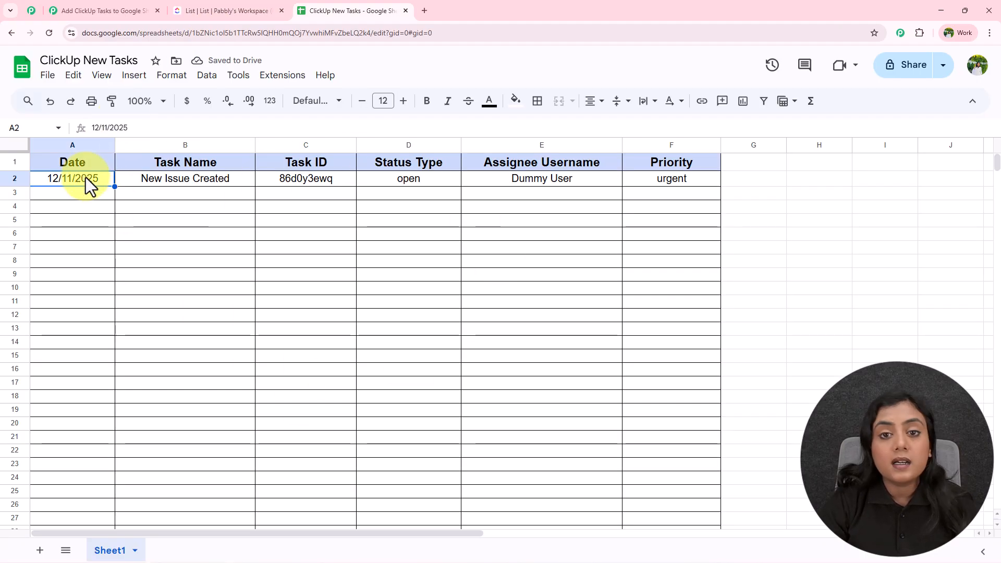
pyautogui.moveTo(86, 177); pyautogui.dragTo(668, 174)
pyautogui.click(502, 286)
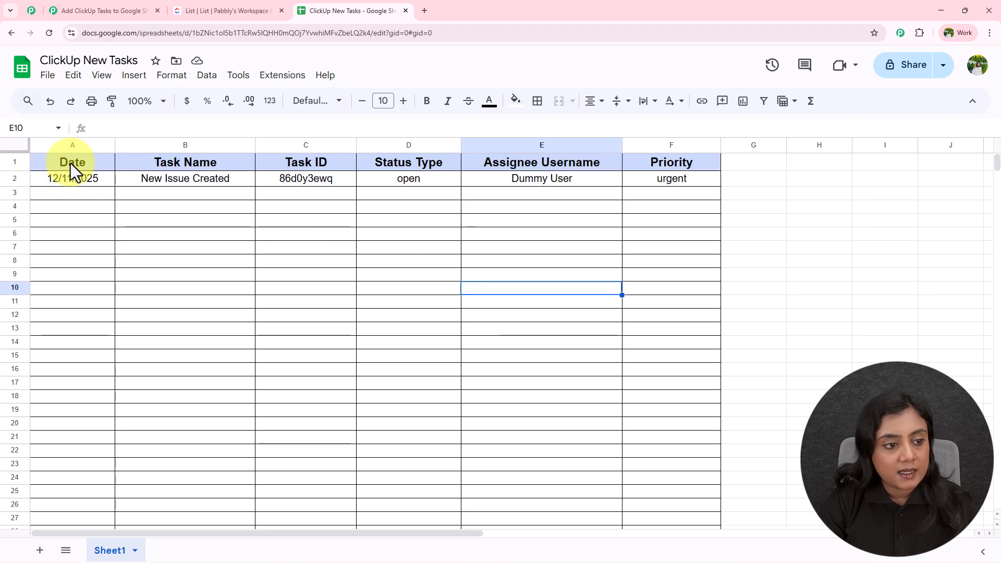
pyautogui.click(86, 180)
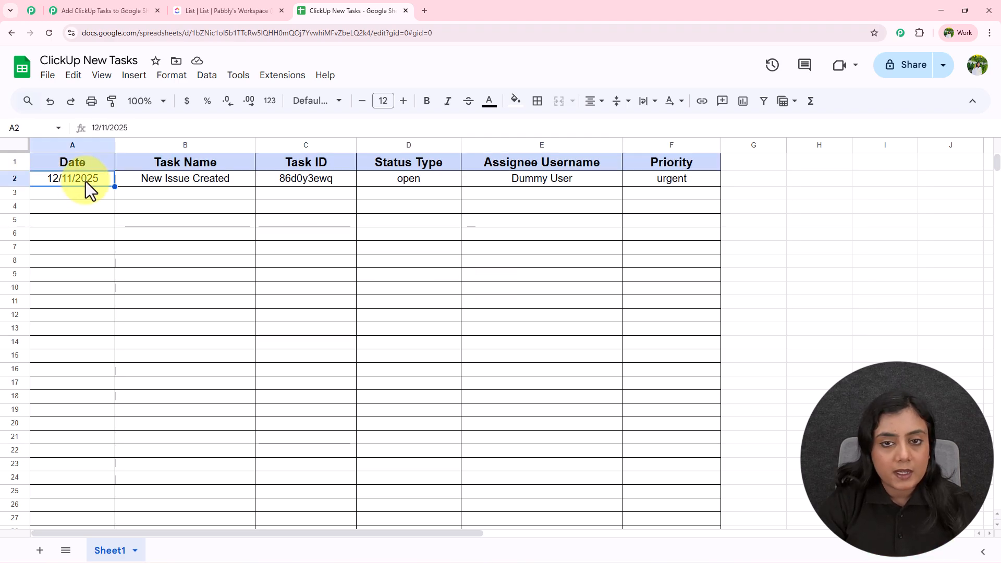
pyautogui.click(175, 181)
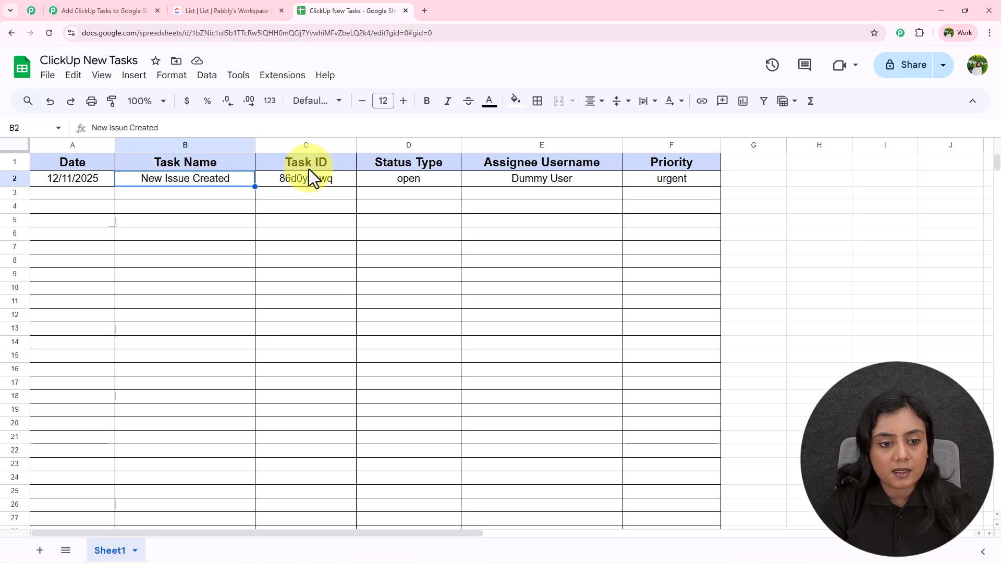
pyautogui.click(309, 182)
pyautogui.click(423, 179)
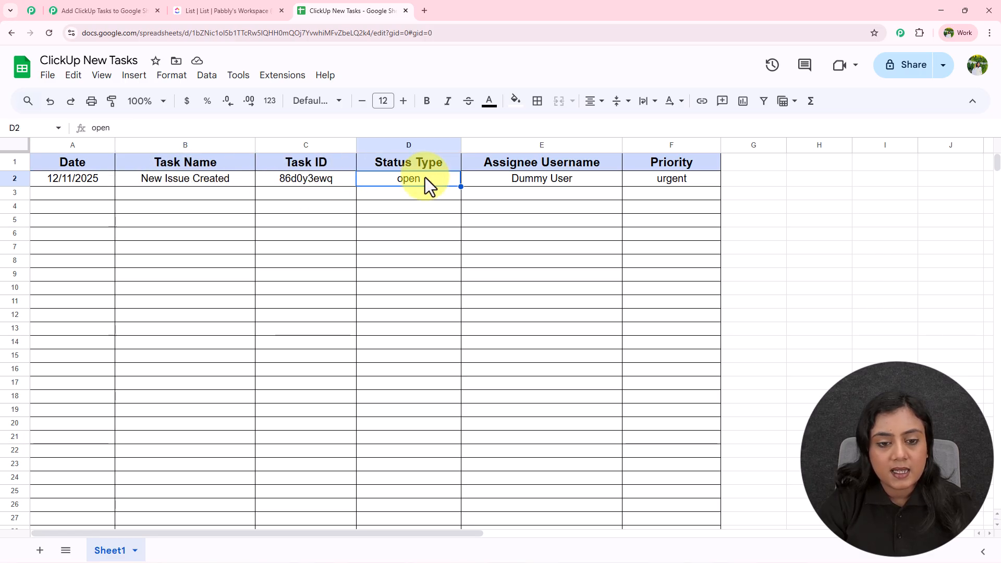
pyautogui.click(529, 179)
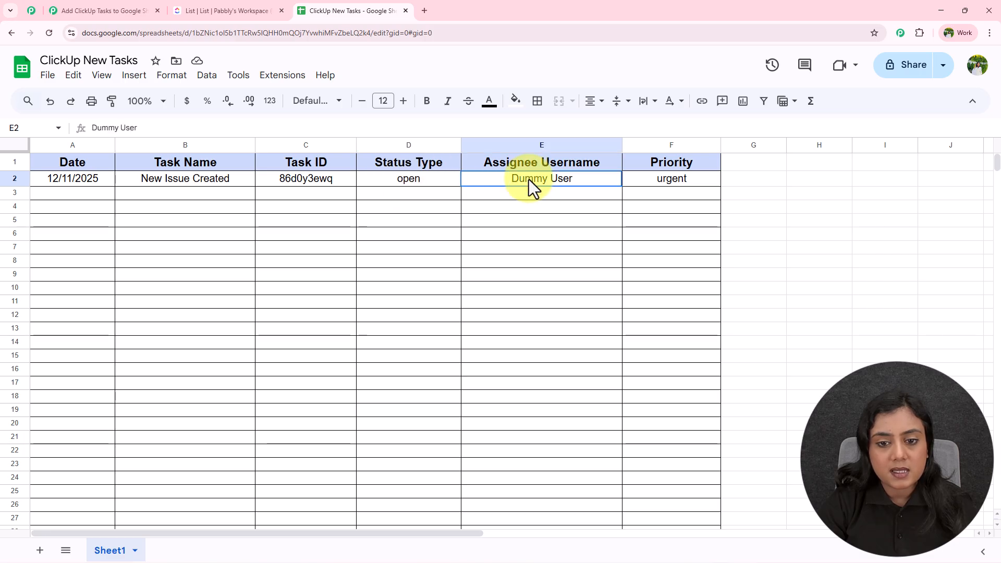
# Step: Compare the task's priority in the ClickUp list with the Priority cell in row 2 of the ClickUp New Tasks sheet
pyautogui.click(214, 11)
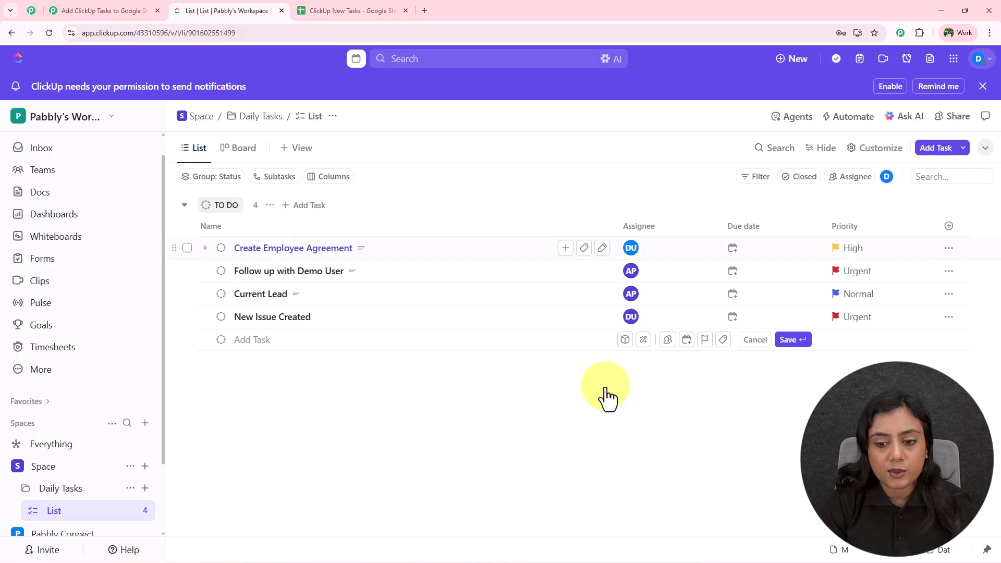
pyautogui.click(359, 8)
pyautogui.click(669, 182)
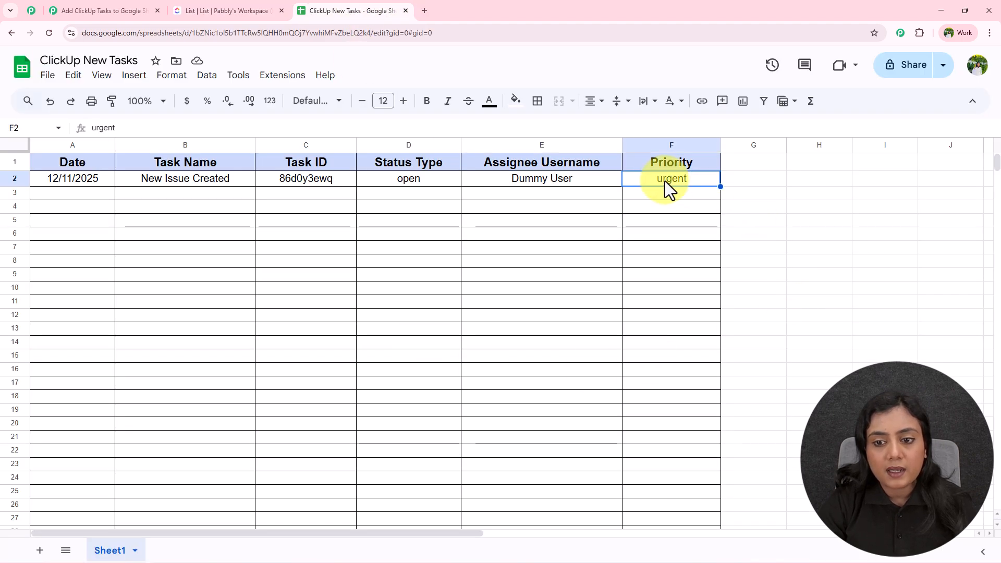
pyautogui.click(241, 9)
pyautogui.click(320, 10)
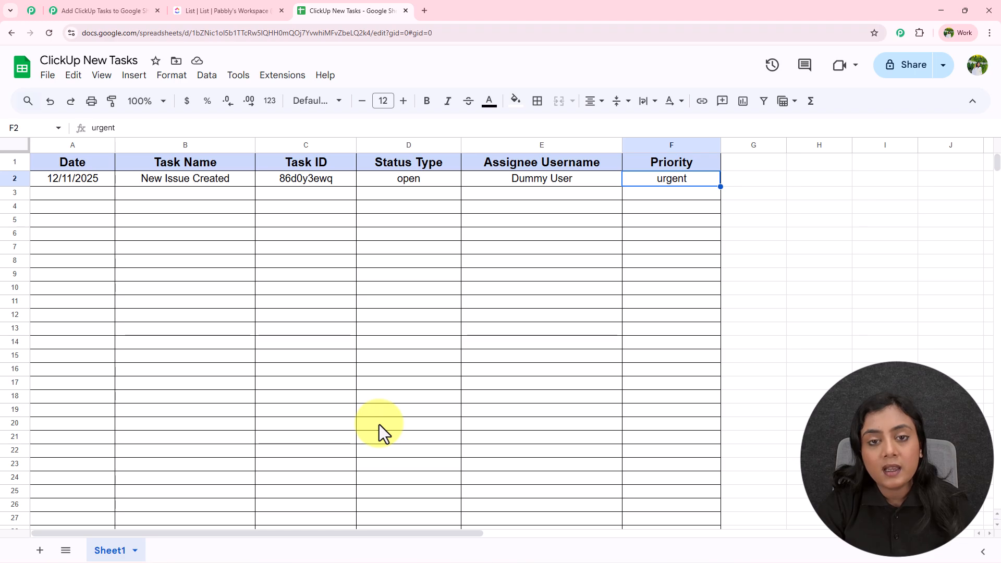
pyautogui.moveTo(60, 193); pyautogui.dragTo(583, 360)
pyautogui.click(582, 360)
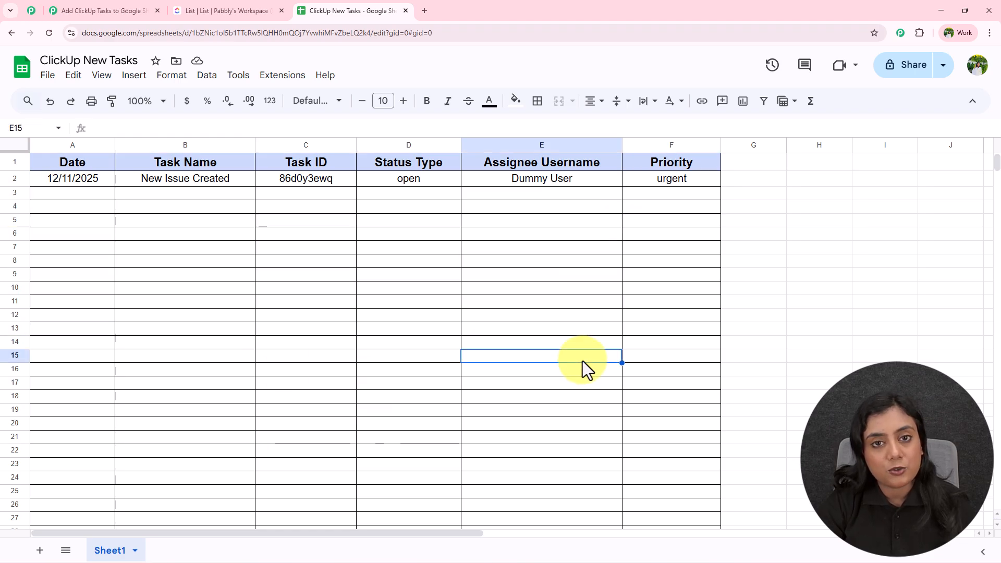
# Step: Replace the existing Pabbly workflow tab with a new tab showing pabbly.com/connect/inr, placed ahead of the ClickUp tab
pyautogui.click(63, 11)
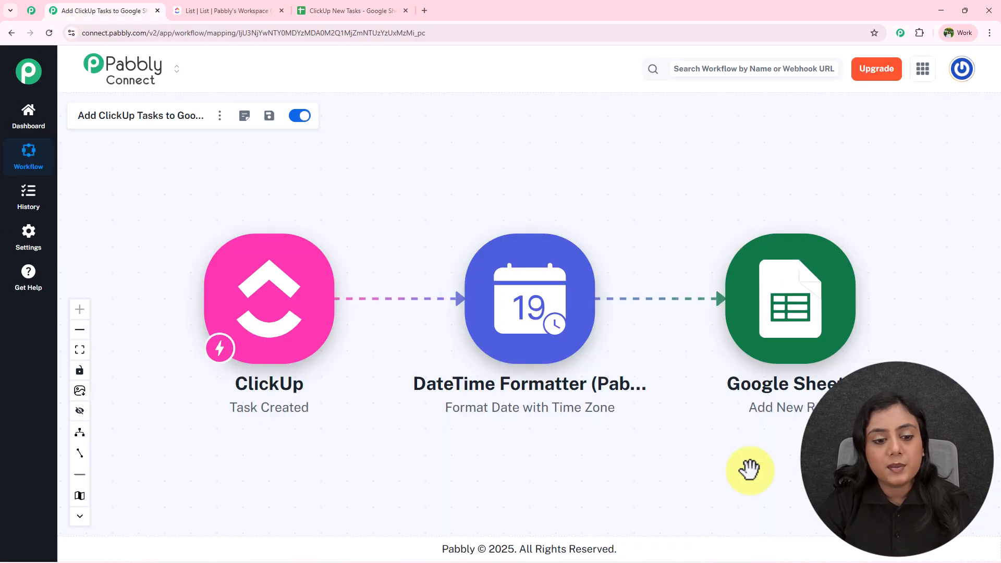
pyautogui.click(158, 11)
pyautogui.click(292, 11)
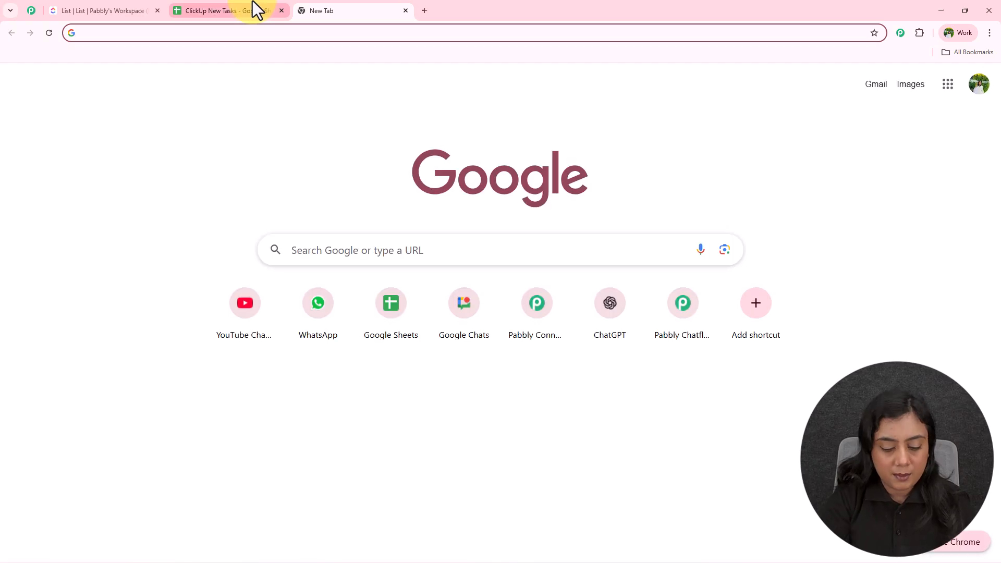
pyautogui.write('www.pabbl')
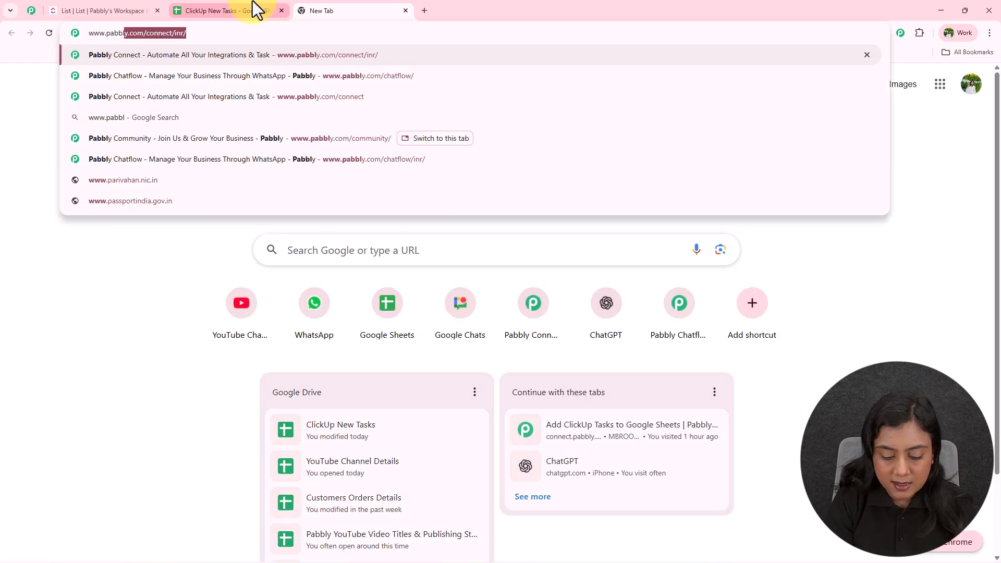
pyautogui.write('y.com/')
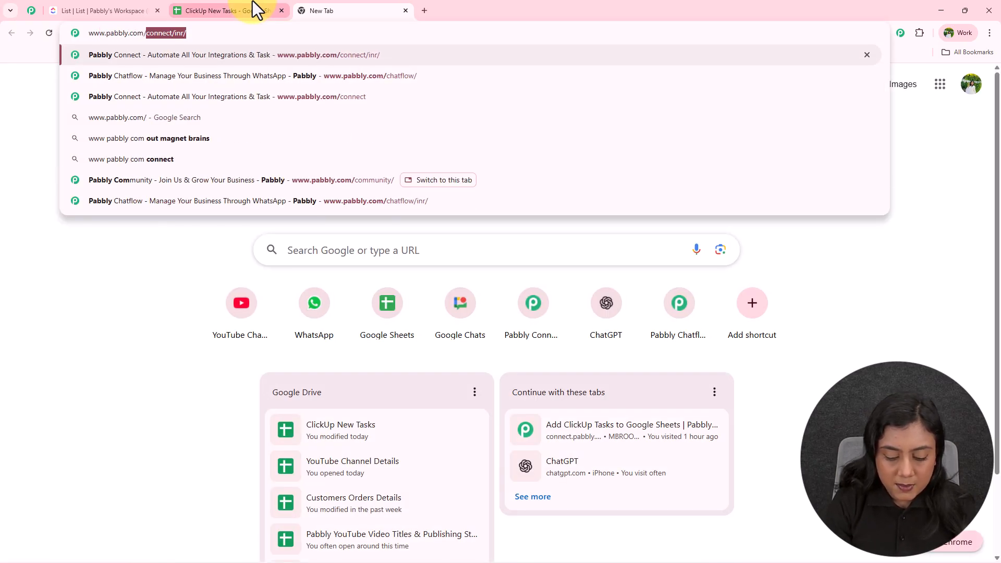
pyautogui.write('connect')
pyautogui.press('Return')
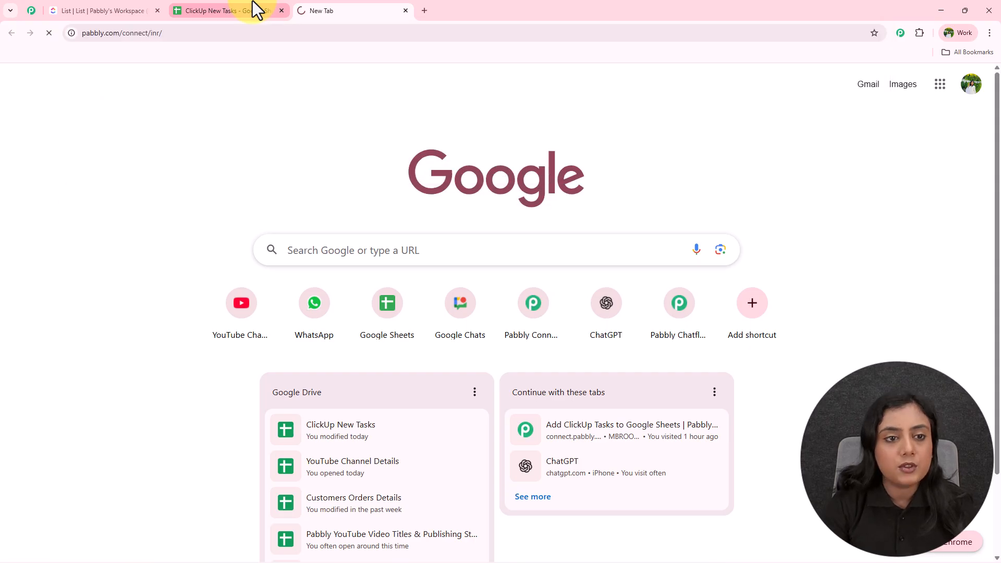
pyautogui.moveTo(311, 18); pyautogui.dragTo(108, 3)
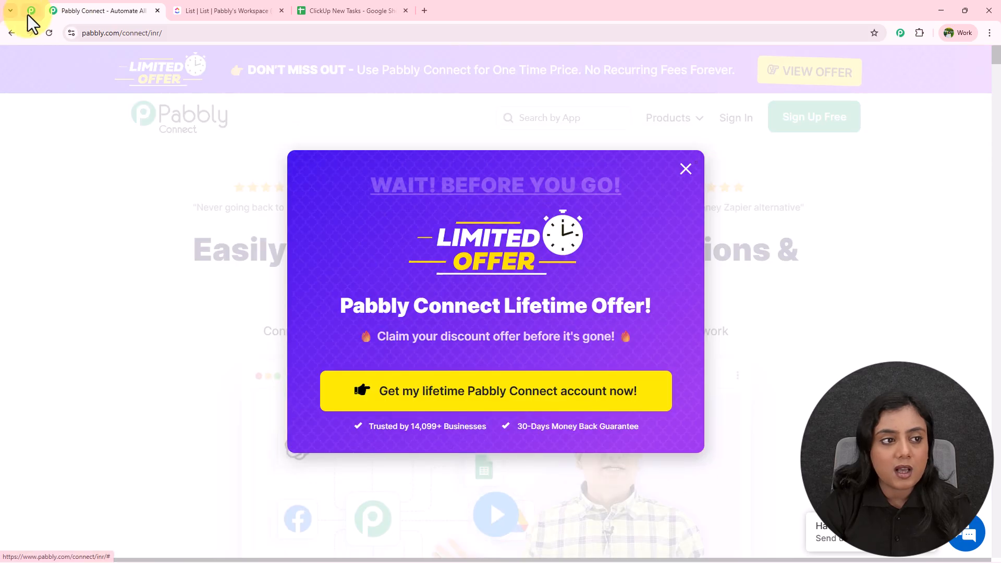
# Step: Look through the Pabbly Community page down to the join section and return to the Pabbly Connect page
pyautogui.click(32, 10)
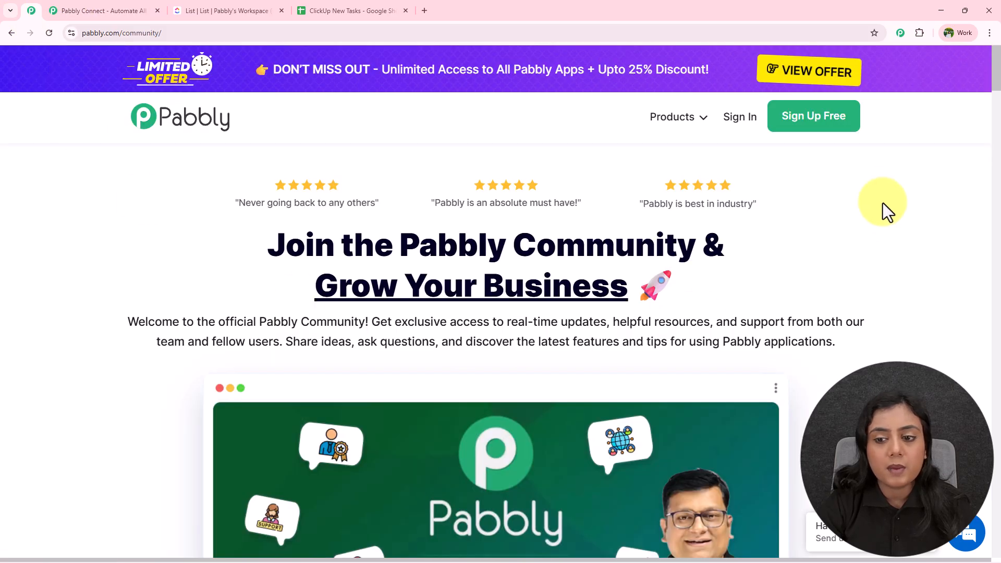
pyautogui.scroll(-5, 876, 224)
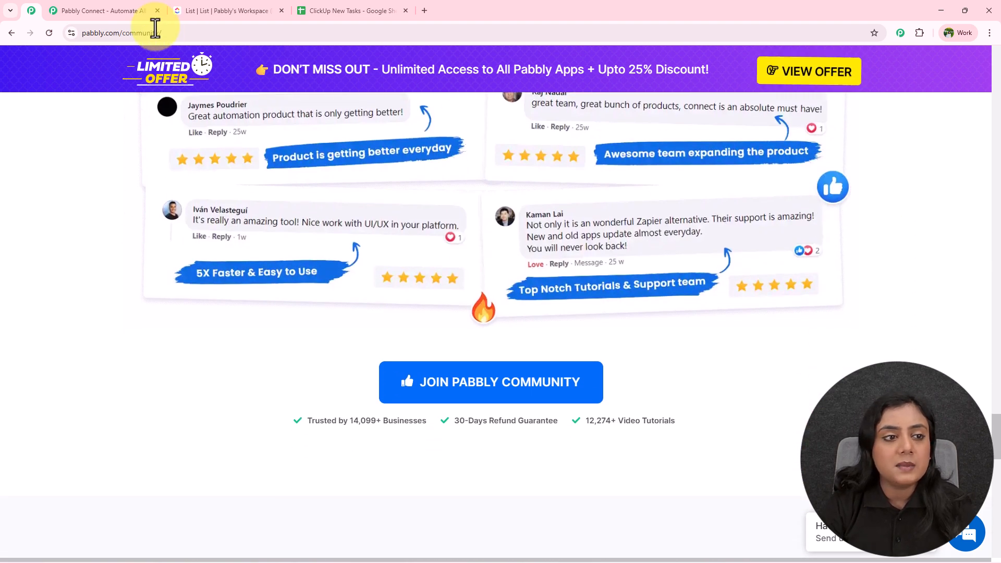
pyautogui.click(123, 12)
# Step: Dismiss the lifetime offer, sign in to Pabbly and open the Pabbly Connect dashboard
pyautogui.click(873, 260)
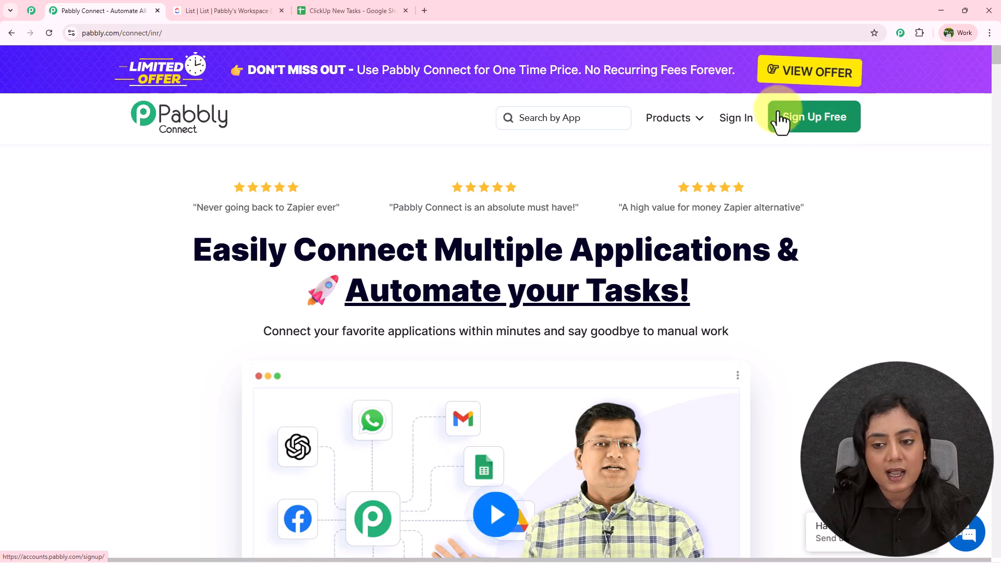
pyautogui.click(740, 121)
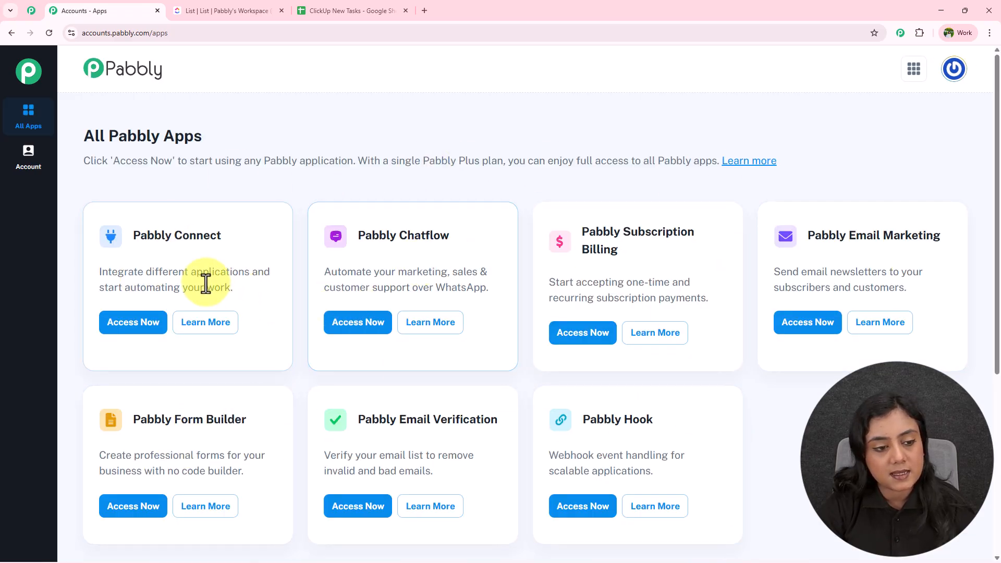
pyautogui.click(127, 325)
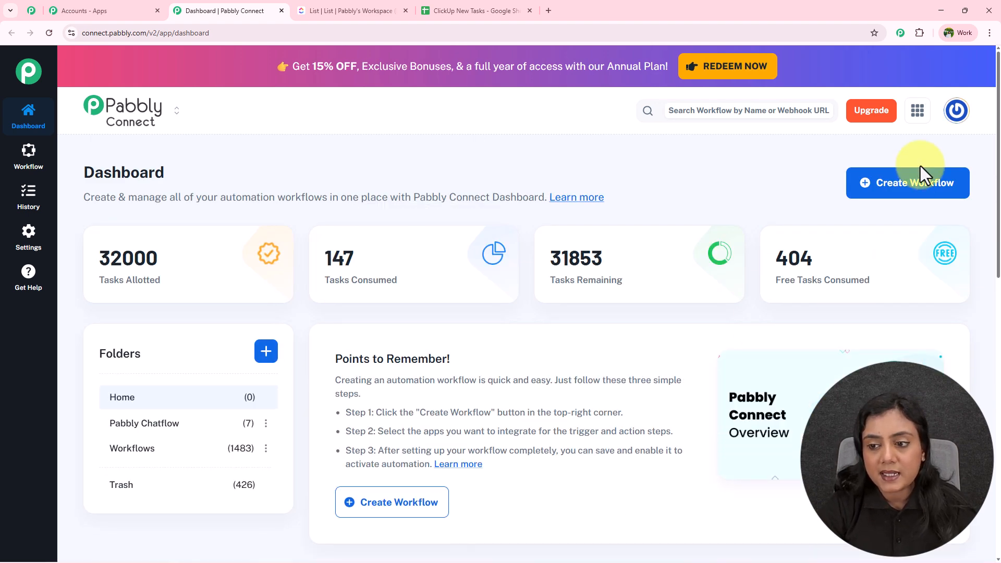
# Step: Start a new workflow in the New (Beta) builder and name it "Add ClickUp Tasks to Google Sheets"
pyautogui.click(918, 193)
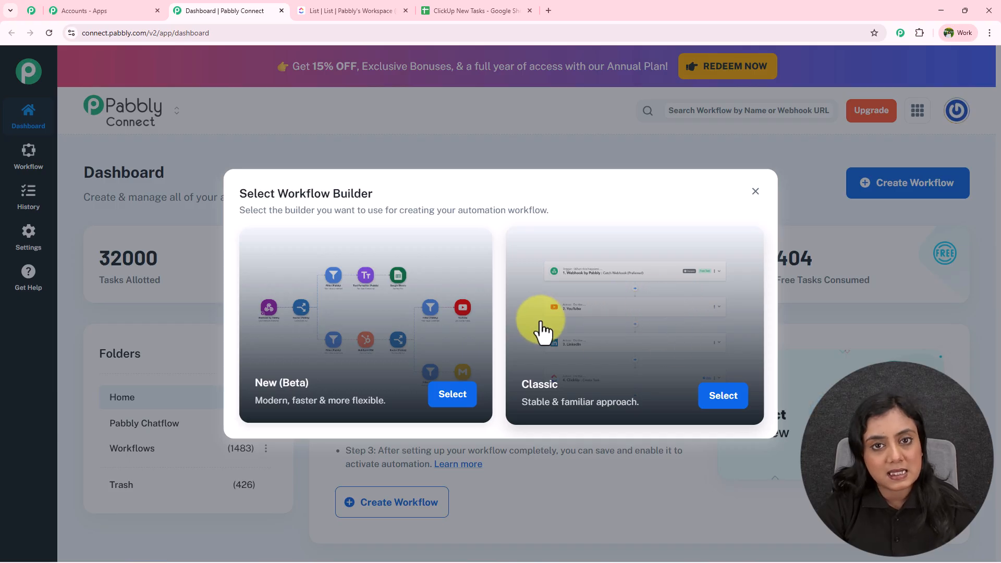
pyautogui.click(453, 401)
pyautogui.moveTo(473, 270); pyautogui.dragTo(296, 284)
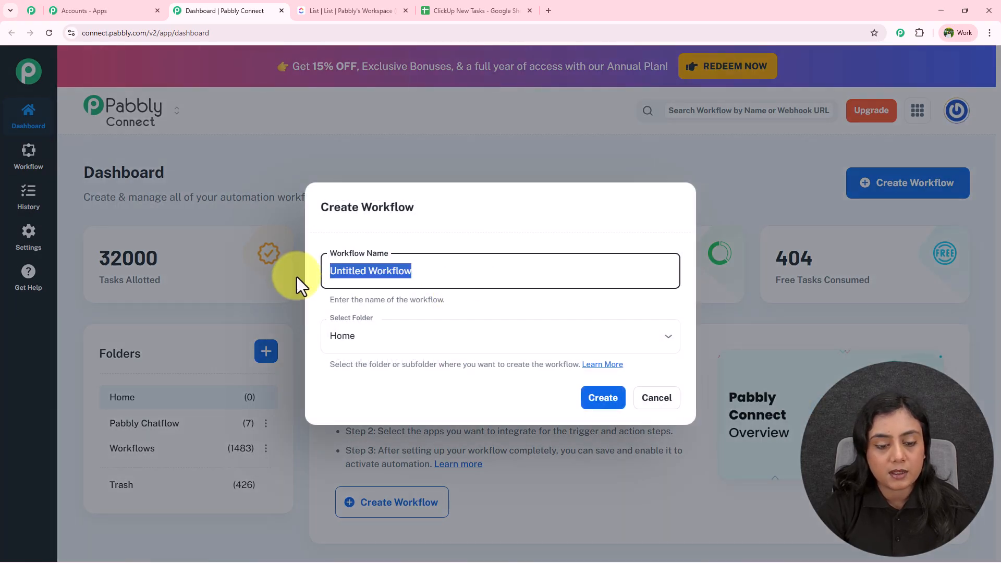
pyautogui.press('BackSpace')
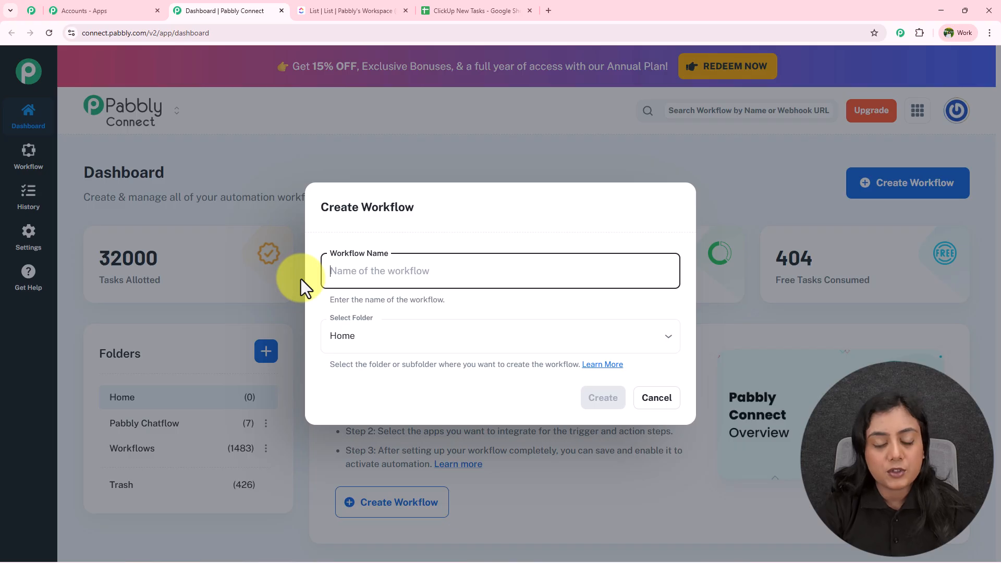
pyautogui.write('Add ClickUp Tasks to Google Sheets')
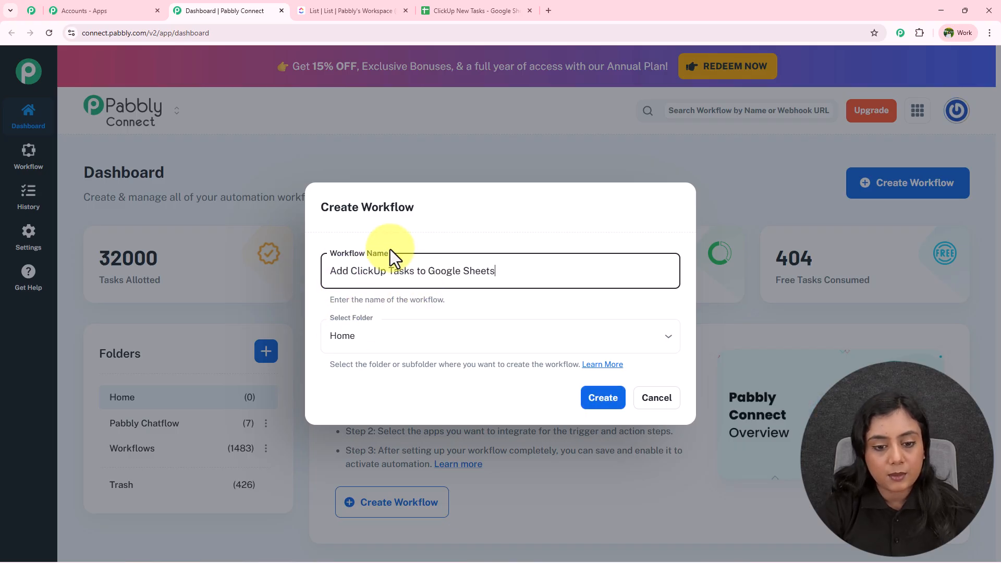
pyautogui.moveTo(332, 271); pyautogui.dragTo(495, 315)
pyautogui.click(496, 315)
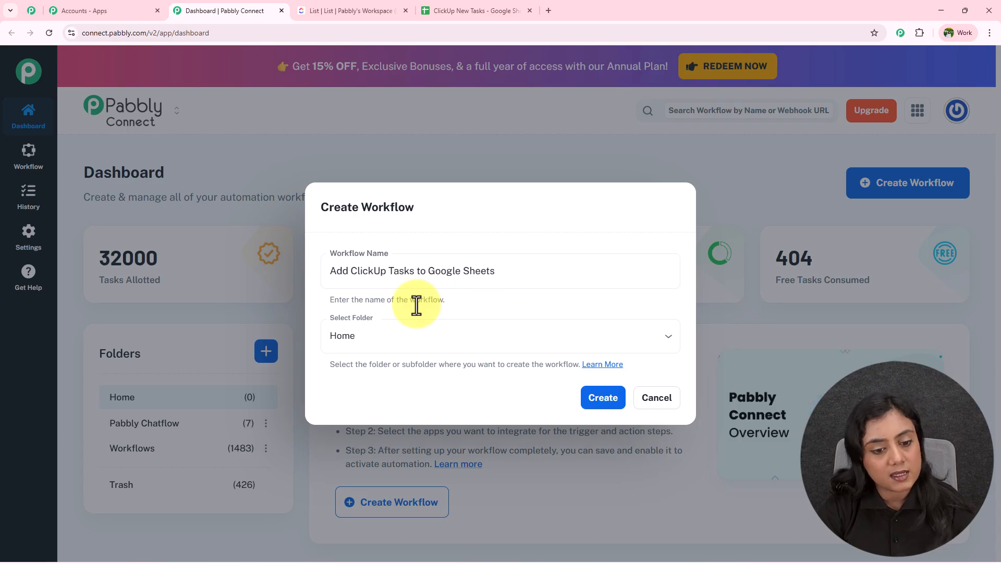
# Step: Choose the Workflows folder for the new workflow and create it
pyautogui.click(365, 346)
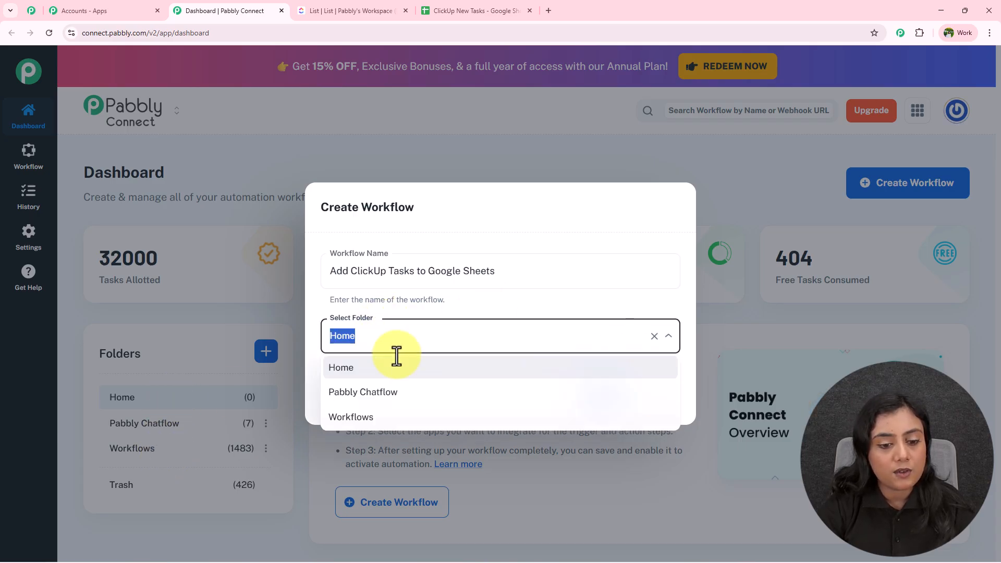
pyautogui.click(384, 417)
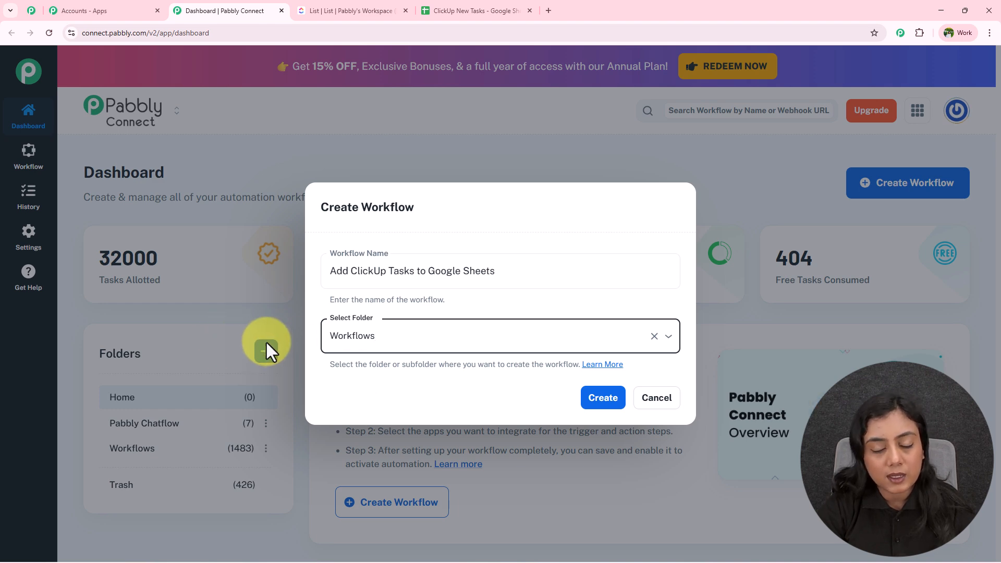
pyautogui.click(603, 401)
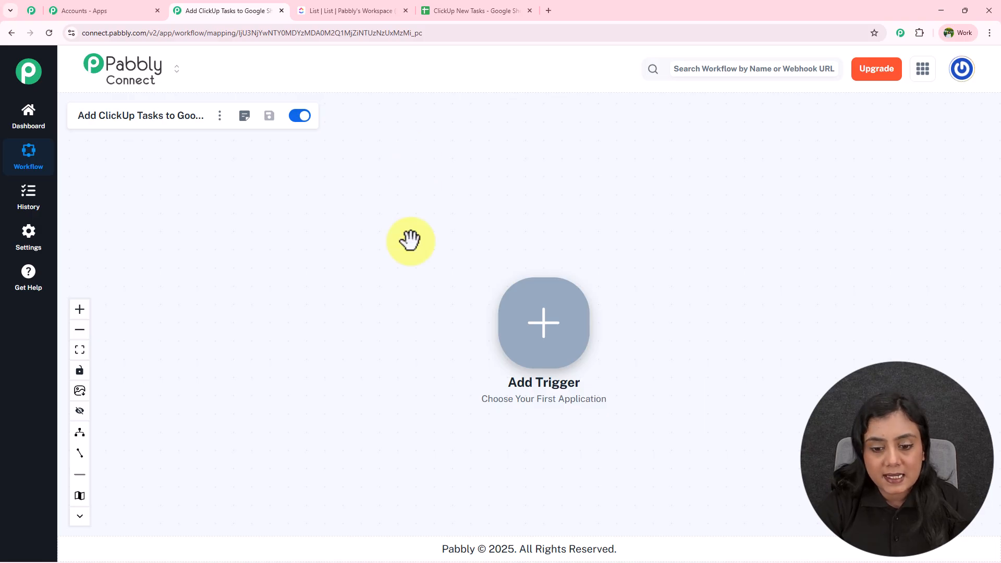
# Step: Add a ClickUp trigger to the workflow and set its app event to Task Created
pyautogui.click(552, 349)
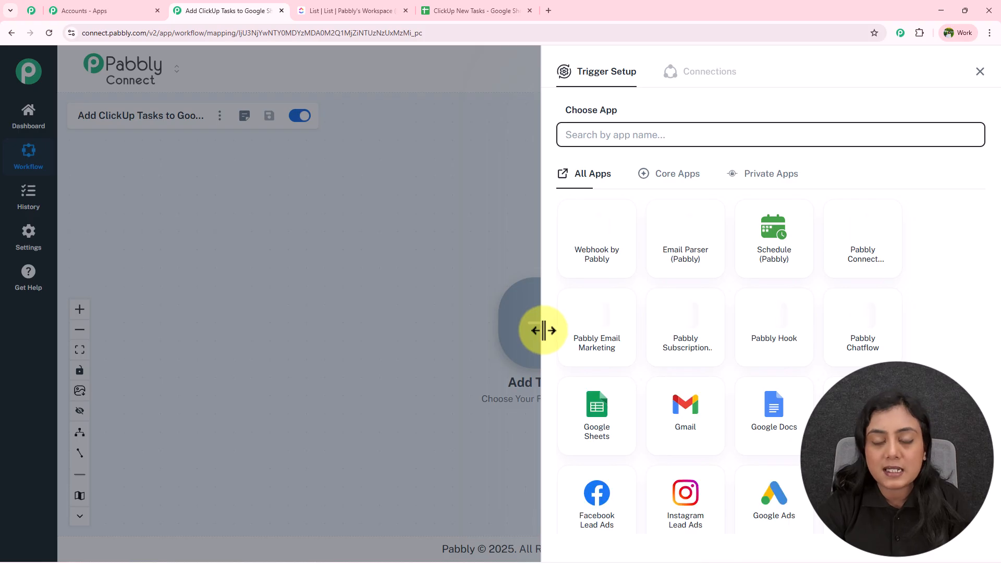
pyautogui.write('ClickUp')
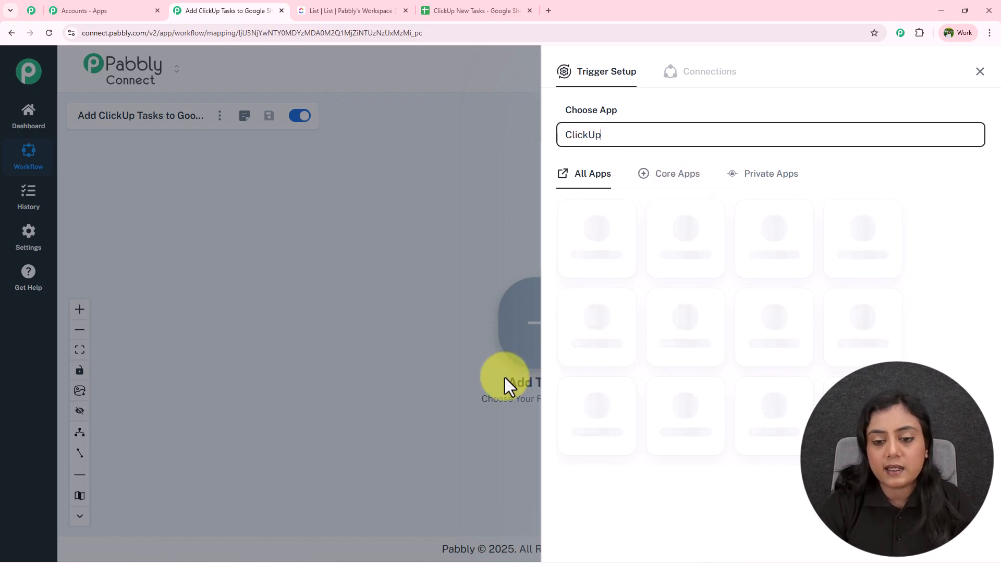
pyautogui.click(594, 230)
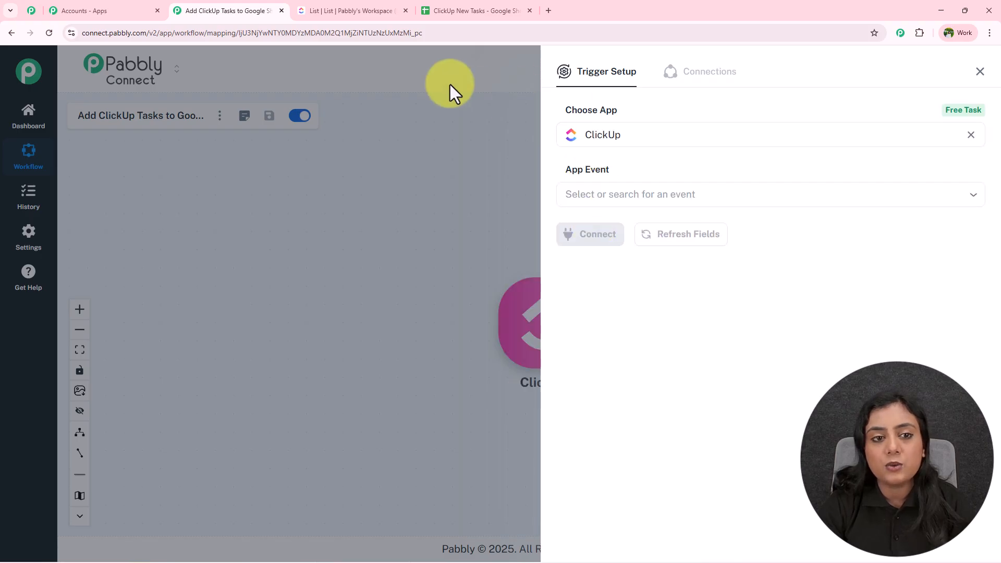
pyautogui.click(323, 10)
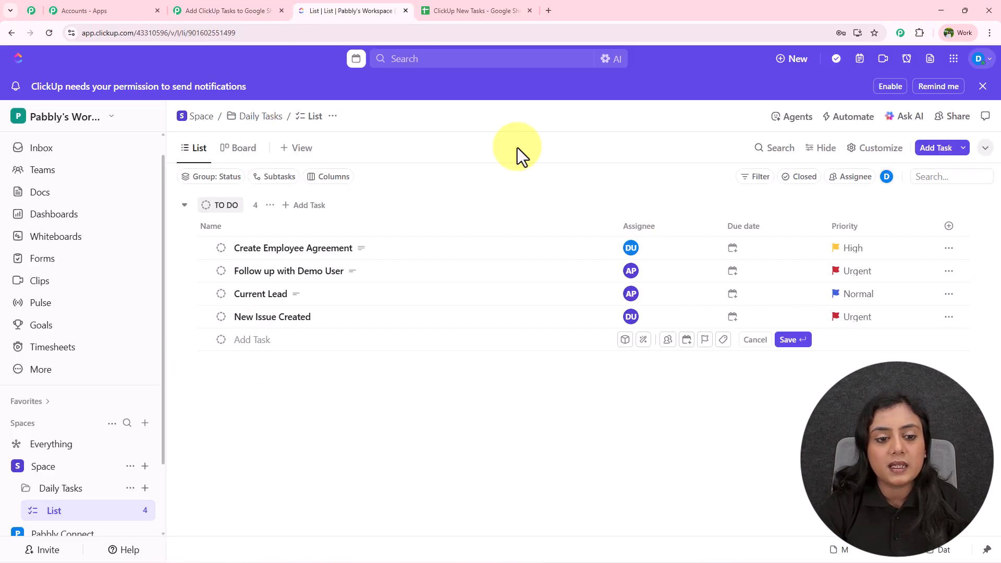
pyautogui.click(262, 9)
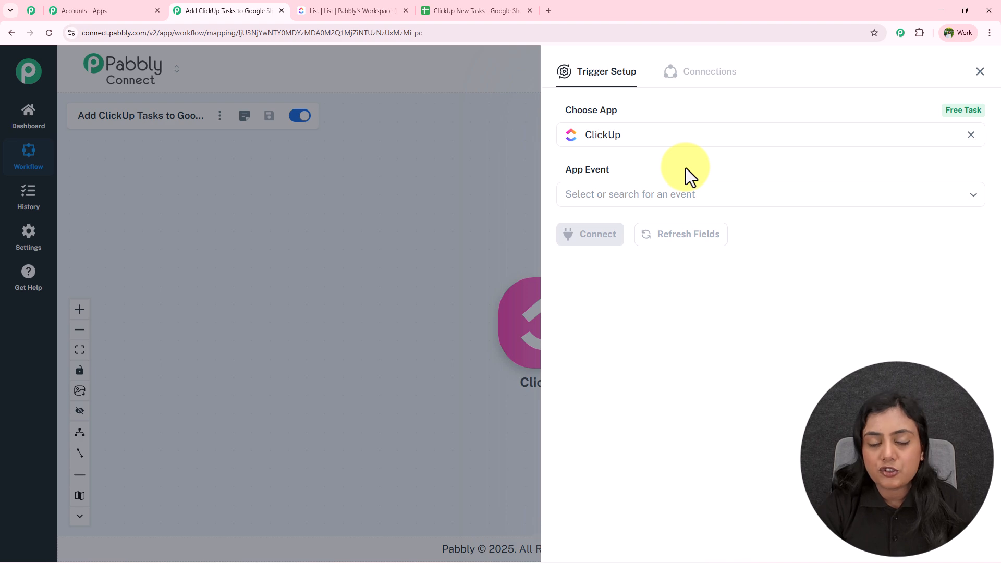
pyautogui.click(623, 193)
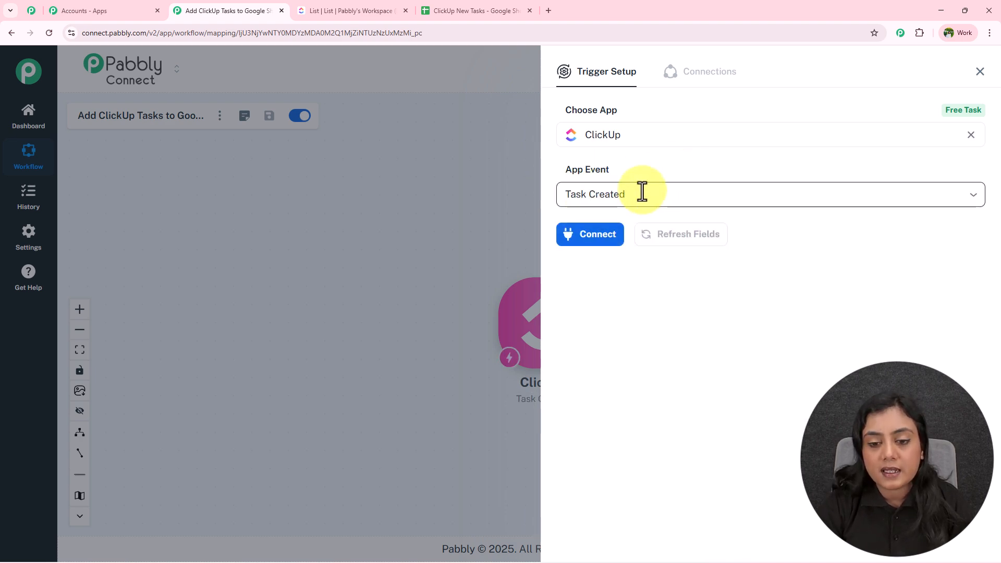
# Step: Begin connecting the ClickUp trigger with a new connection instead of an existing one
pyautogui.click(593, 239)
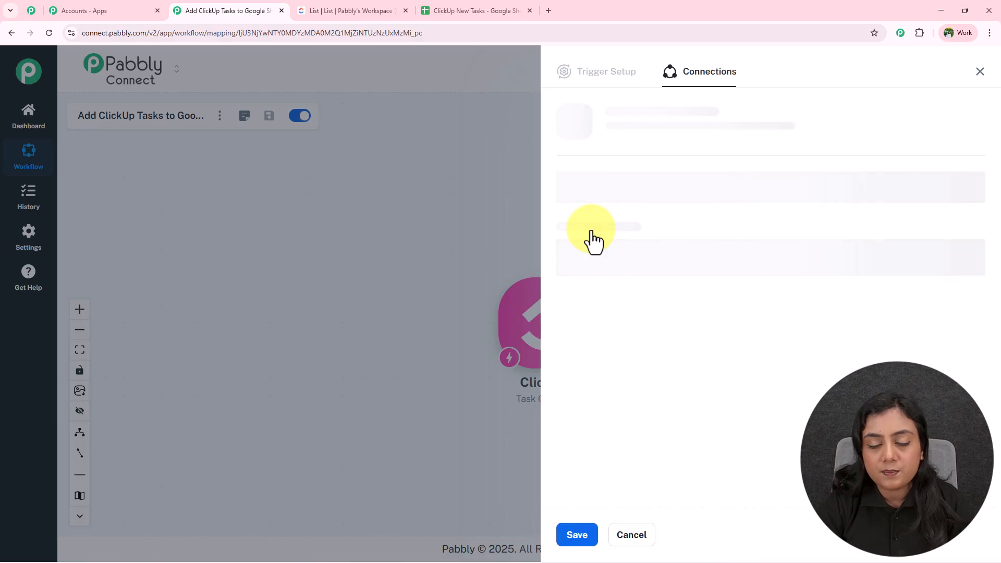
pyautogui.click(668, 210)
pyautogui.click(671, 196)
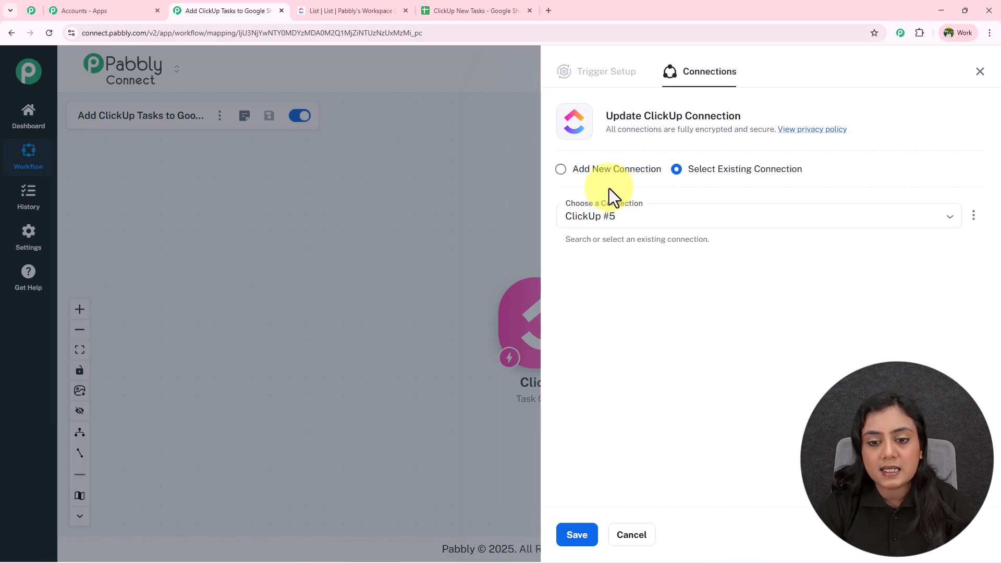
pyautogui.click(607, 170)
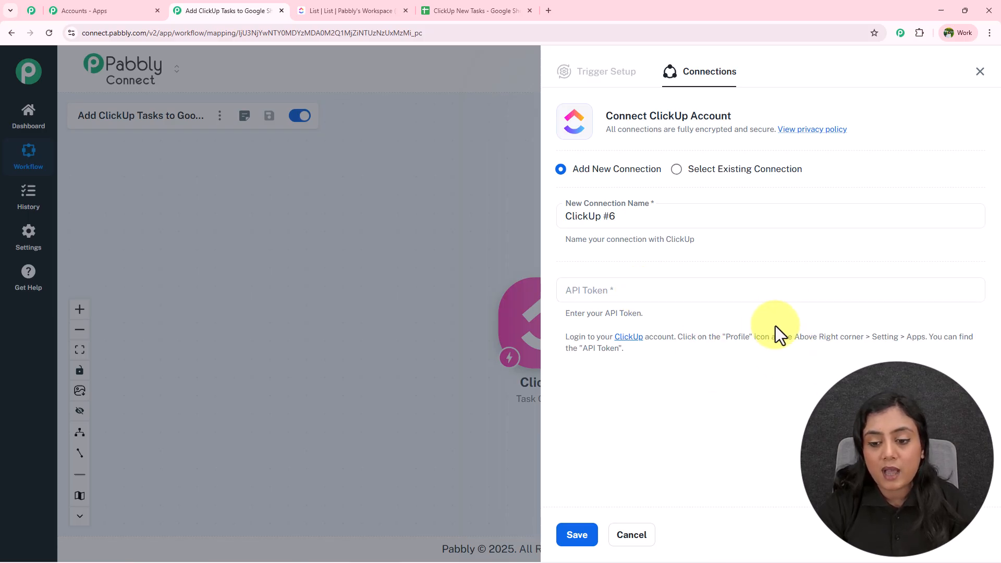
# Step: Switch to ClickUp and open the API token page in the account's app settings
pyautogui.click(358, 7)
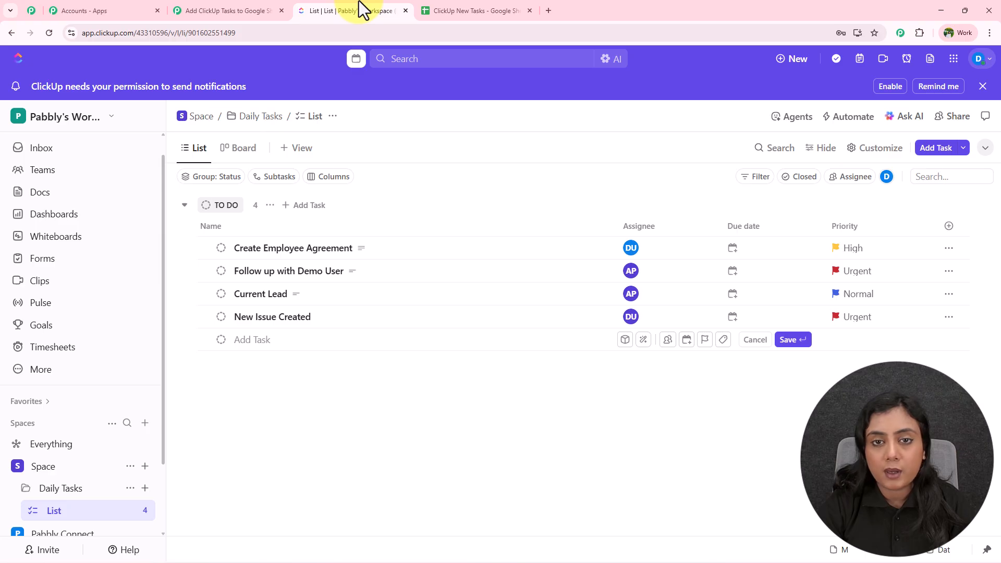
pyautogui.click(978, 60)
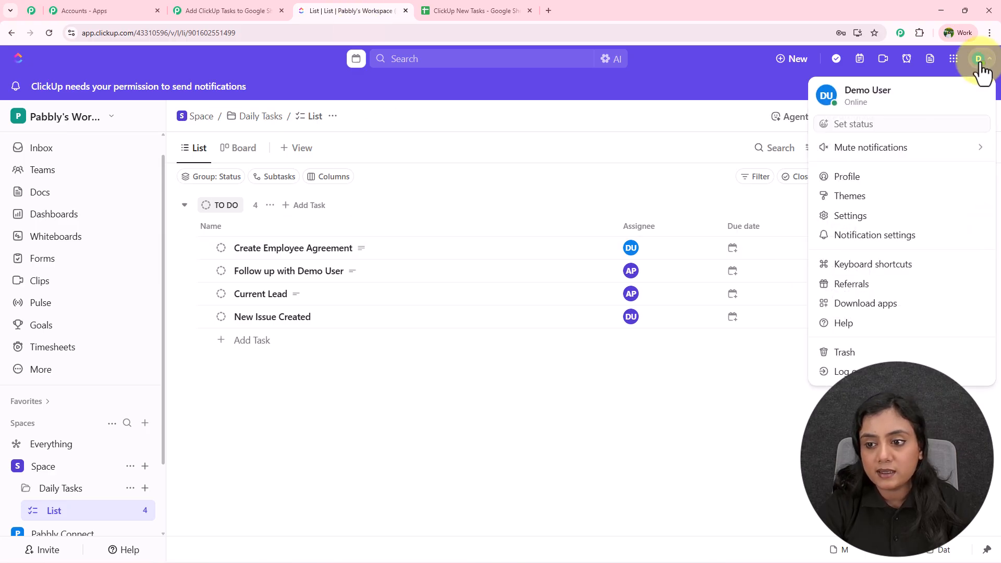
pyautogui.click(845, 216)
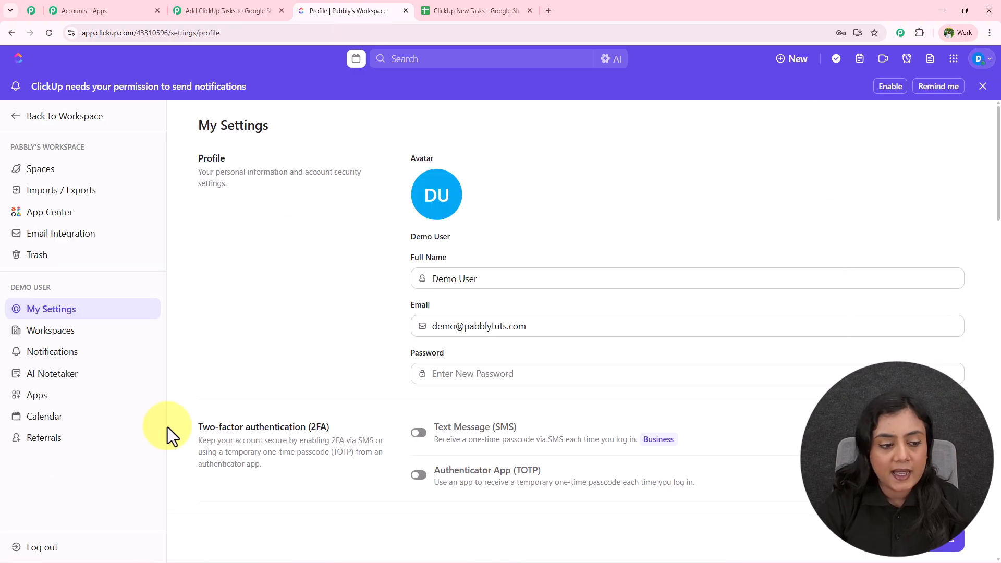
pyautogui.click(58, 399)
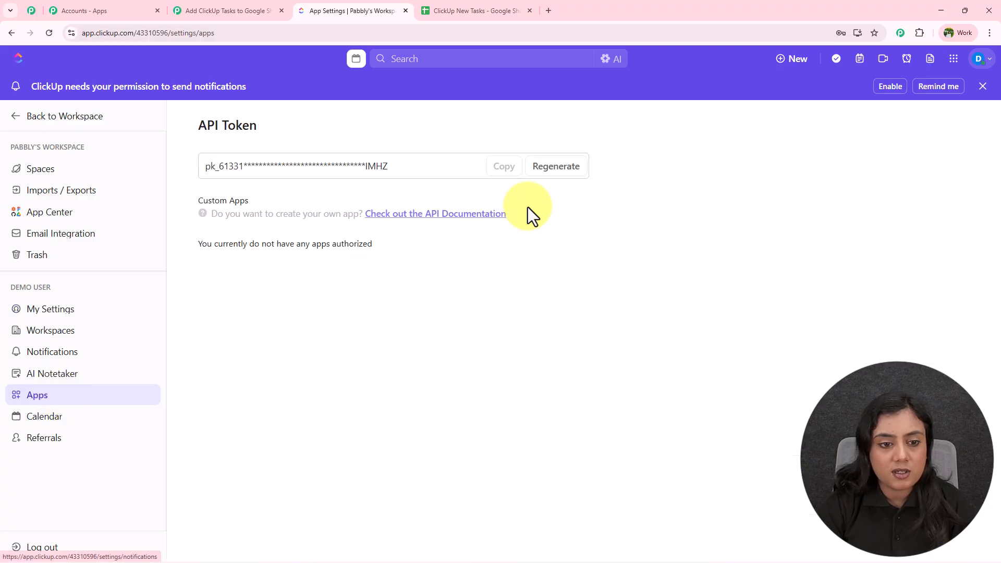
# Step: Regenerate the ClickUp API token, confirming with the account password, and copy the new token
pyautogui.click(577, 175)
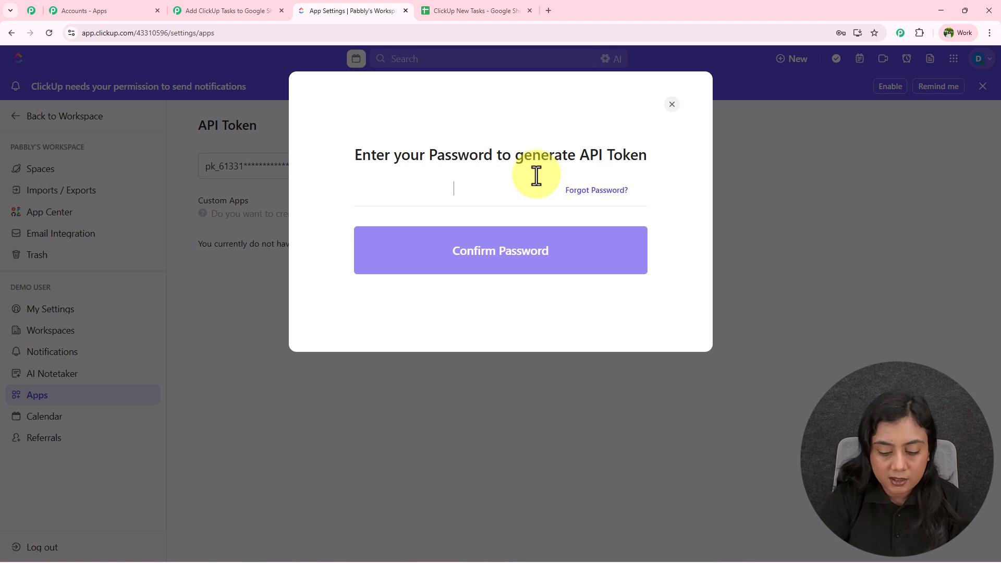
pyautogui.write('•••••••')
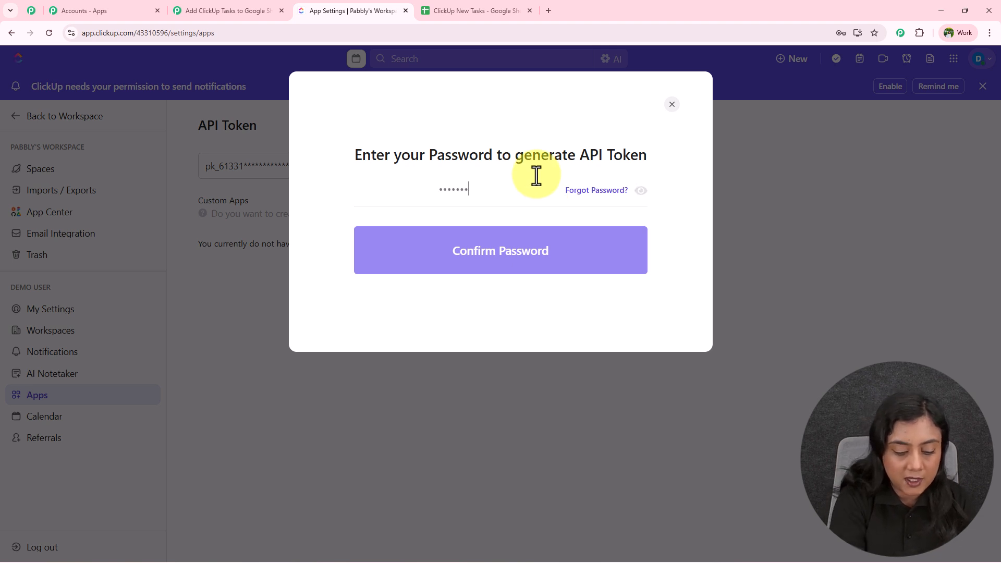
pyautogui.write('••')
pyautogui.press('Return')
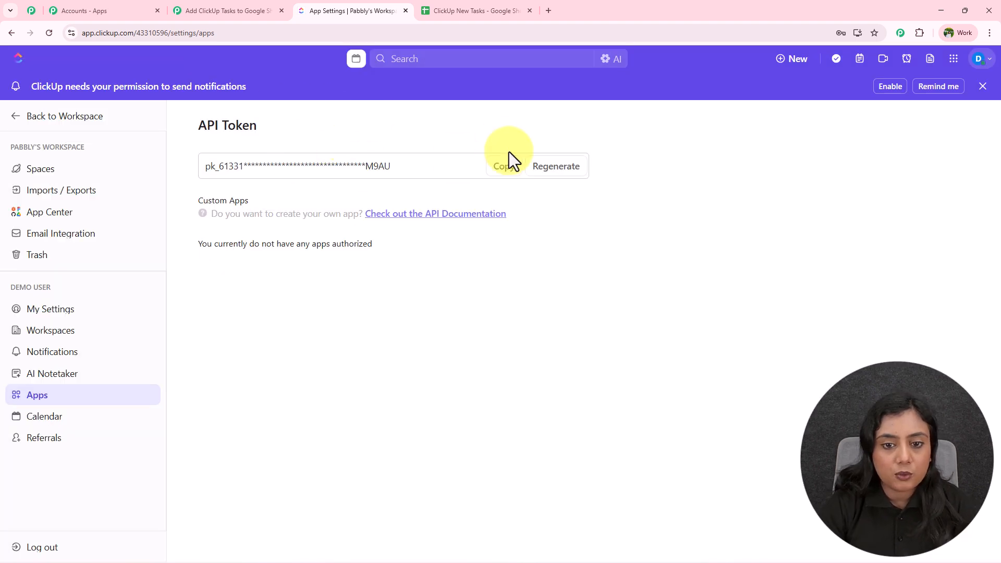
pyautogui.click(490, 166)
# Step: Return to Pabbly Connect, paste the API token into the new ClickUp connection and save it
pyautogui.click(248, 7)
pyautogui.click(666, 287)
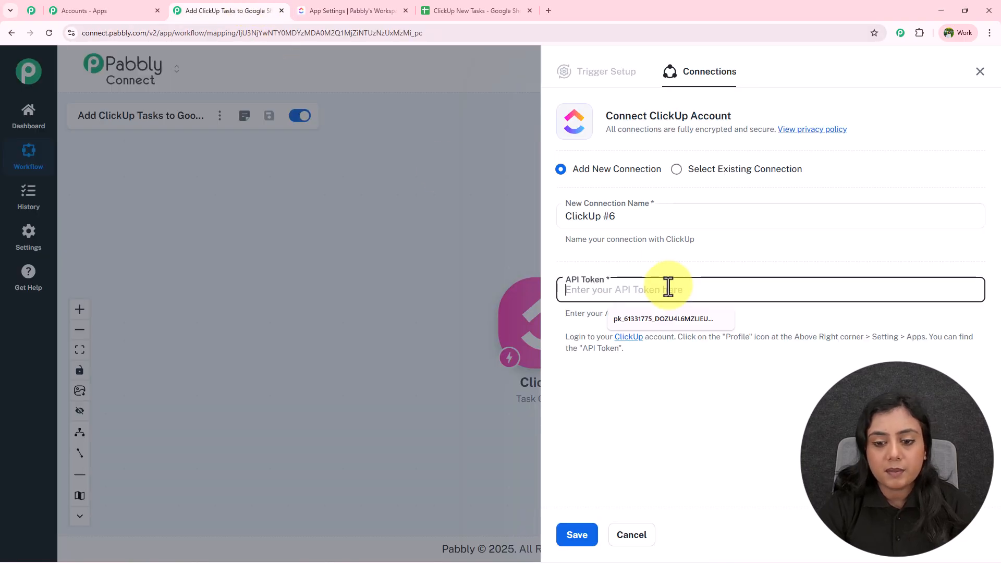
pyautogui.hotkey('ctrl', 'v')
pyautogui.click(578, 535)
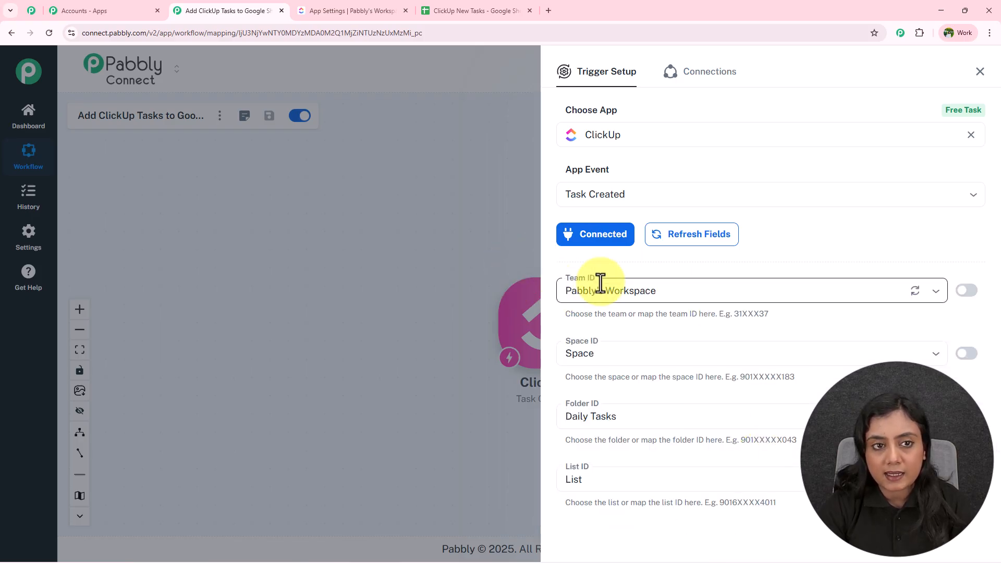
# Step: Compare the trigger's Team ID with the workspace name in ClickUp, leaving the ClickUp settings for the task list
pyautogui.click(401, 2)
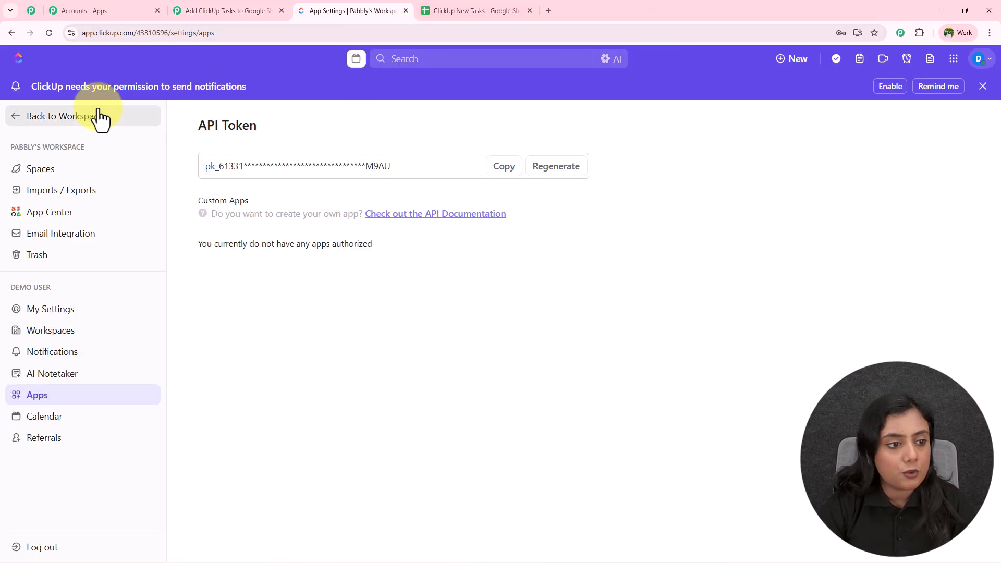
pyautogui.click(12, 113)
pyautogui.click(79, 117)
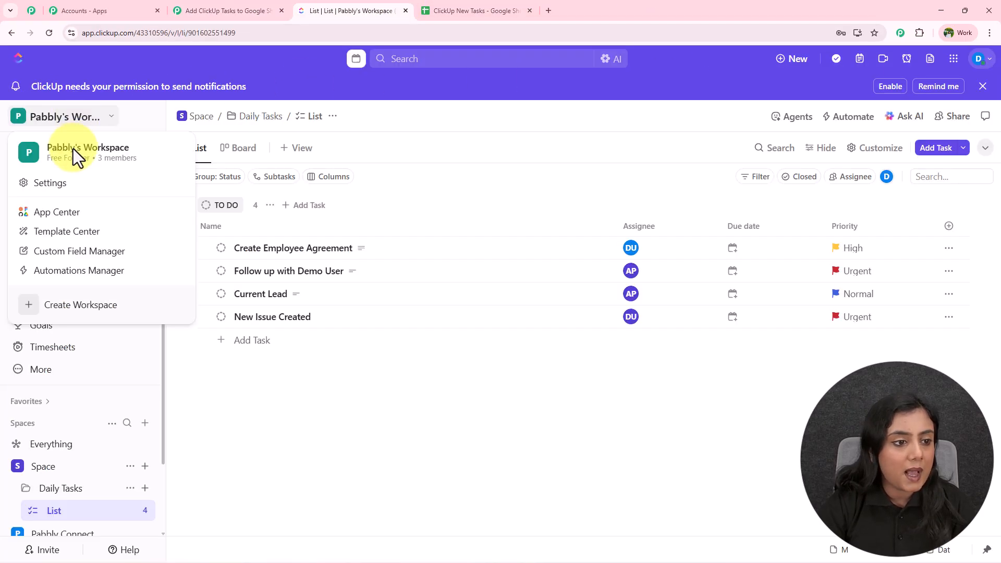
pyautogui.click(218, 3)
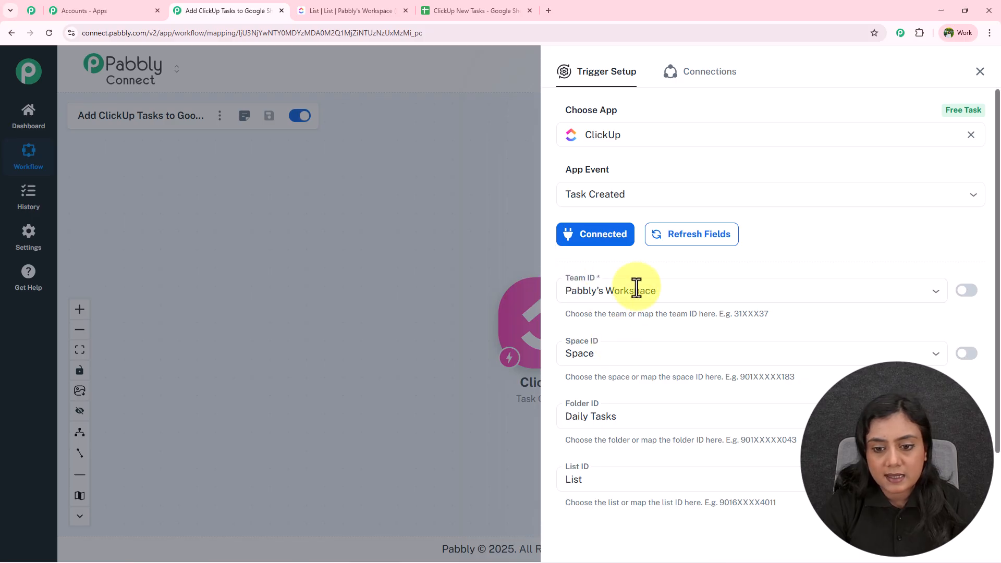
# Step: Compare the trigger's Space ID, Folder ID and List ID with the space, folder and list of the ClickUp tasks
pyautogui.scroll(-1, 605, 284)
pyautogui.click(609, 295)
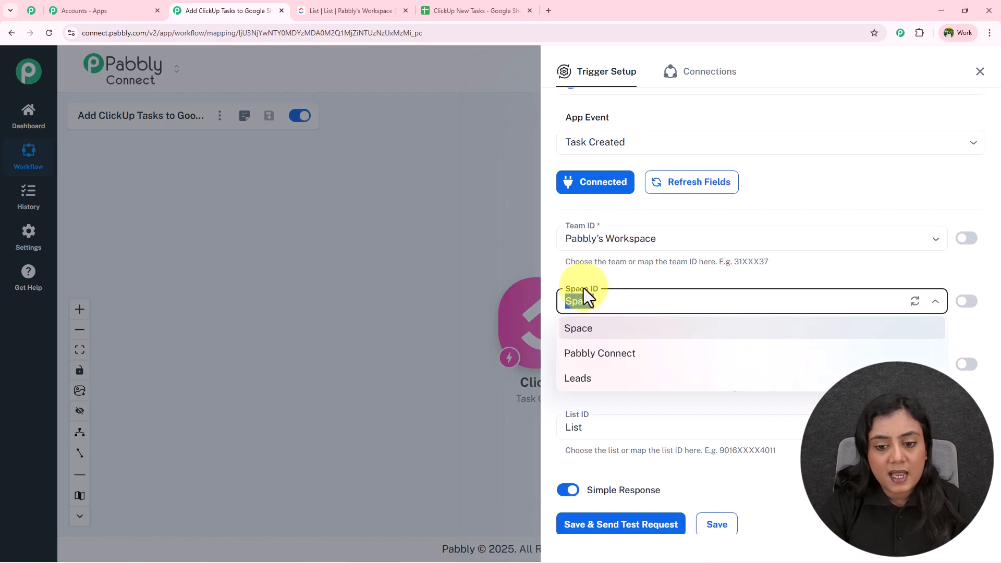
pyautogui.click(611, 282)
pyautogui.click(324, 7)
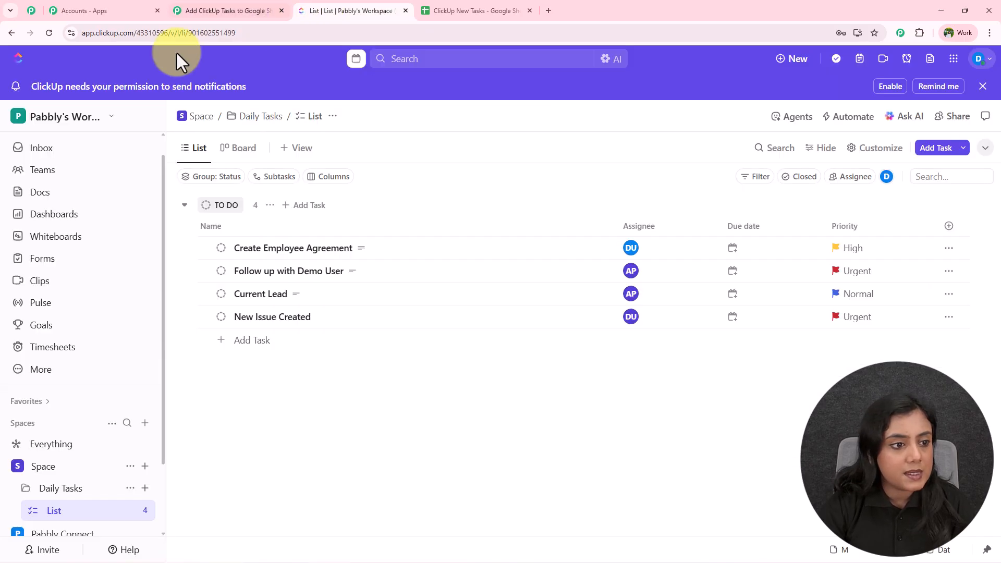
pyautogui.click(41, 125)
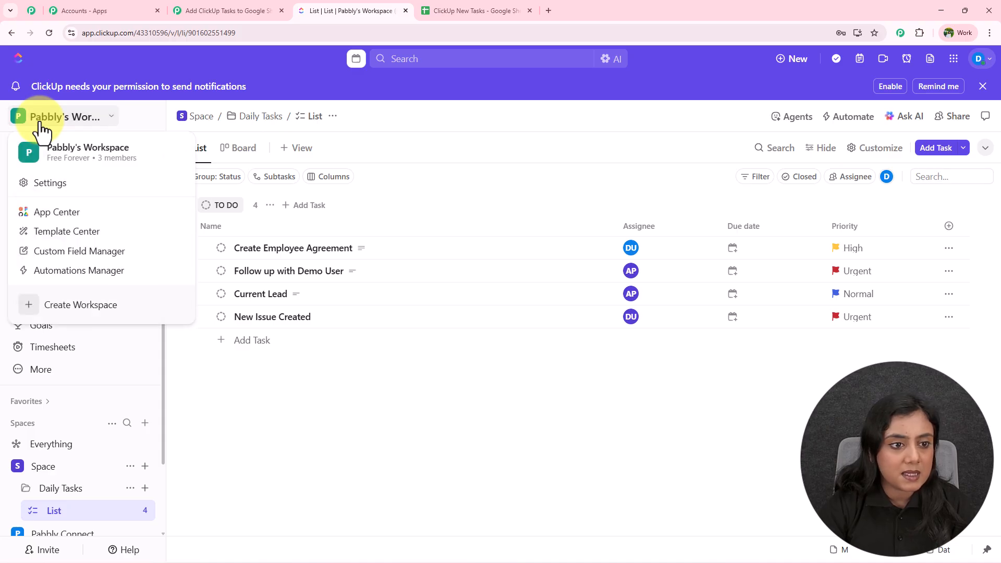
pyautogui.click(200, 118)
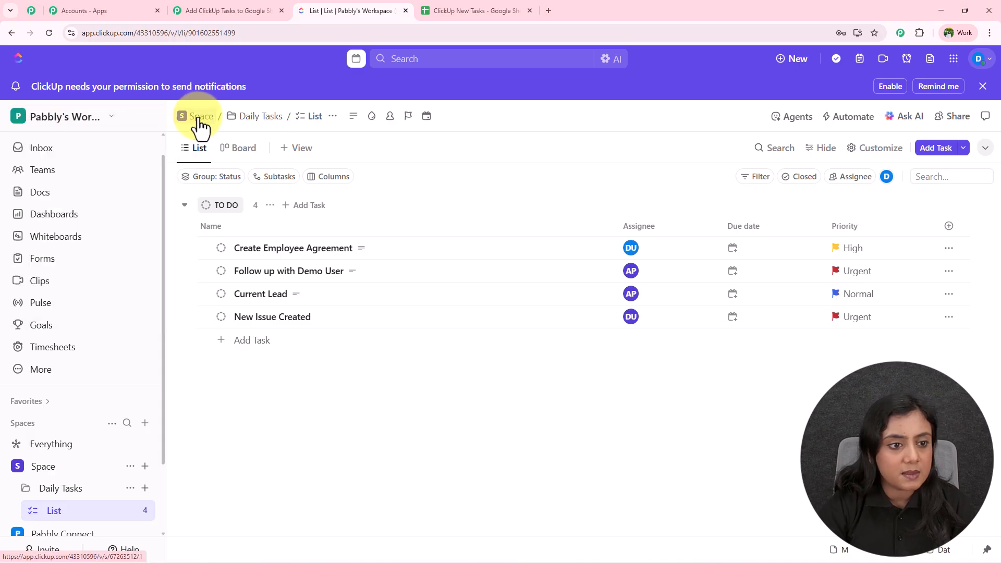
pyautogui.click(217, 7)
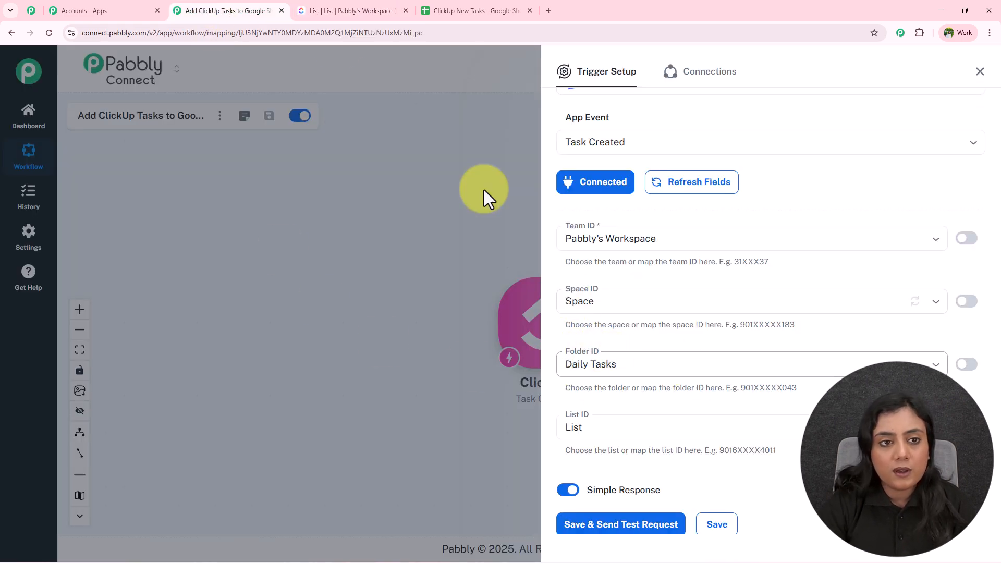
pyautogui.click(311, 5)
pyautogui.scroll(-2, 89, 443)
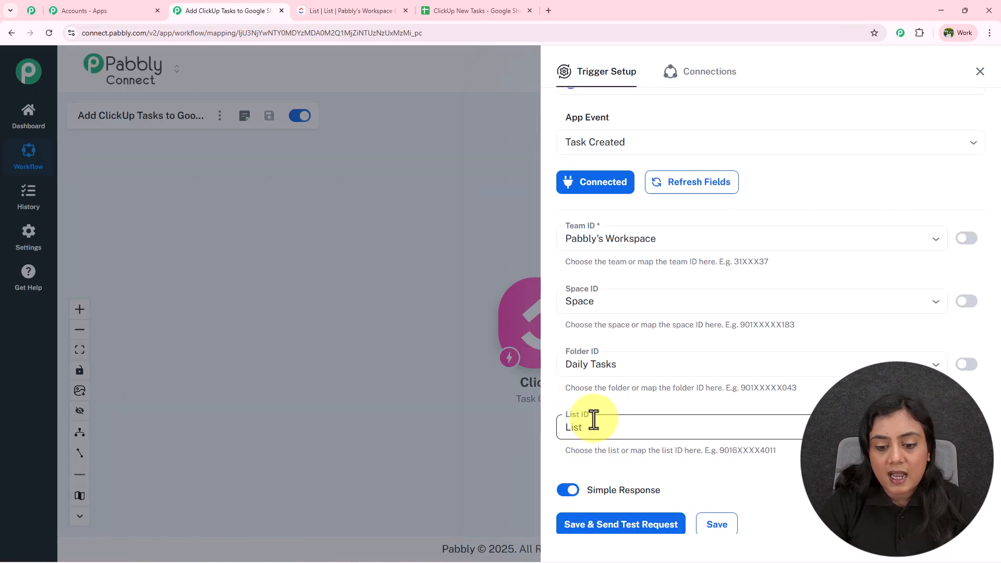
# Step: Check the task list in ClickUp once more, return to Pabbly Connect, and save the trigger while sending a test request
pyautogui.scroll(-1, 593, 415)
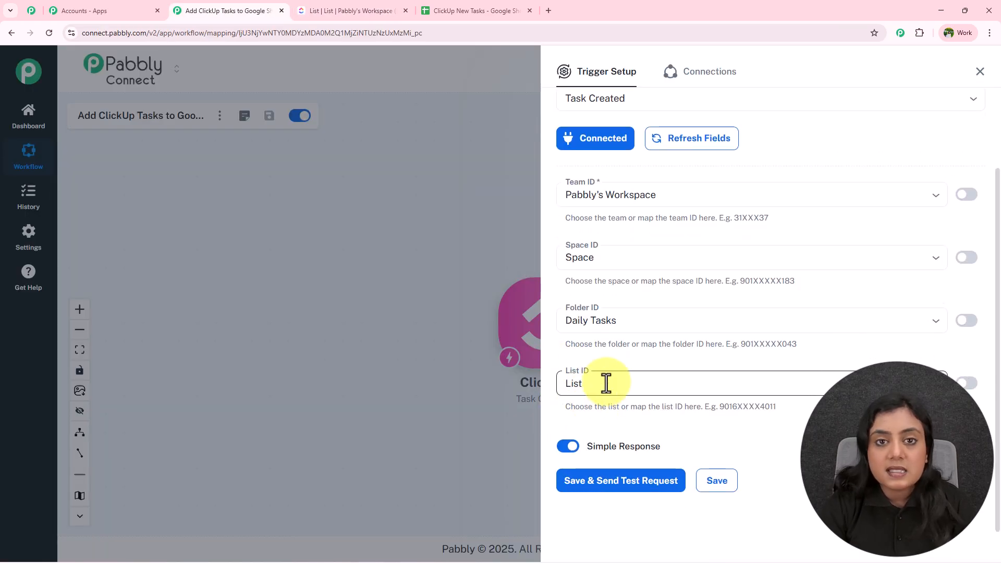
pyautogui.click(355, 11)
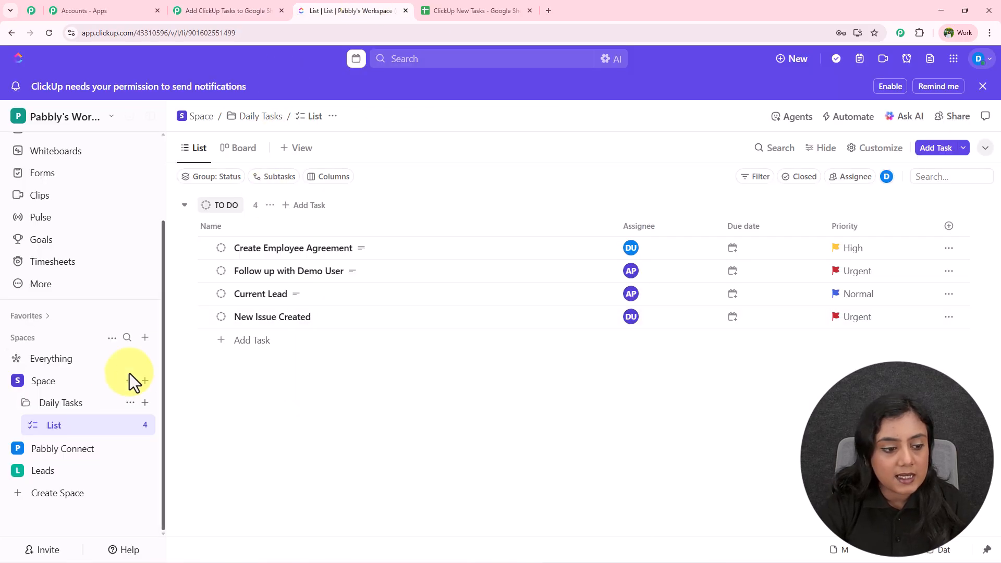
pyautogui.click(188, 2)
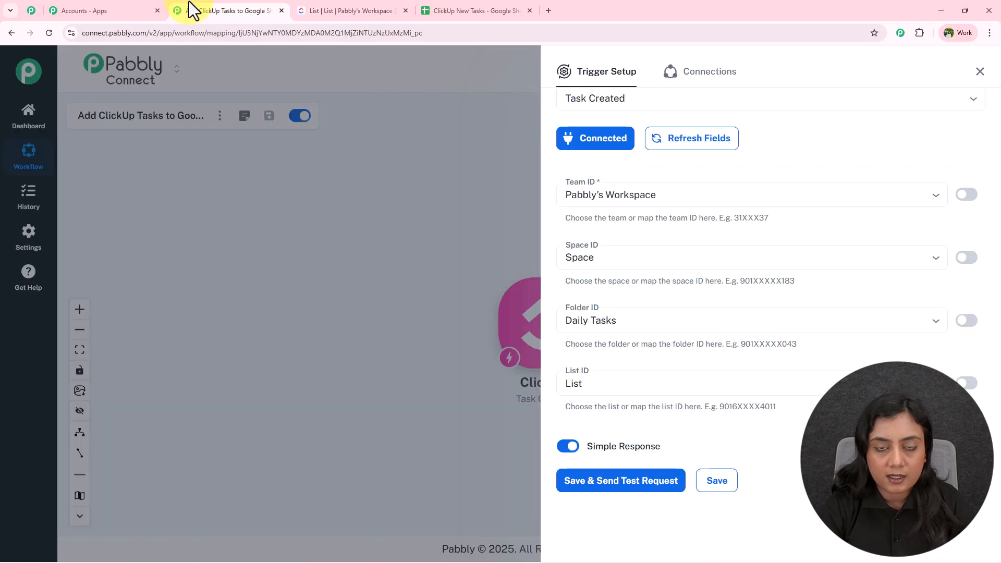
pyautogui.click(640, 487)
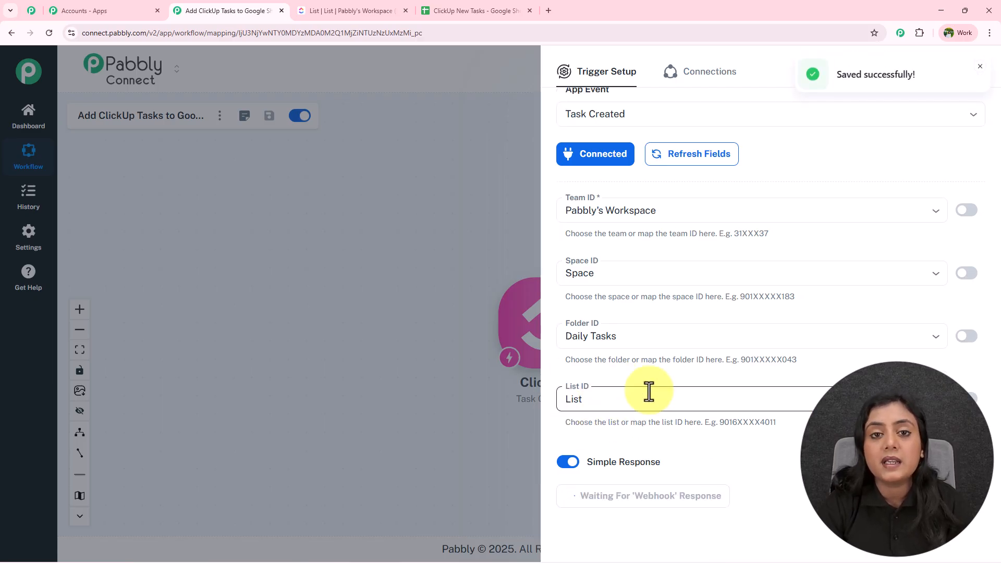
# Step: Switch to ClickUp and start a new task named "Dummy Task" under TO DO, with the type Task
pyautogui.click(350, 10)
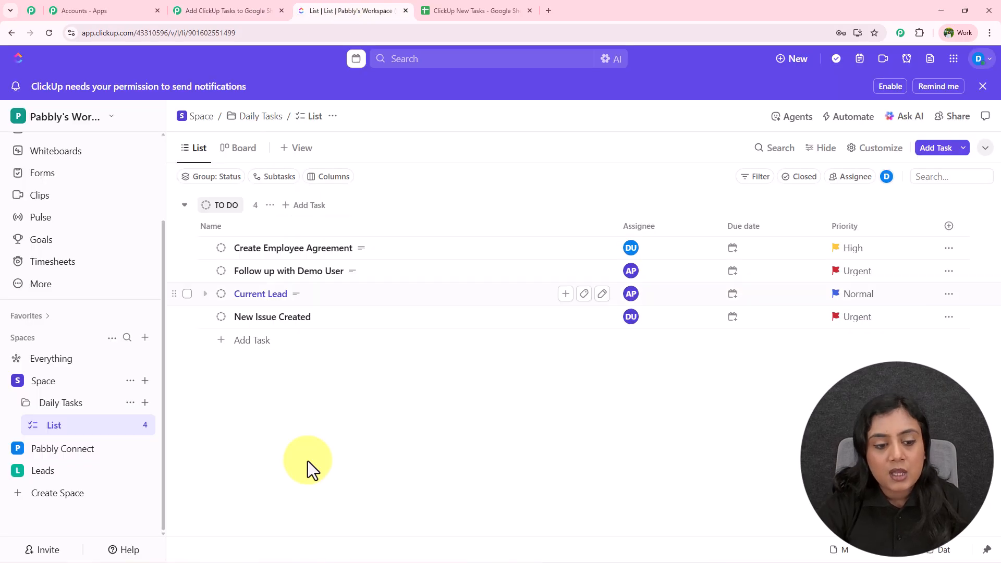
pyautogui.click(252, 342)
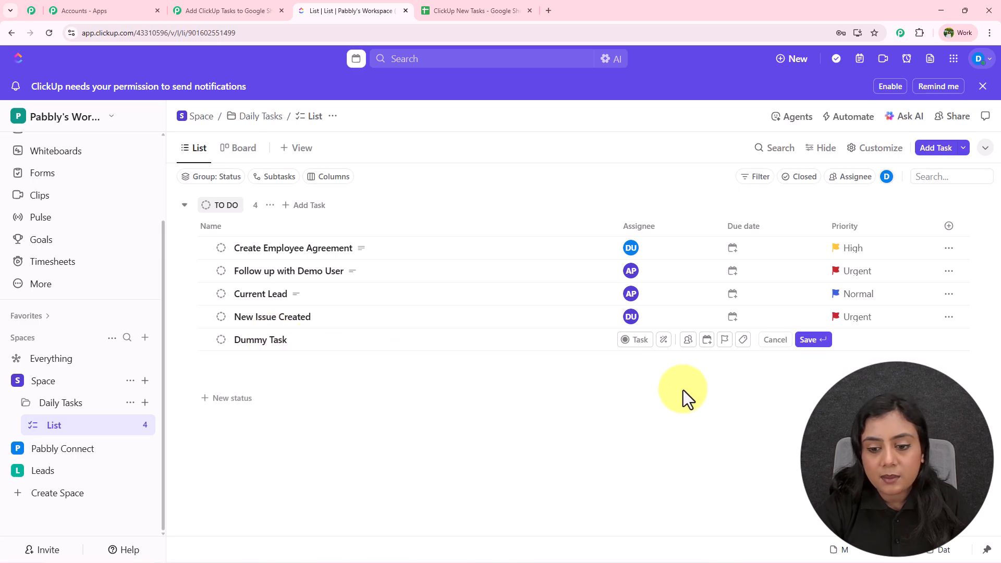
pyautogui.click(638, 342)
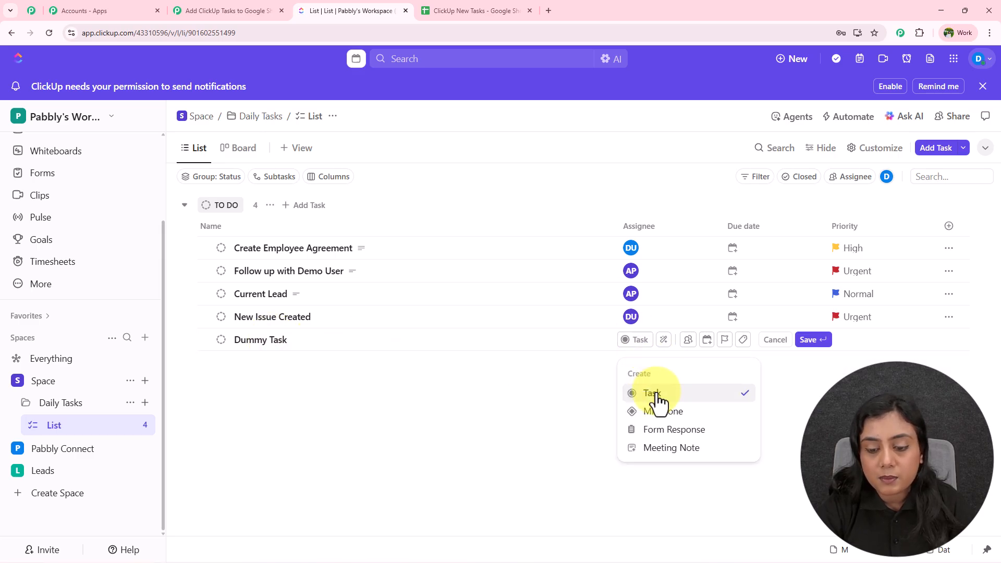
pyautogui.click(654, 393)
pyautogui.click(627, 341)
pyautogui.click(648, 391)
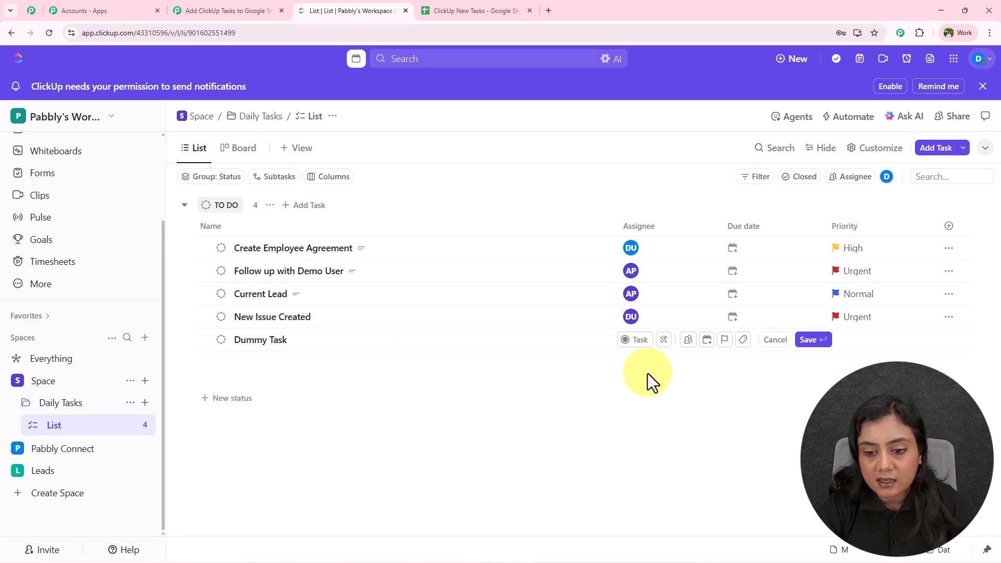
# Step: Assign Dummy Task to the admin user, set its priority to High and save it
pyautogui.click(686, 342)
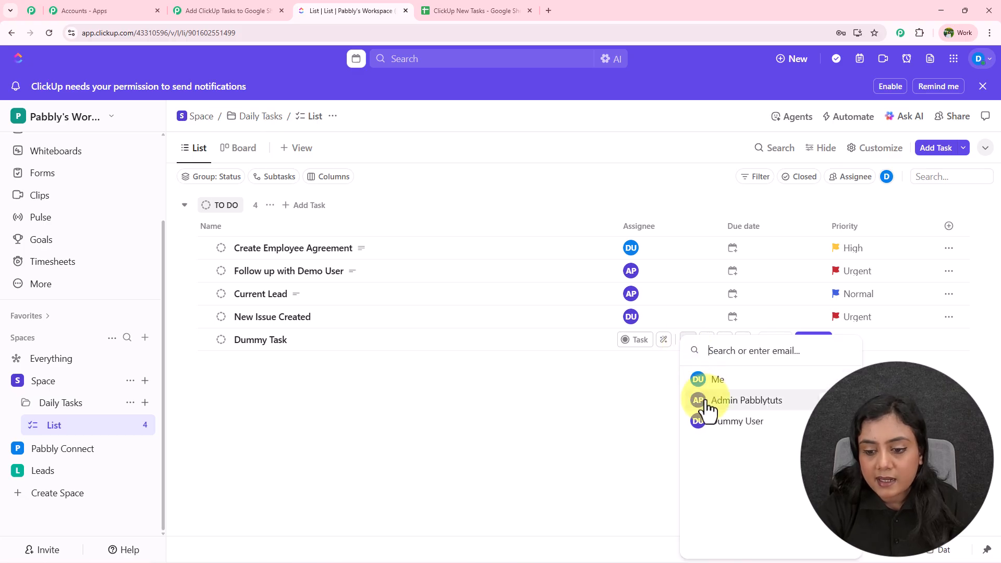
pyautogui.click(760, 402)
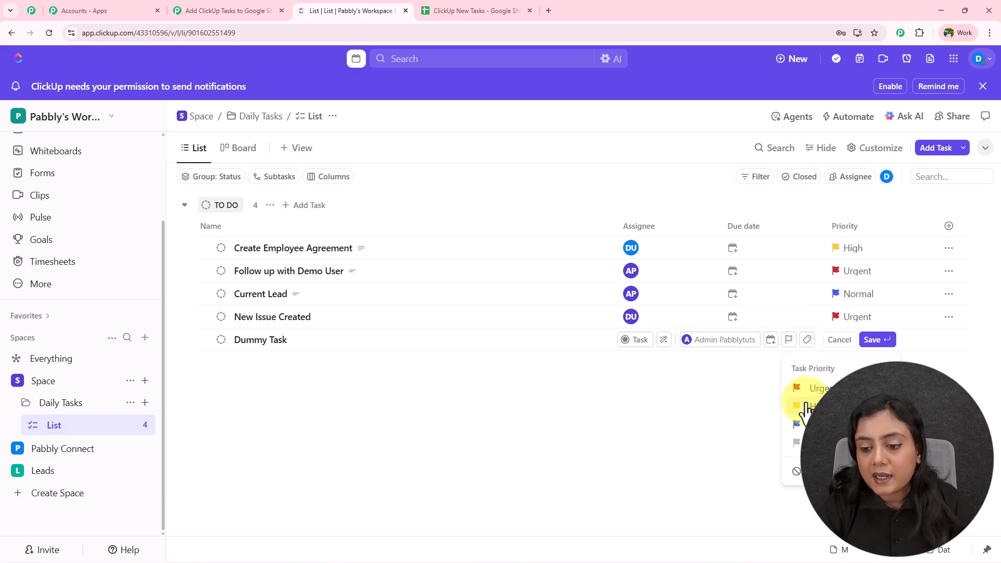
pyautogui.click(805, 406)
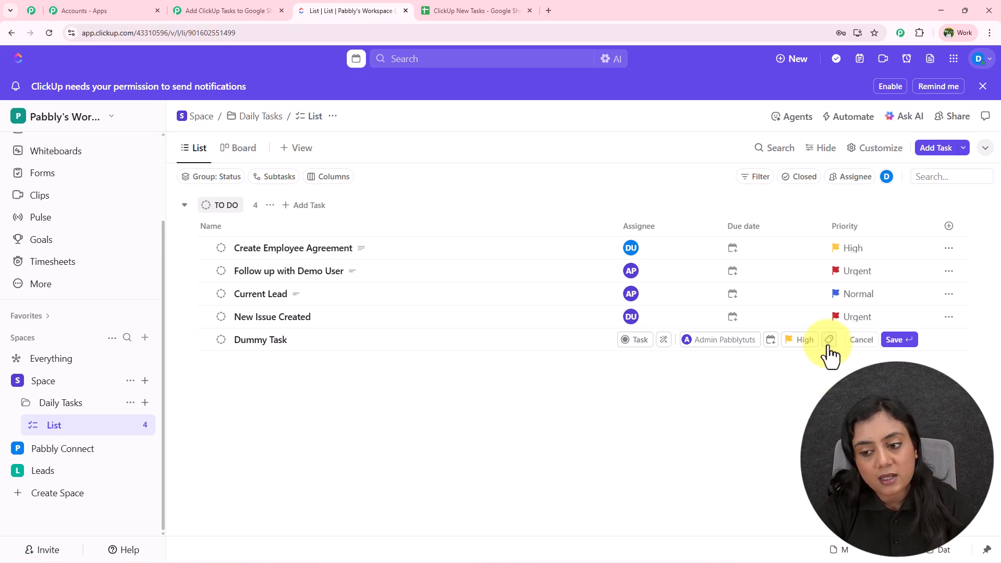
pyautogui.click(895, 339)
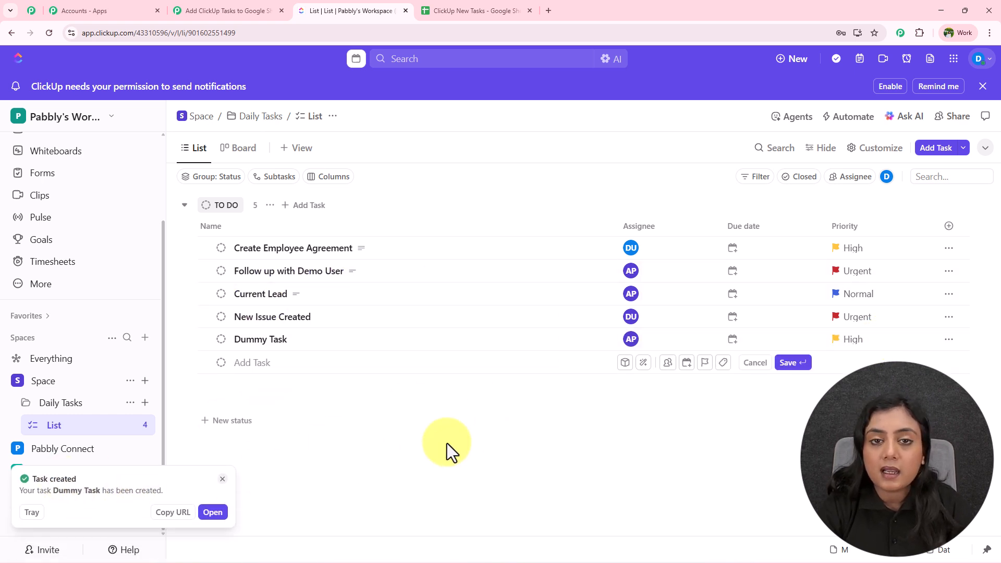
# Step: Return to Pabbly Connect and examine the task name, task ID and status type in the received webhook response
pyautogui.click(190, 10)
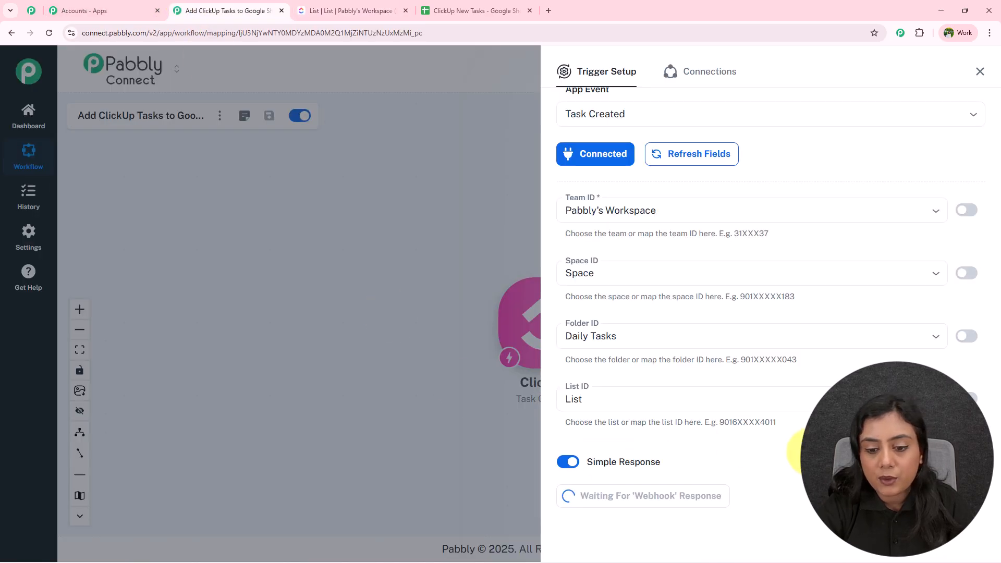
pyautogui.scroll(-7, 836, 362)
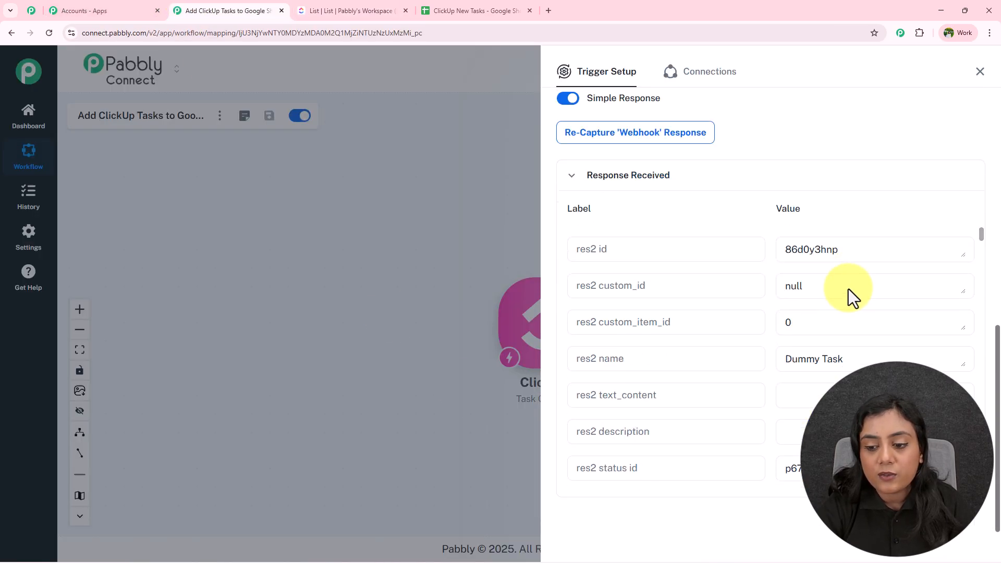
pyautogui.click(600, 359)
pyautogui.doubleClick(601, 358)
pyautogui.moveTo(849, 361); pyautogui.dragTo(753, 347)
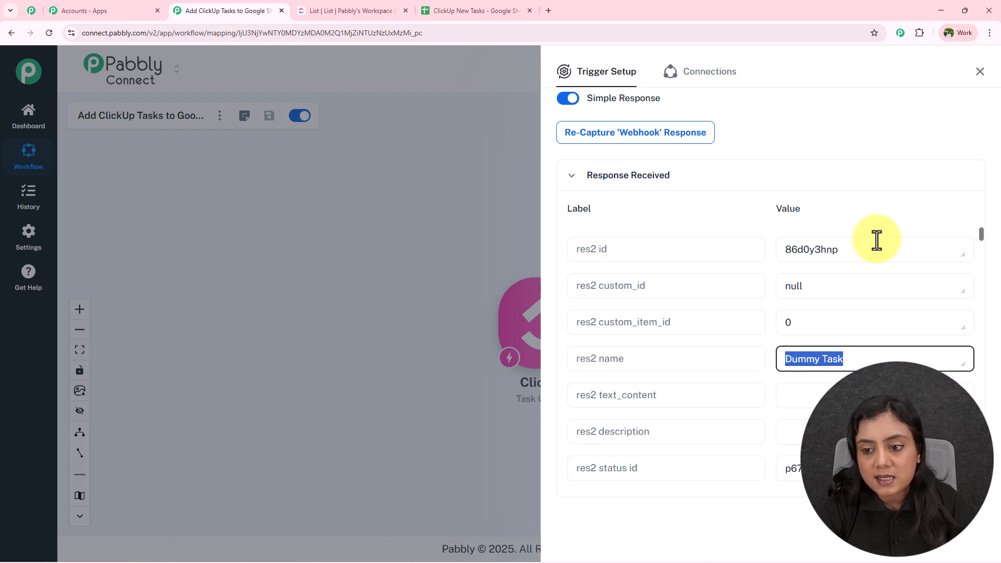
pyautogui.moveTo(877, 245); pyautogui.dragTo(779, 253)
pyautogui.scroll(-3, 766, 349)
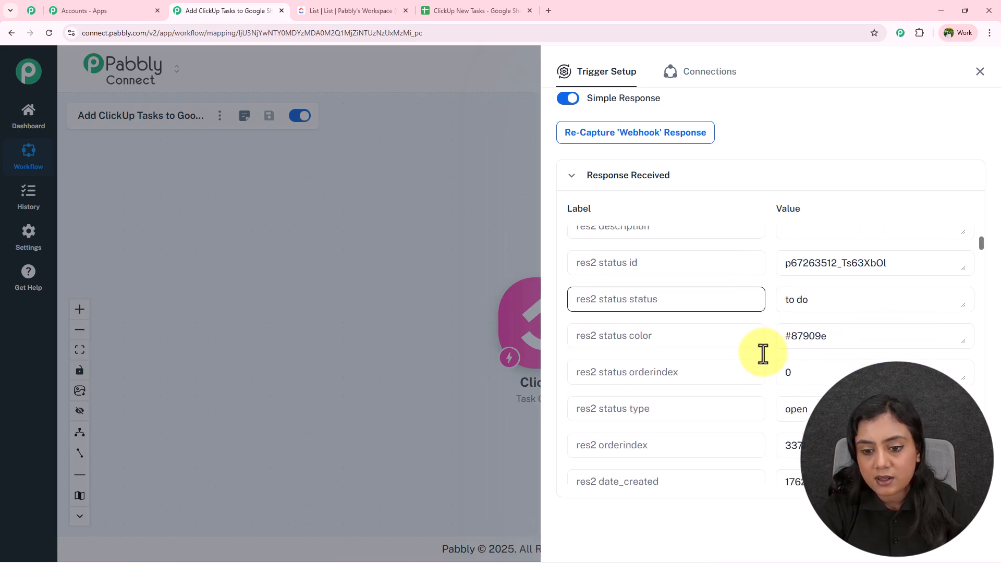
pyautogui.scroll(-2, 763, 354)
pyautogui.moveTo(851, 350); pyautogui.dragTo(737, 353)
pyautogui.scroll(-7, 738, 354)
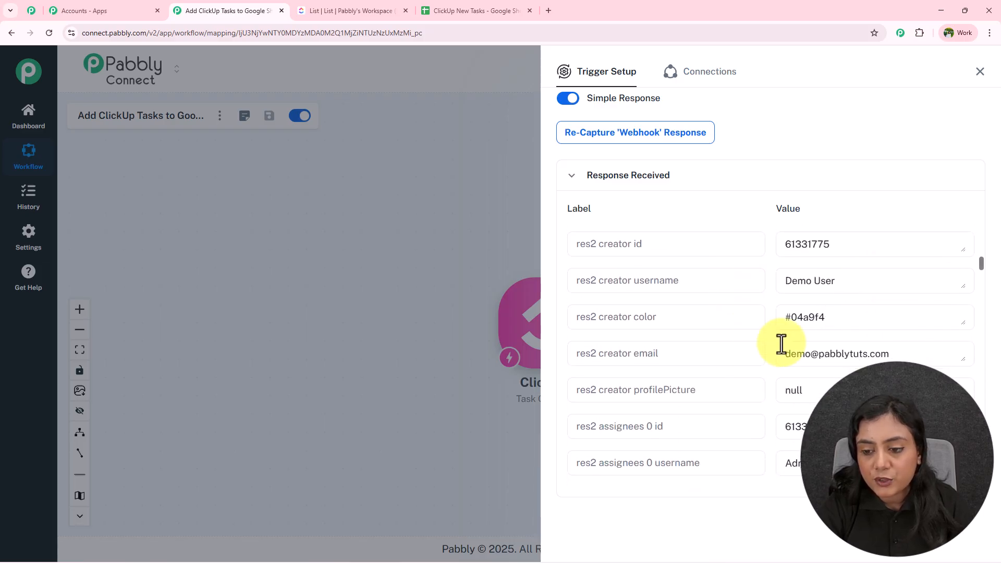
# Step: Examine the creator username, assignee username and priority values in the received response
pyautogui.click(860, 278)
pyautogui.moveTo(855, 280); pyautogui.dragTo(733, 280)
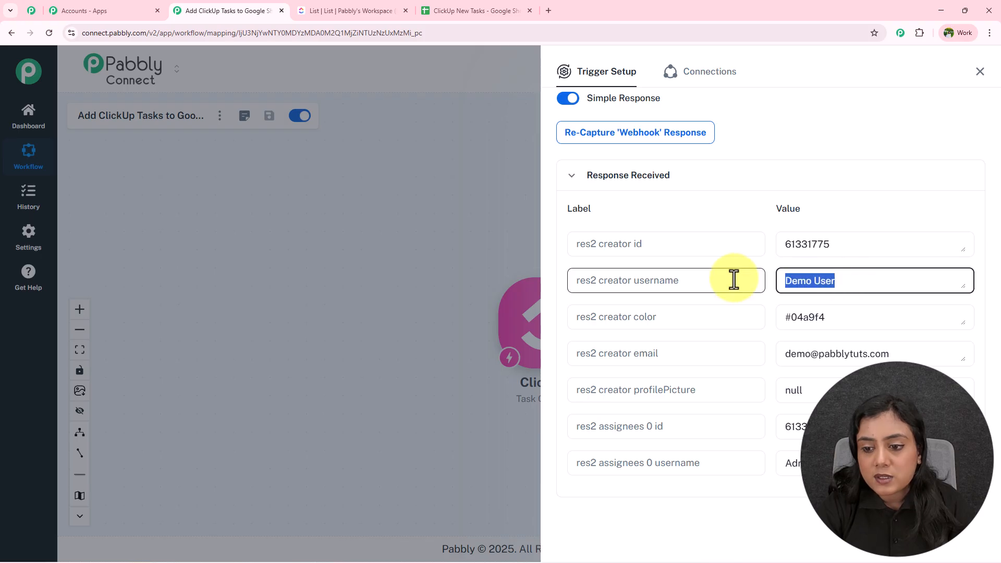
pyautogui.click(764, 385)
pyautogui.scroll(-2, 765, 386)
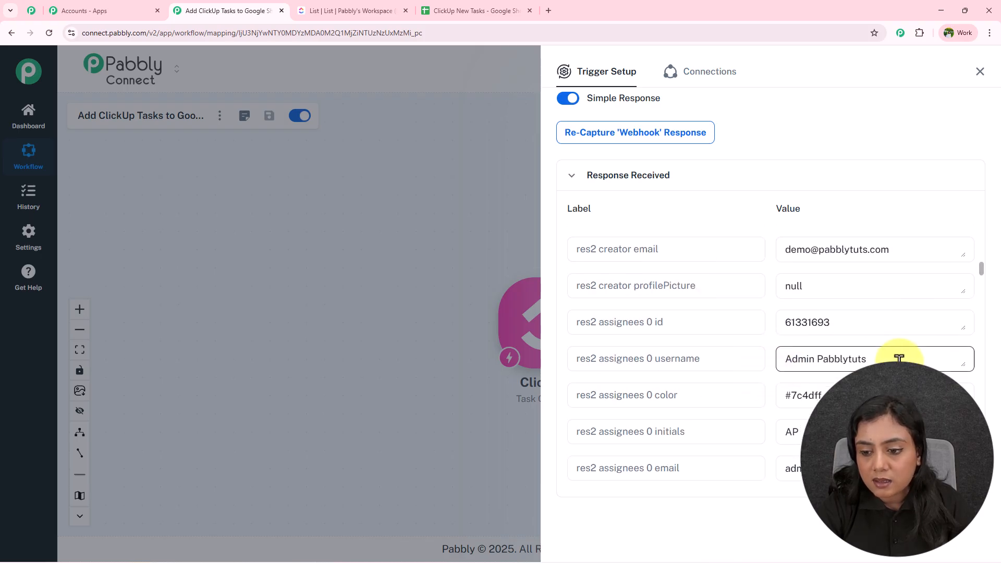
pyautogui.moveTo(896, 353); pyautogui.dragTo(739, 353)
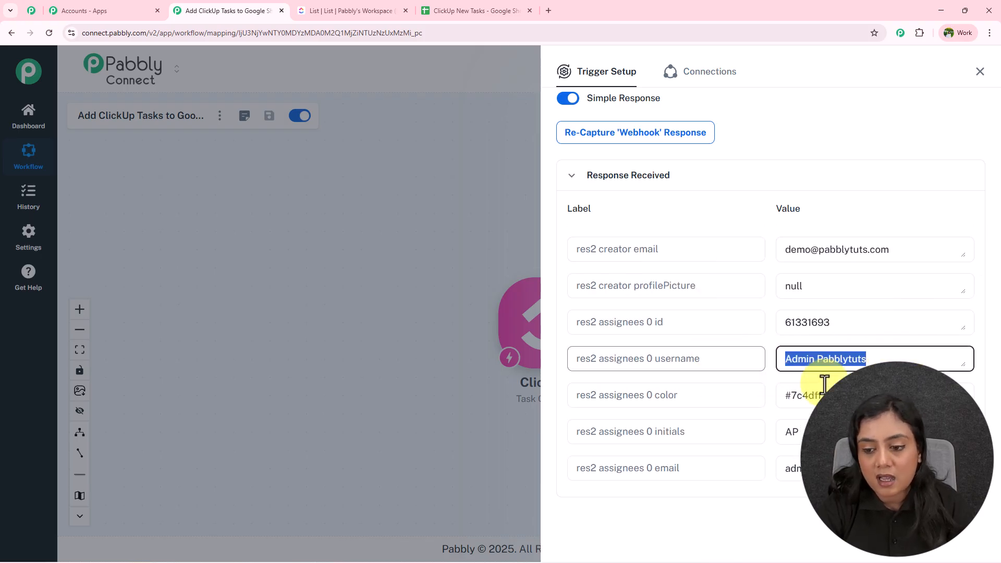
pyautogui.click(767, 399)
pyautogui.scroll(-4, 771, 403)
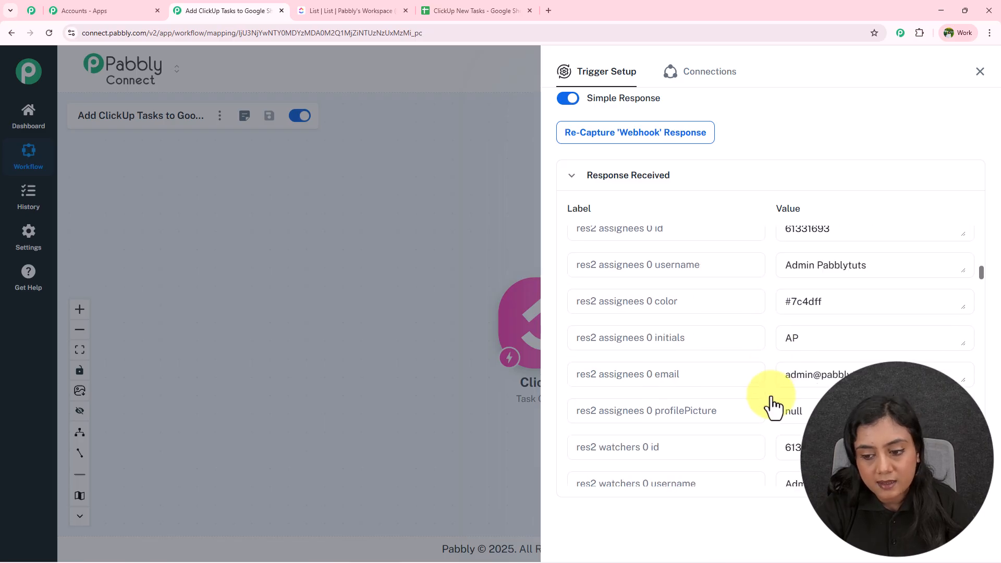
pyautogui.scroll(-6, 773, 405)
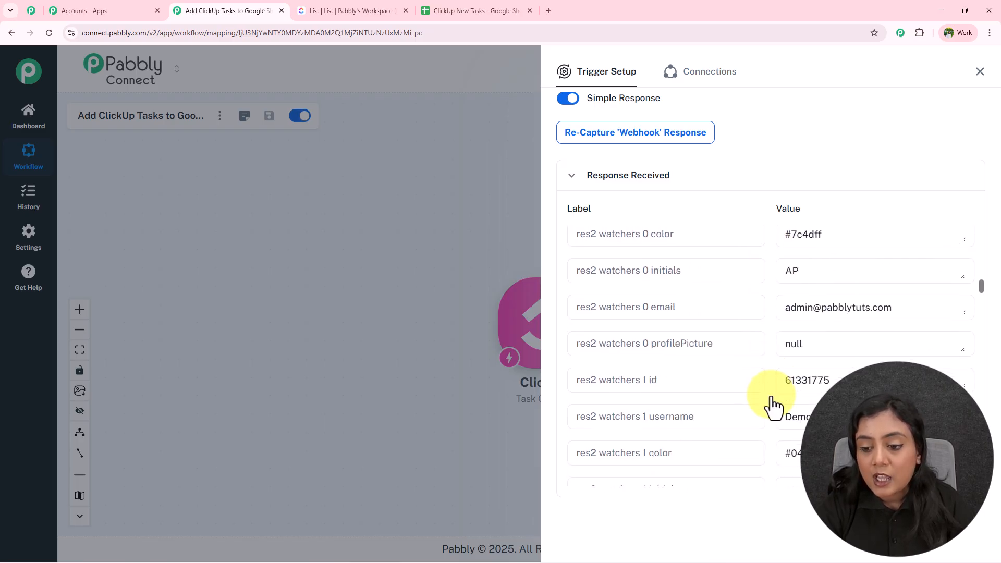
pyautogui.scroll(-5, 772, 405)
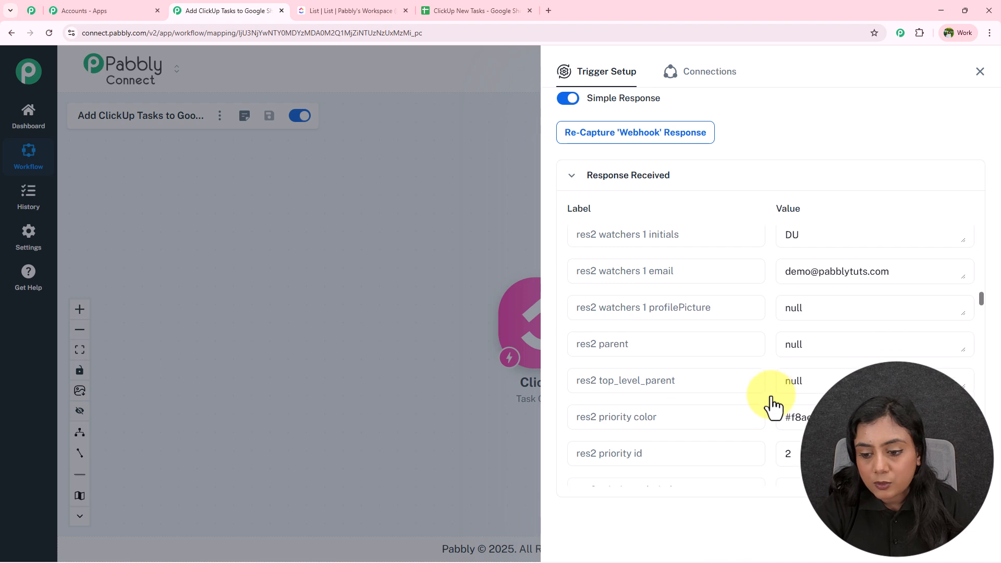
pyautogui.moveTo(827, 338); pyautogui.dragTo(757, 338)
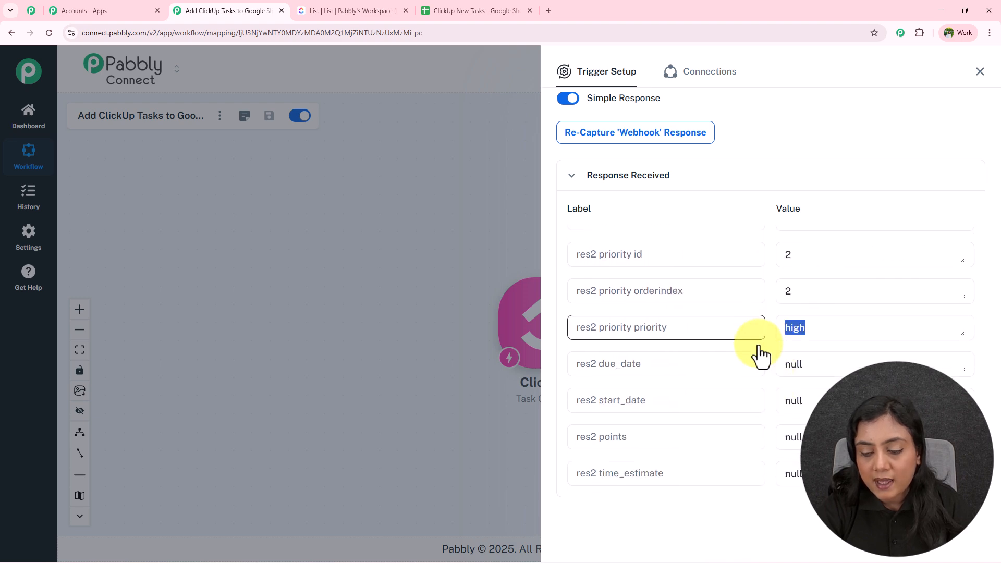
pyautogui.scroll(-2, 782, 413)
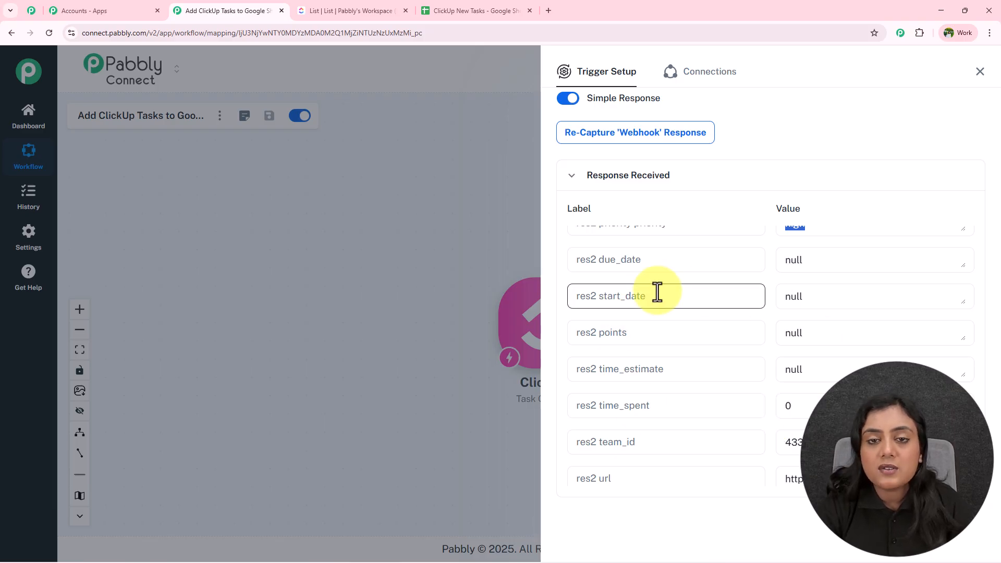
# Step: Close the trigger setup and shift the ClickUp trigger aside on the canvas, leaving room for another step
pyautogui.click(981, 73)
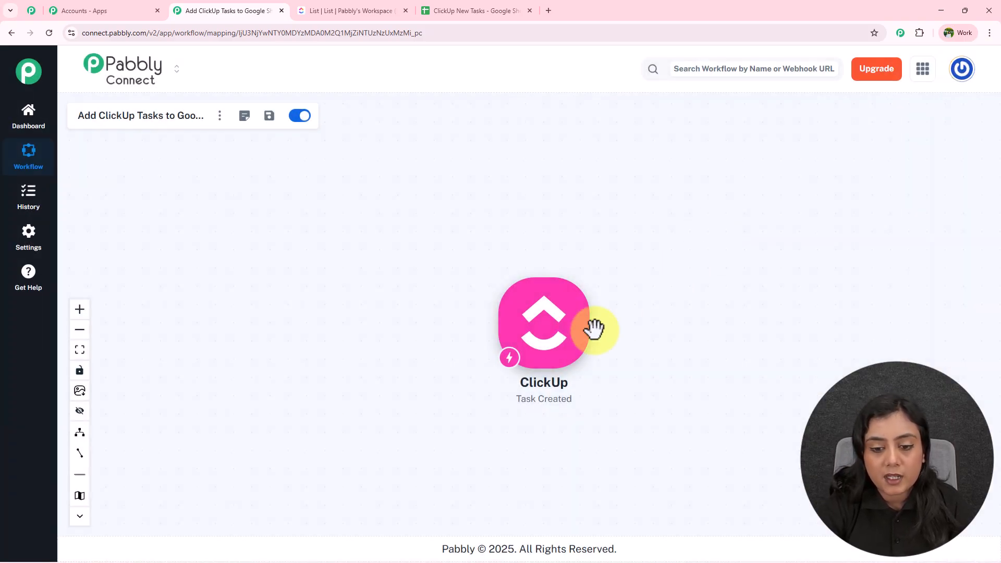
pyautogui.moveTo(542, 350); pyautogui.dragTo(270, 339)
pyautogui.scroll(2, 269, 329)
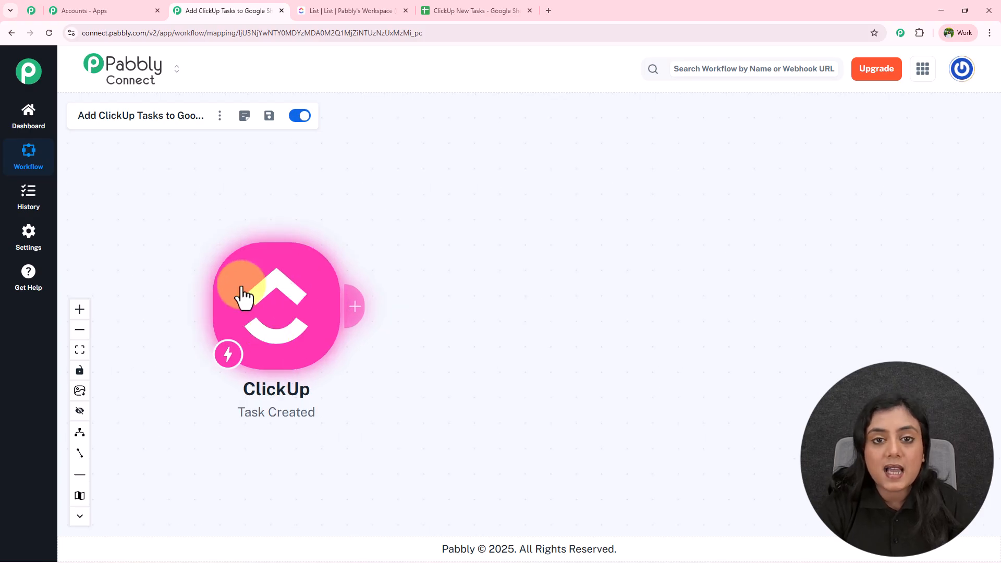
# Step: Switch to the ClickUp New Tasks spreadsheet and review its column headers from Date through Priority
pyautogui.click(423, 10)
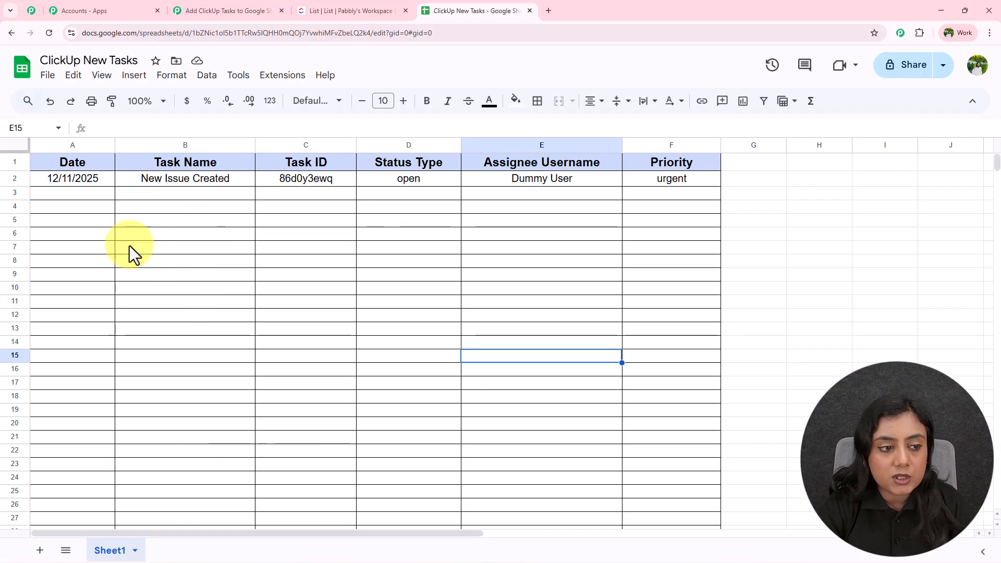
pyautogui.moveTo(86, 194); pyautogui.dragTo(665, 204)
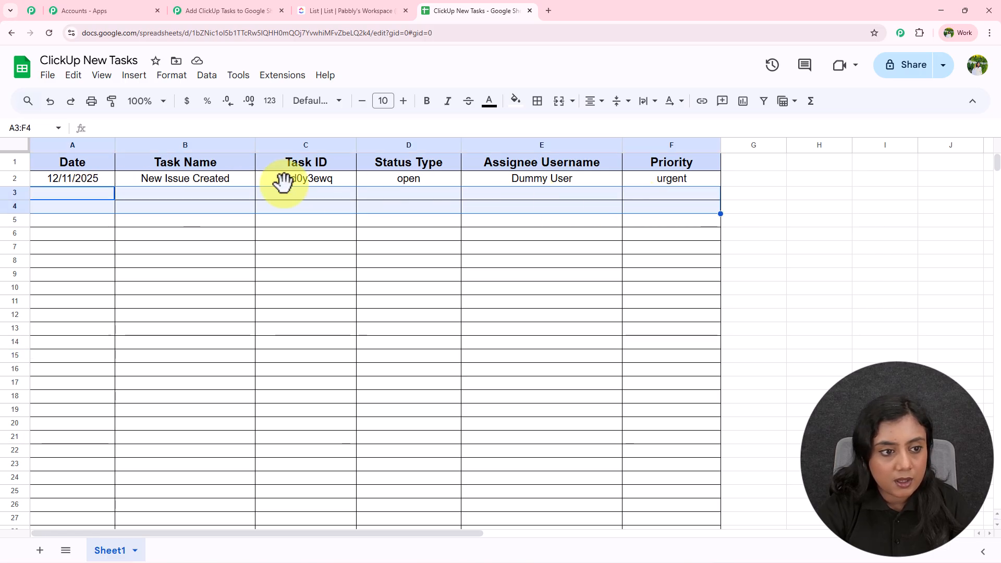
pyautogui.click(74, 165)
pyautogui.click(180, 164)
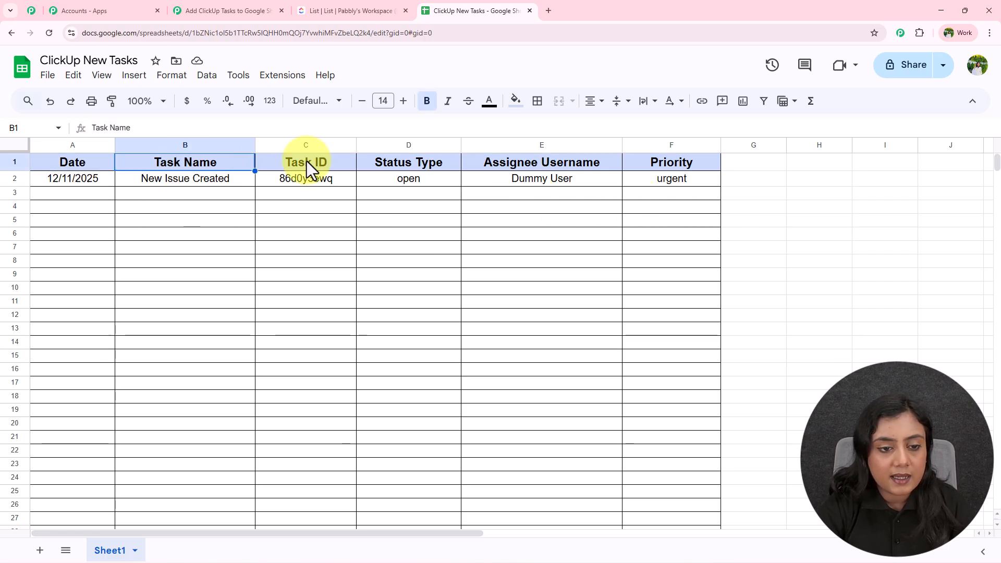
pyautogui.click(327, 163)
pyautogui.click(448, 159)
pyautogui.click(559, 161)
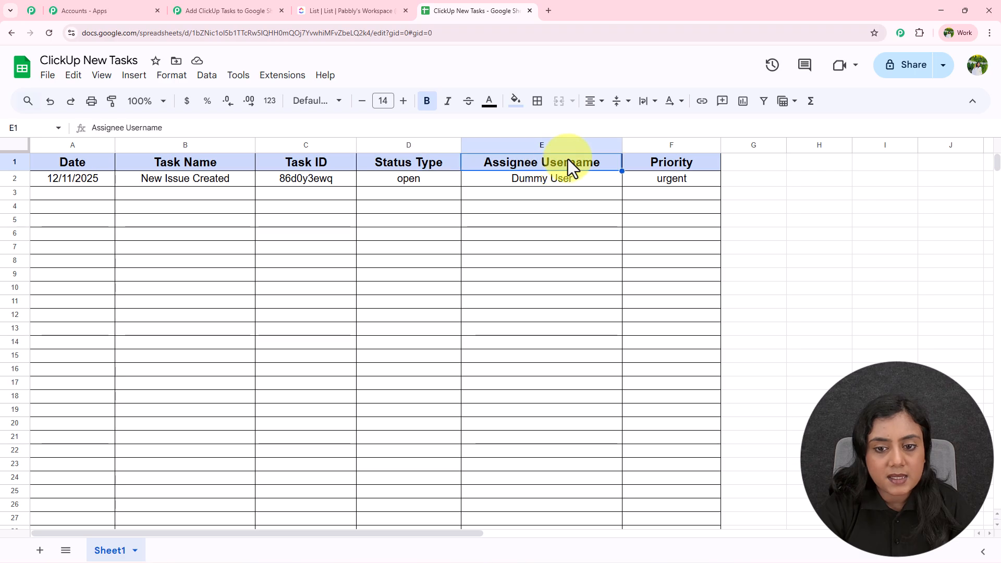
pyautogui.click(667, 162)
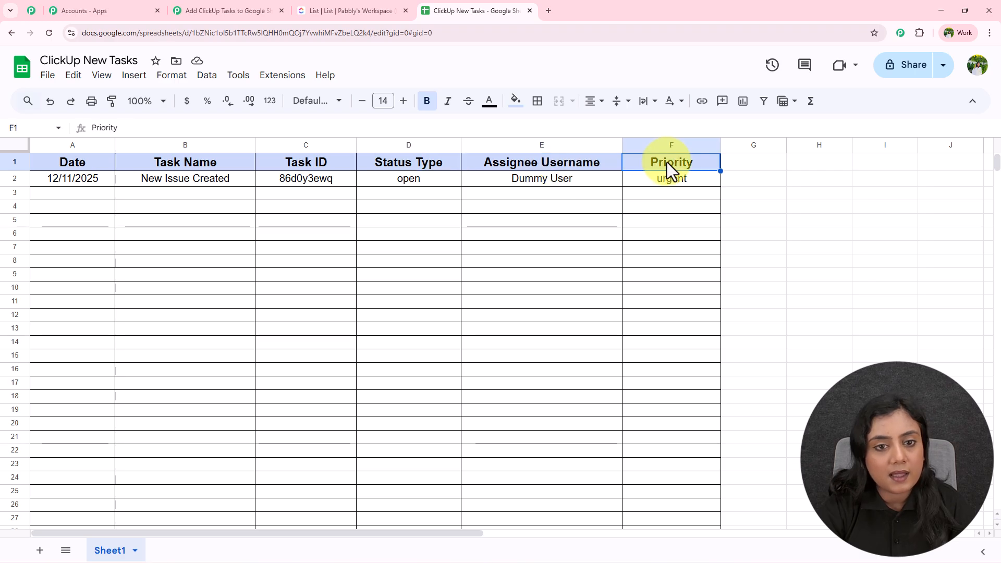
# Step: Return to the Pabbly Connect workflow and add a Google Sheets action after the ClickUp trigger with the Add New Row event
pyautogui.click(229, 11)
pyautogui.click(348, 316)
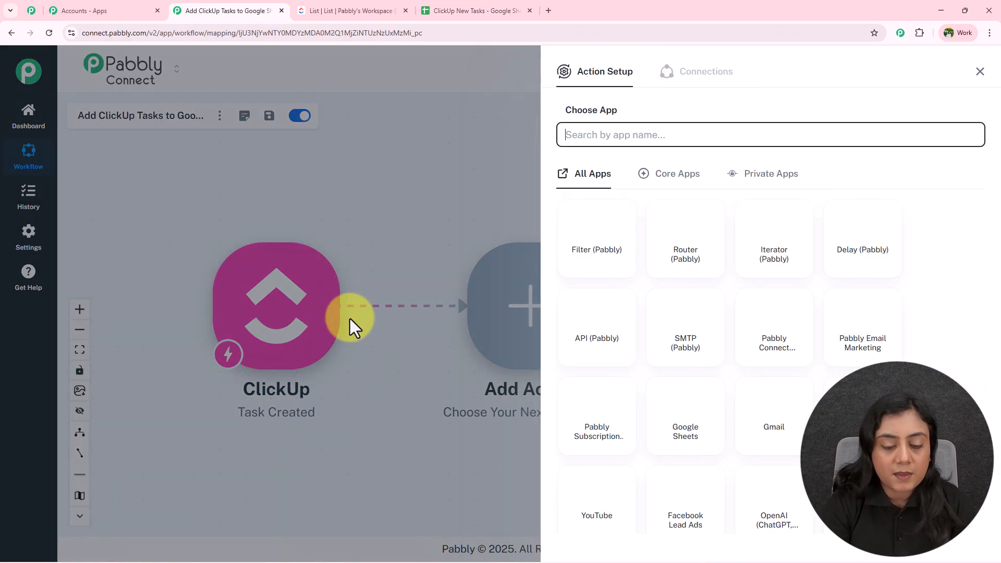
pyautogui.write('Goog')
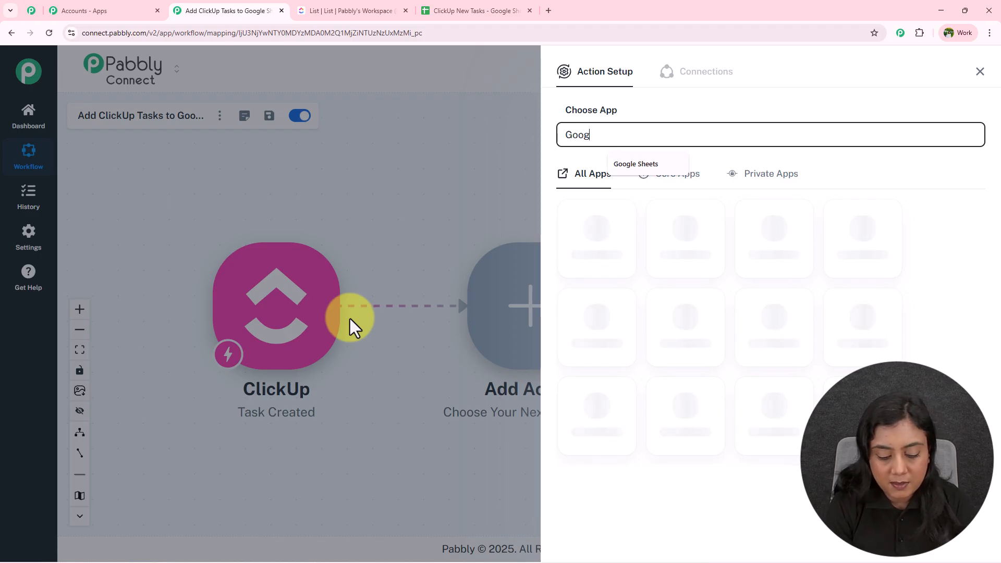
pyautogui.write('le Sheets')
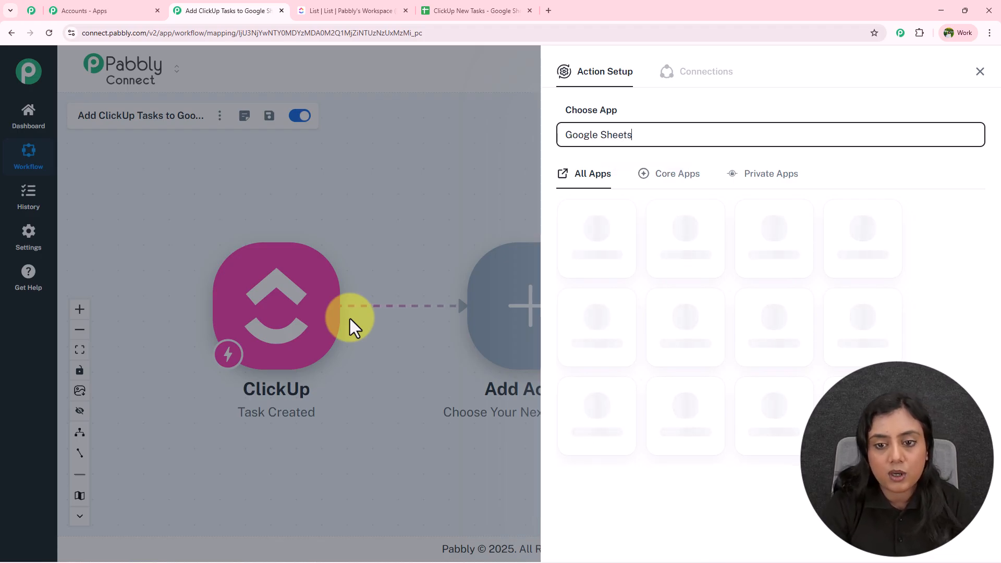
pyautogui.click(586, 250)
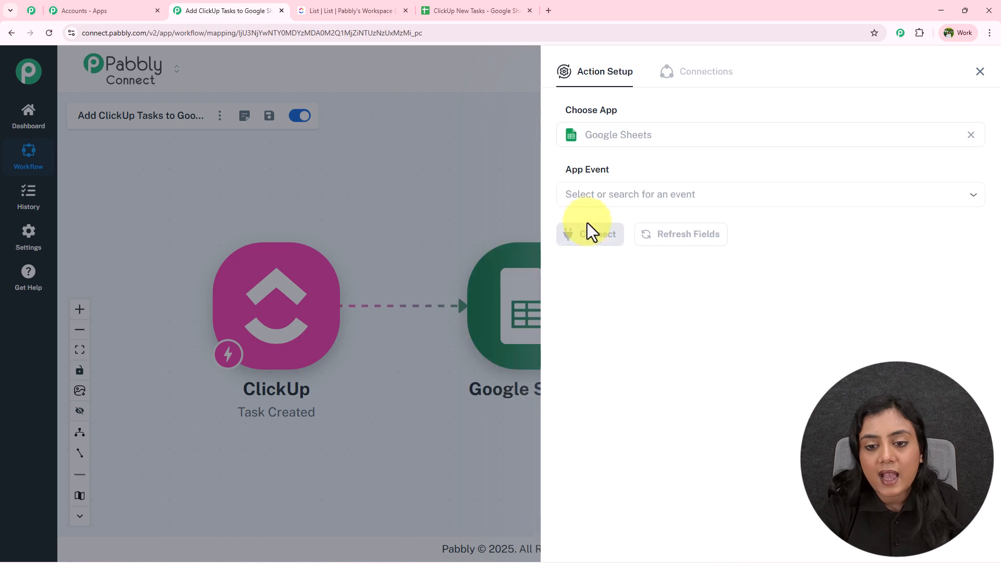
pyautogui.click(598, 195)
pyautogui.click(609, 234)
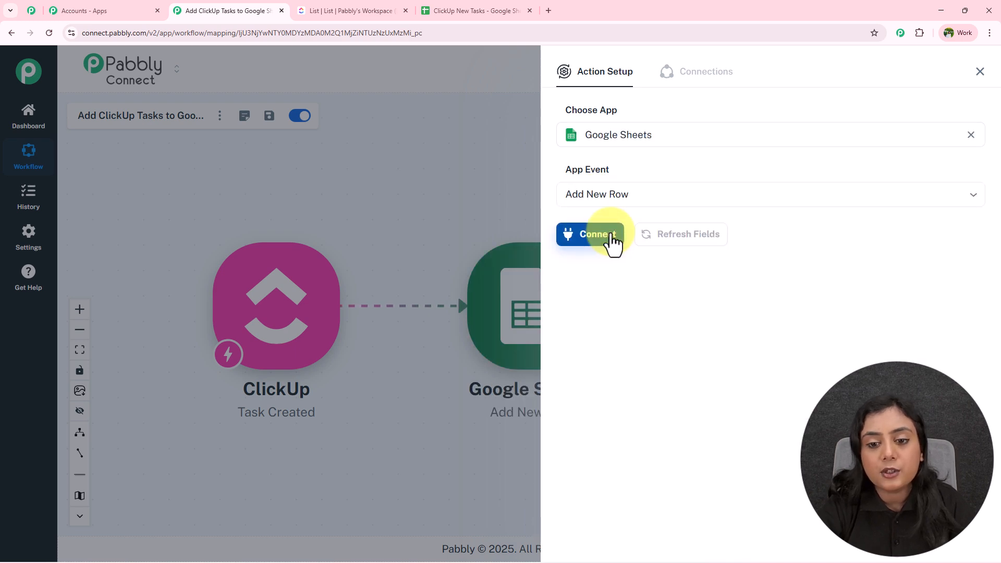
# Step: Connect the action to Google Sheets through a new connection, signing in with the work Google account and granting access
pyautogui.click(611, 235)
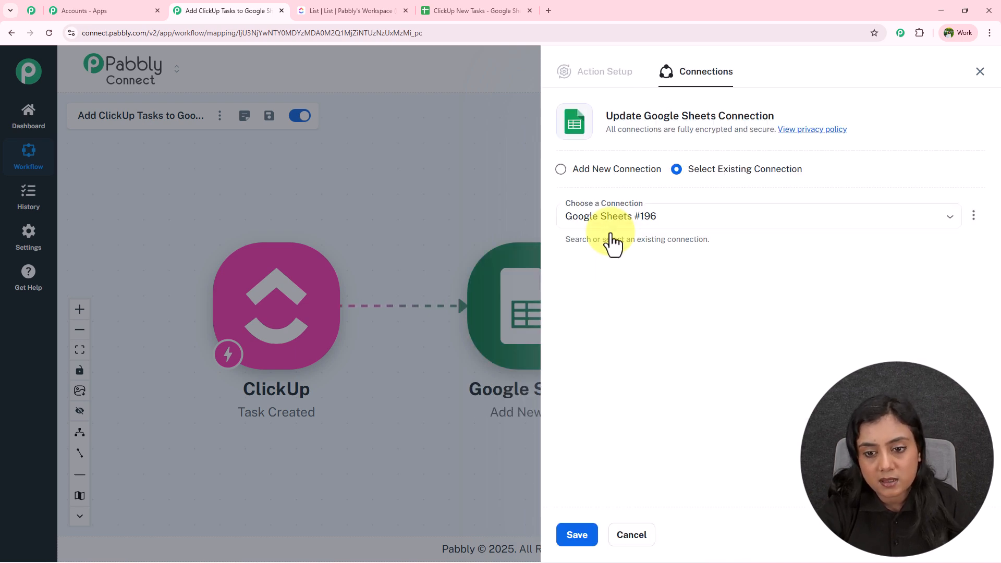
pyautogui.click(670, 218)
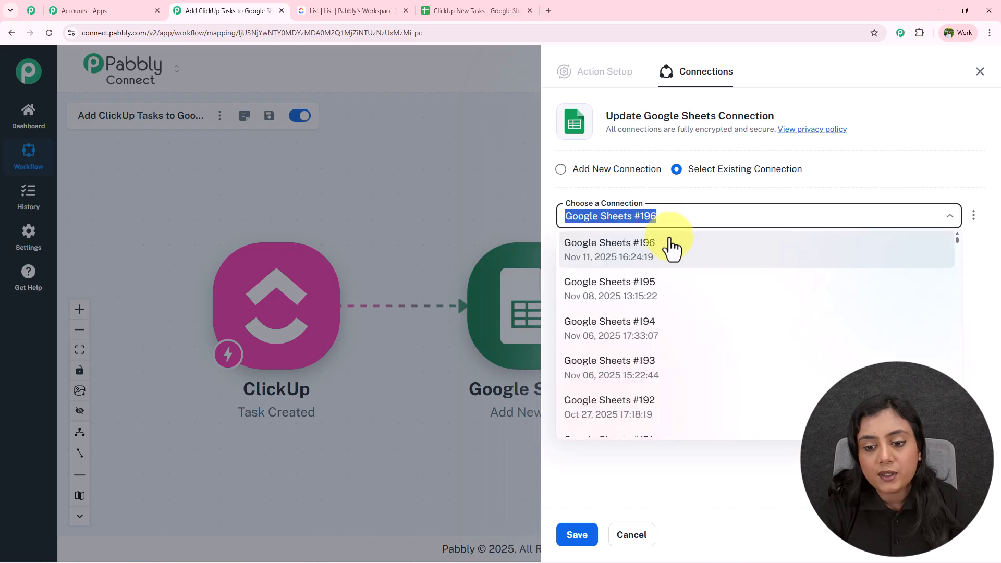
pyautogui.click(665, 464)
pyautogui.click(583, 170)
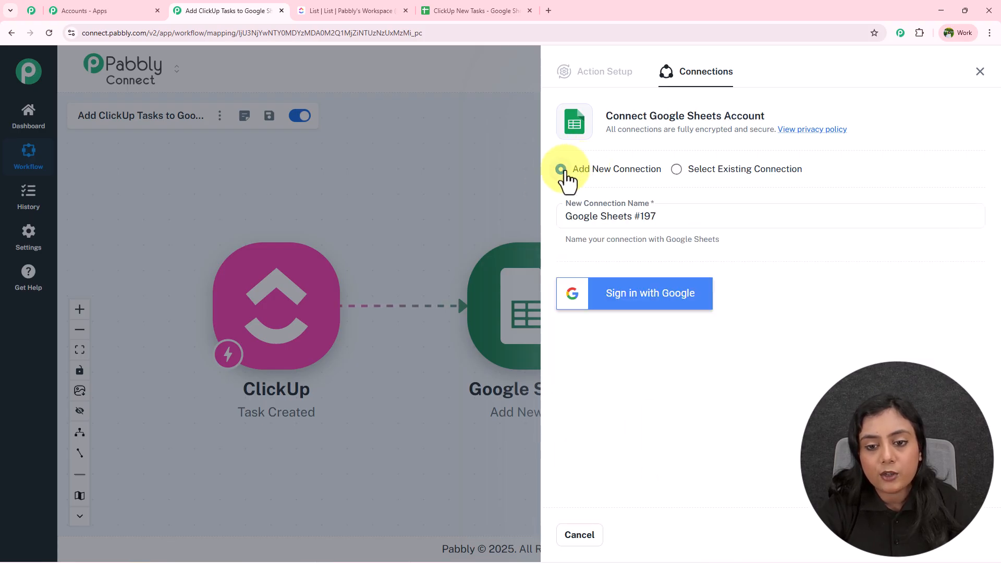
pyautogui.click(674, 311)
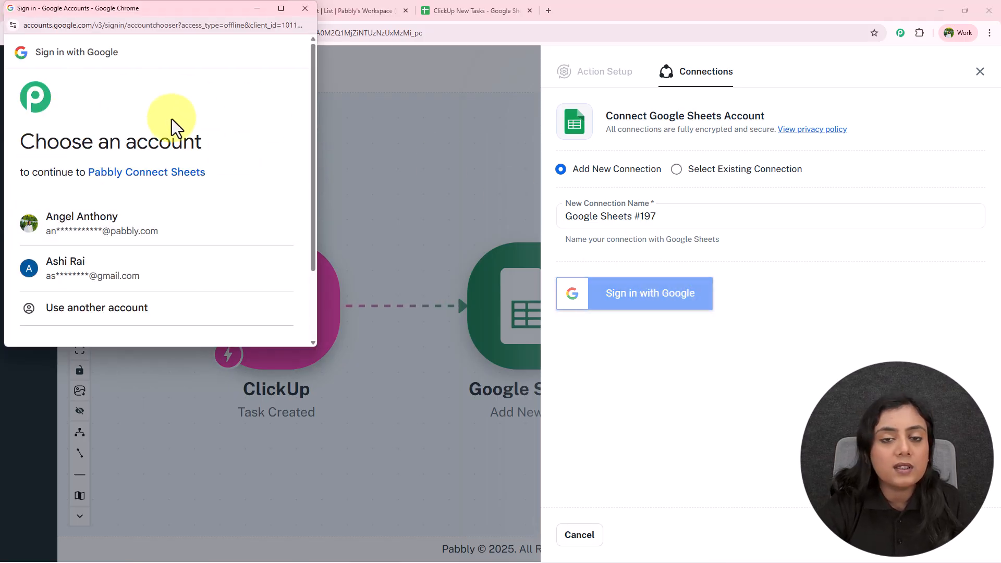
pyautogui.click(169, 239)
pyautogui.scroll(-5, 168, 228)
pyautogui.click(225, 285)
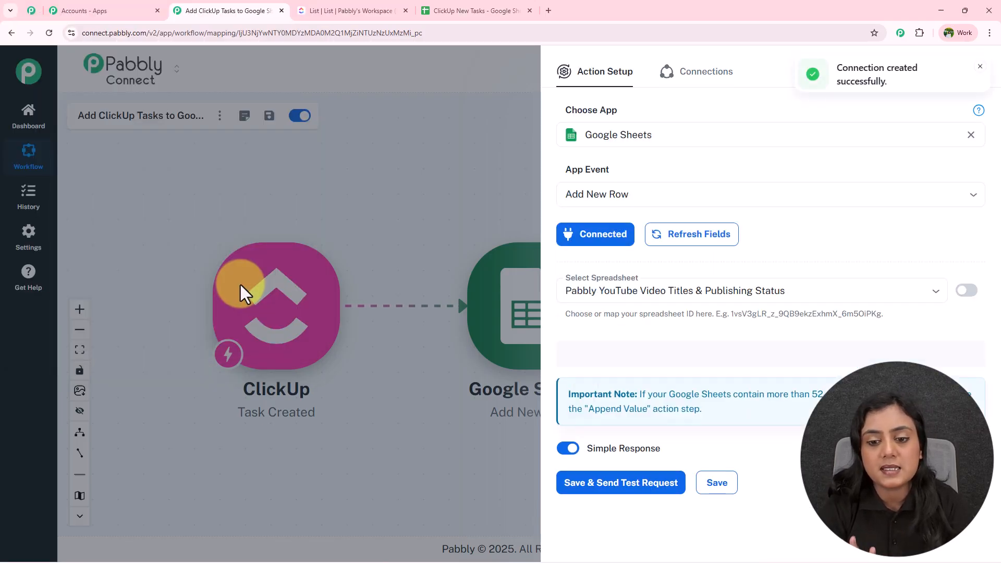
# Step: Check the target spreadsheet's title in Google Sheets and select ClickUp New Tasks as the action's spreadsheet
pyautogui.click(468, 2)
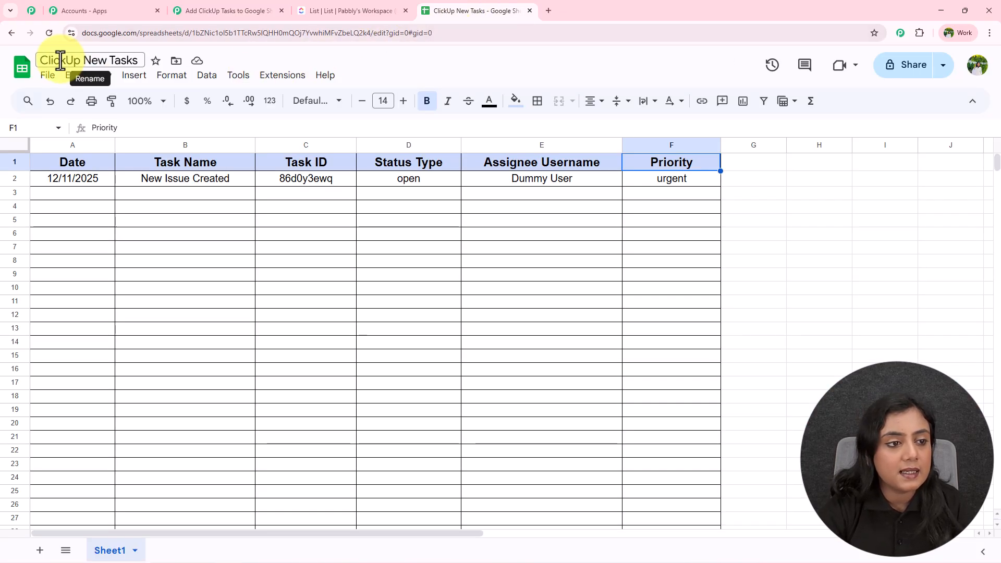
pyautogui.click(244, 3)
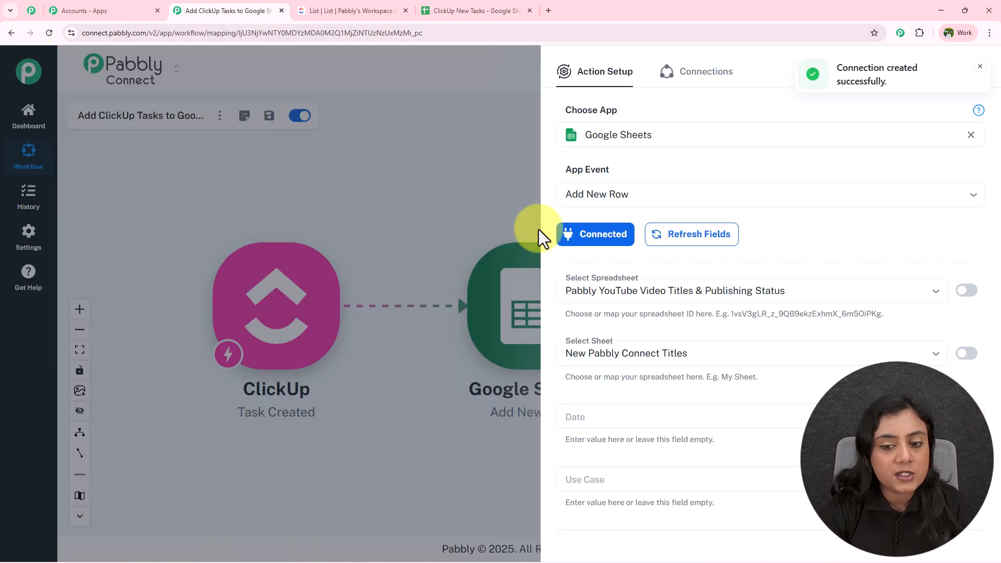
pyautogui.click(729, 292)
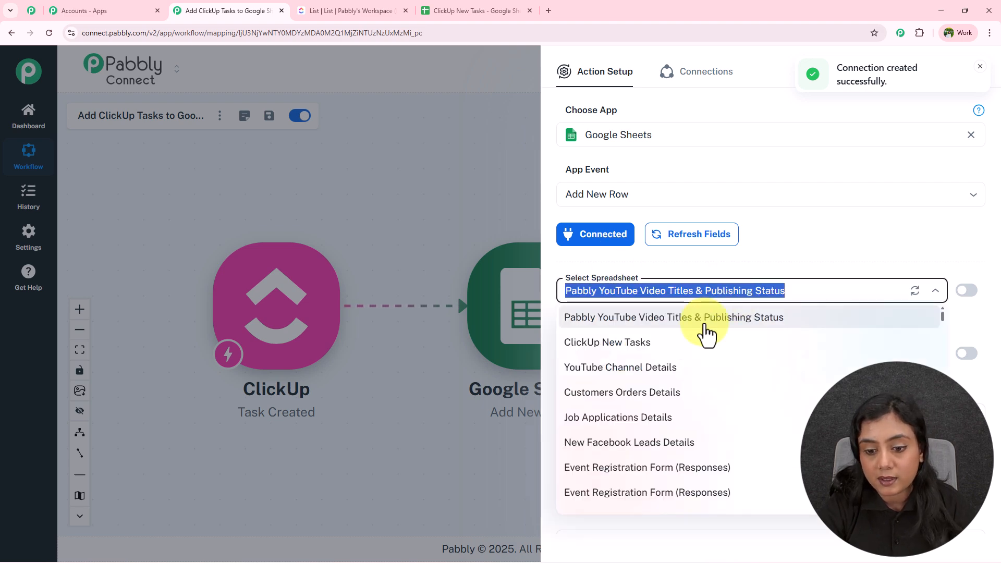
pyautogui.click(675, 342)
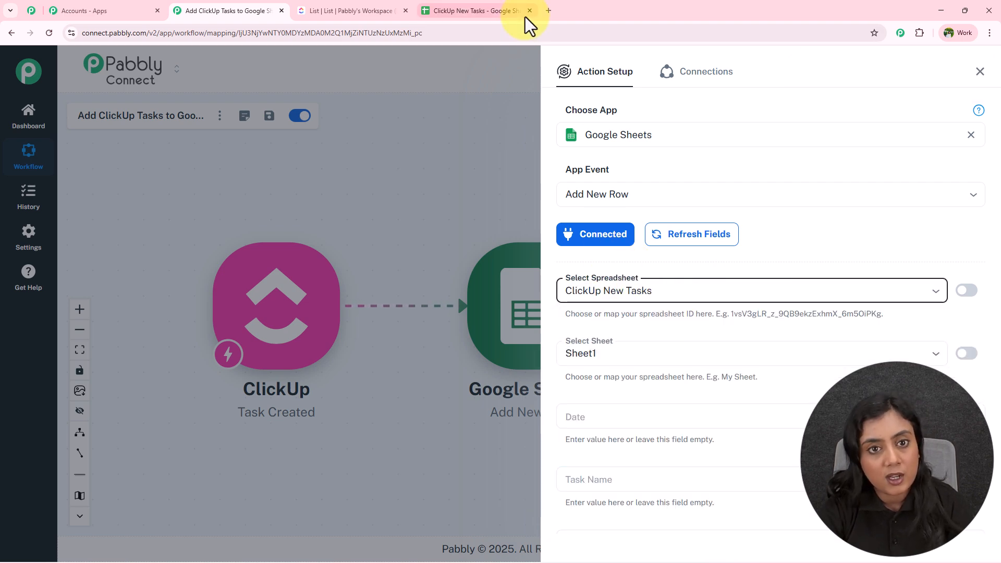
# Step: Compare the sheet name and column headers in the ClickUp New Tasks spreadsheet with the action's Date through Priority fields
pyautogui.click(513, 6)
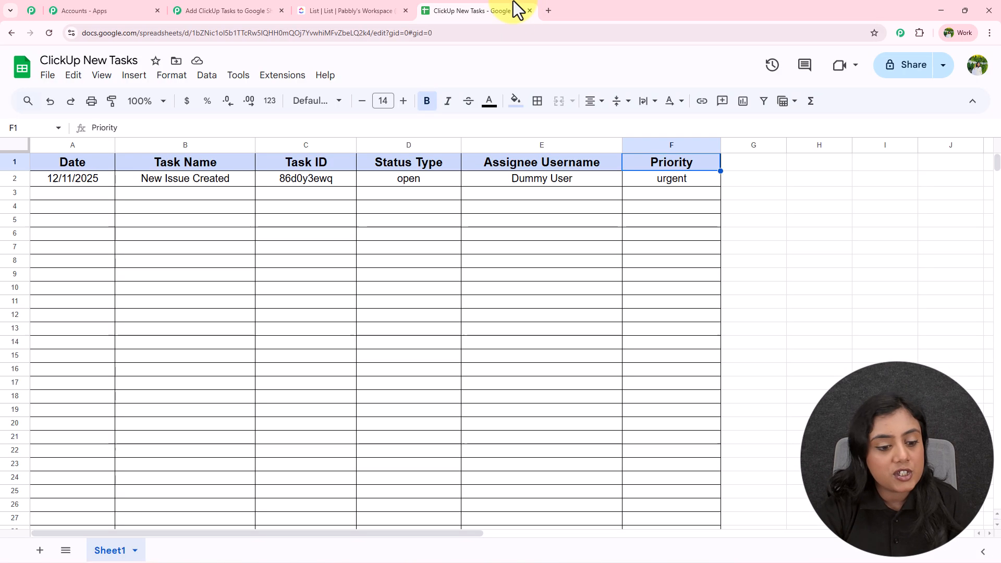
pyautogui.click(197, 7)
pyautogui.scroll(-3, 662, 320)
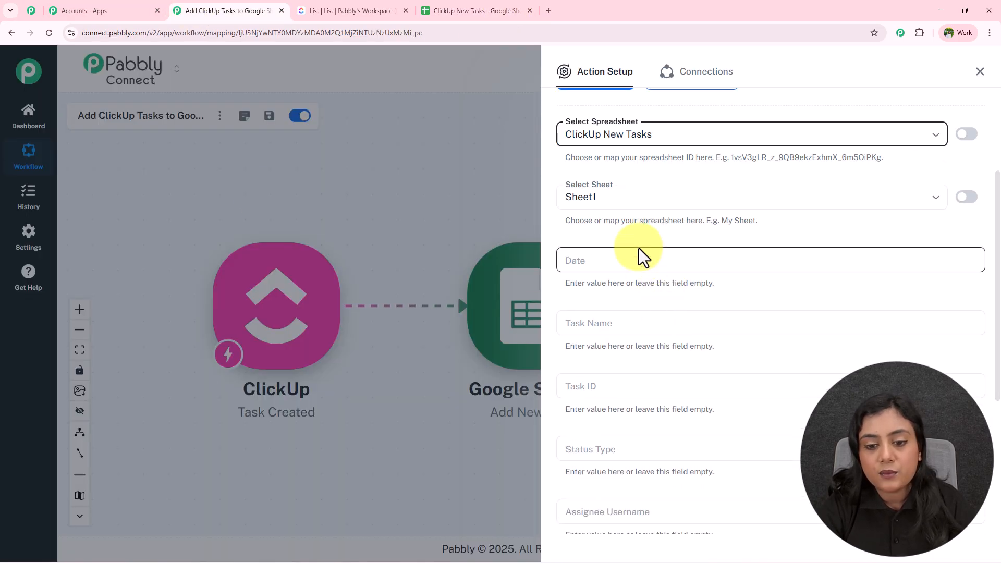
pyautogui.scroll(-3, 632, 317)
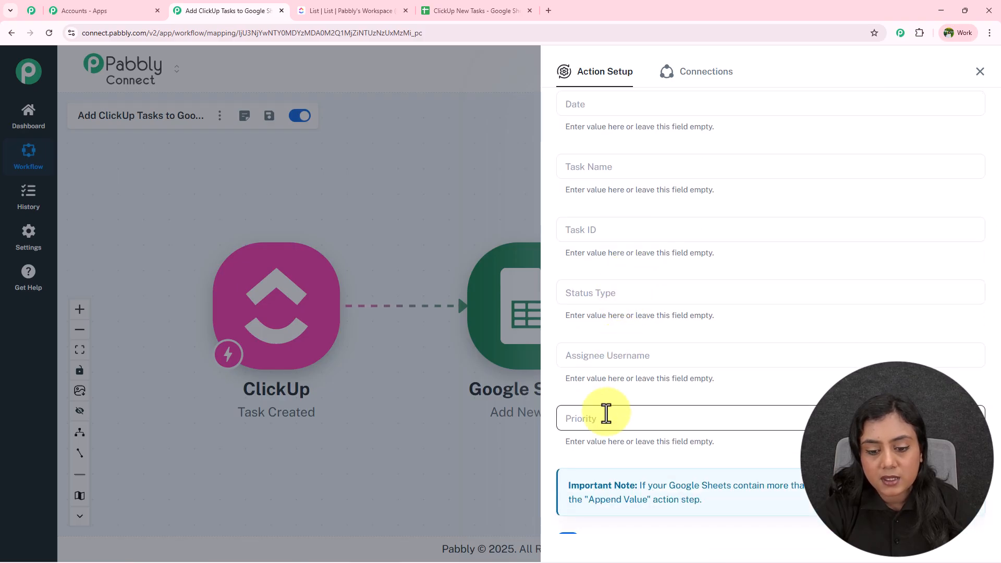
pyautogui.click(492, 9)
pyautogui.moveTo(78, 164); pyautogui.dragTo(680, 167)
pyautogui.click(618, 237)
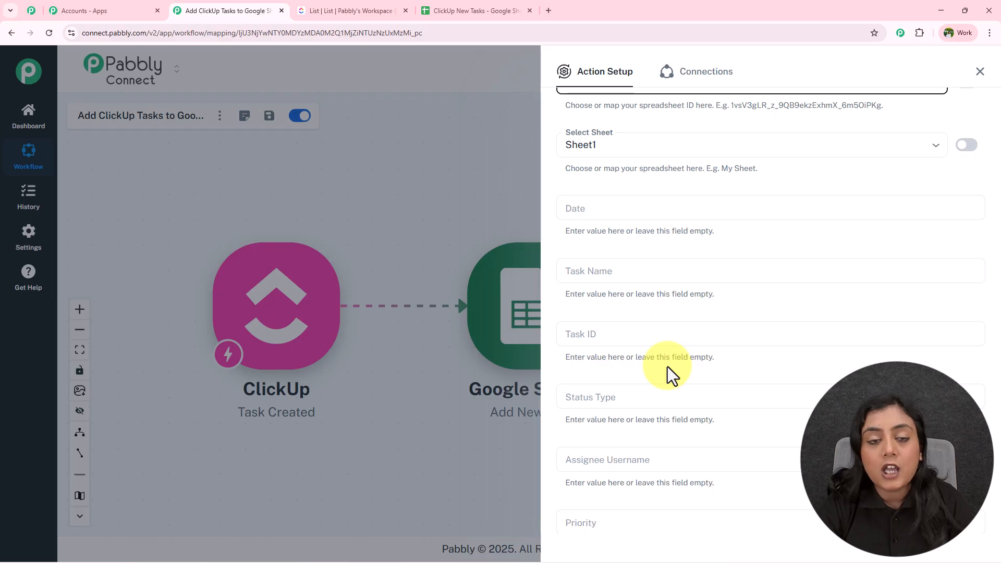
# Step: Search the ClickUp response data for "cre" from the Date field and examine the available creation date value
pyautogui.click(599, 201)
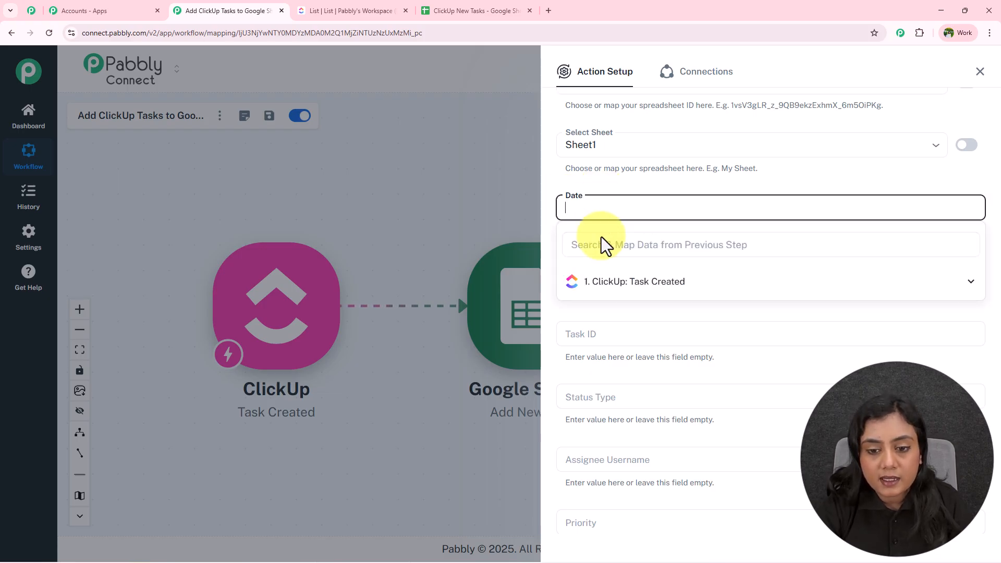
pyautogui.click(608, 246)
pyautogui.write('cre')
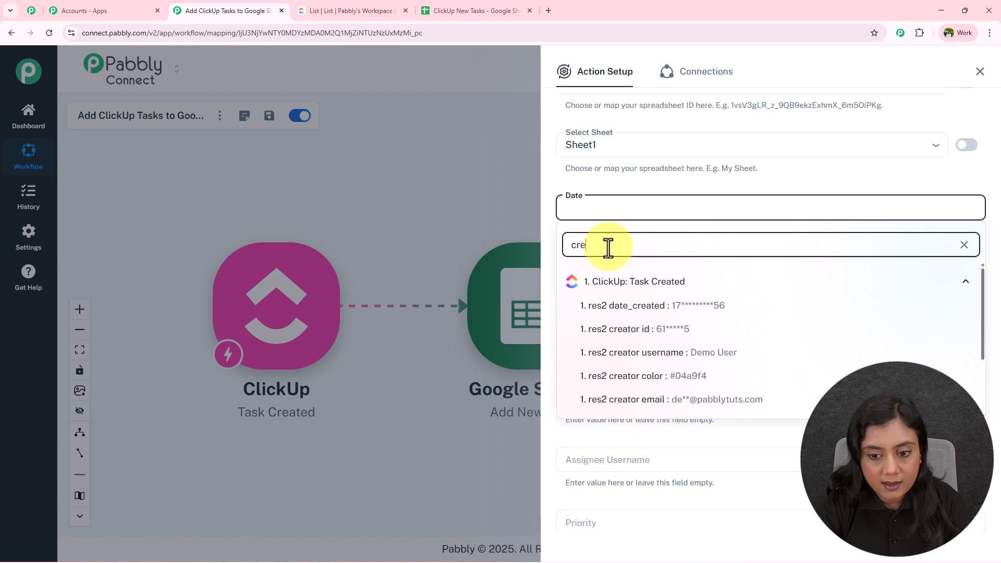
pyautogui.scroll(-3, 652, 386)
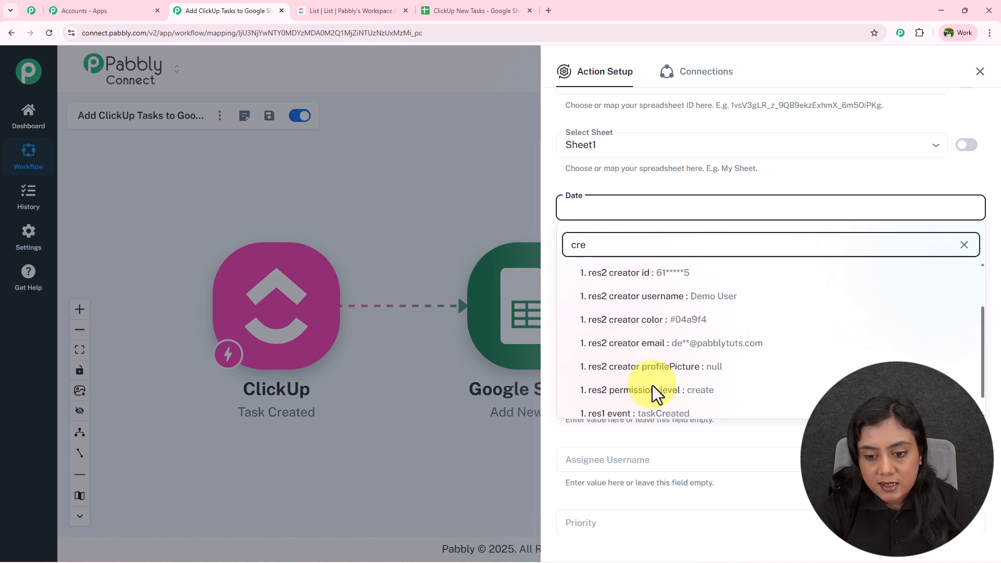
pyautogui.scroll(3, 652, 386)
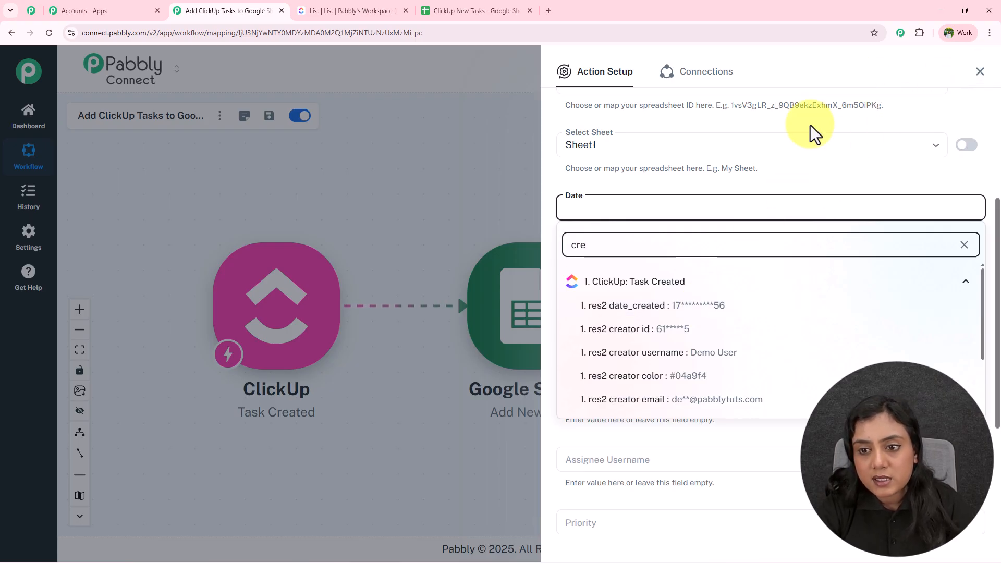
pyautogui.click(761, 194)
# Step: Save the Google Sheets action with its row fields left empty and close its setup
pyautogui.scroll(-4, 683, 385)
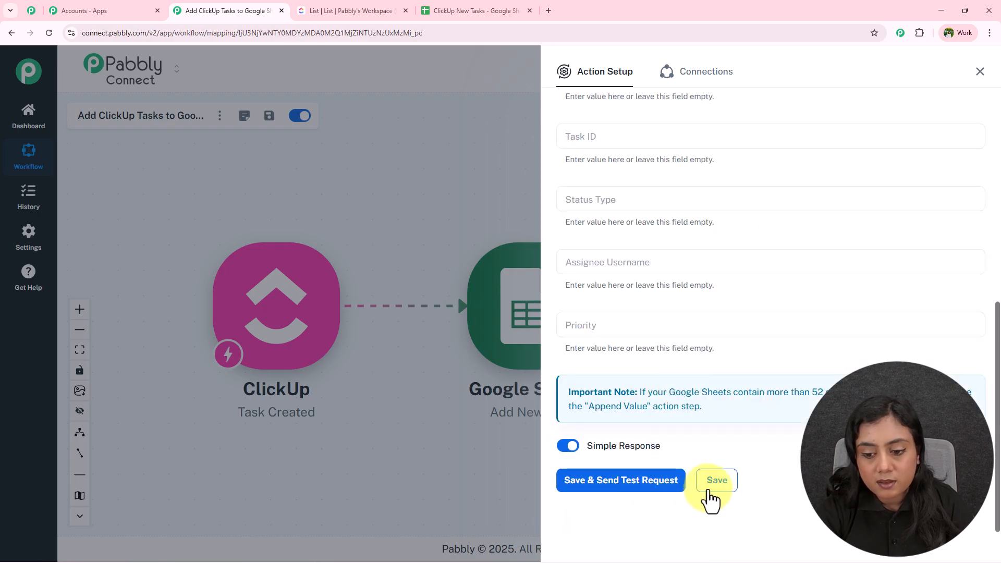
pyautogui.click(718, 490)
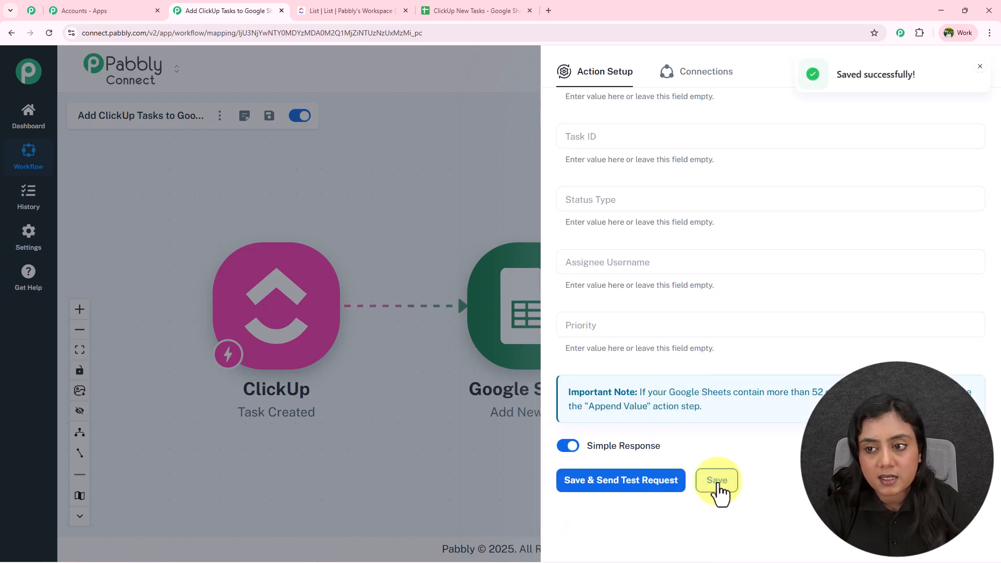
pyautogui.click(979, 76)
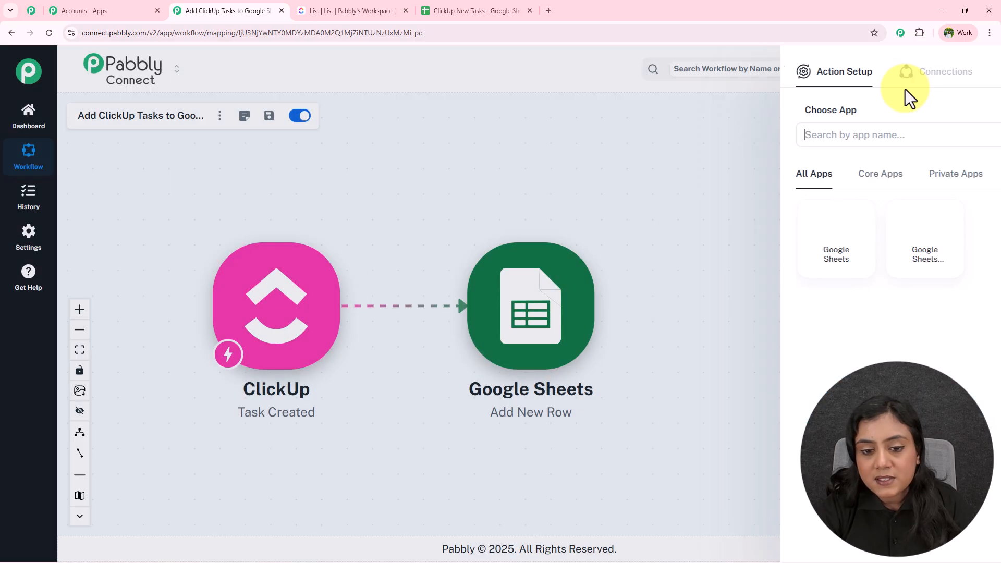
# Step: Insert a DateTime Formatter (Pabbly) step after the ClickUp trigger with the Format Date with Time Zone event and connect it
pyautogui.click(357, 324)
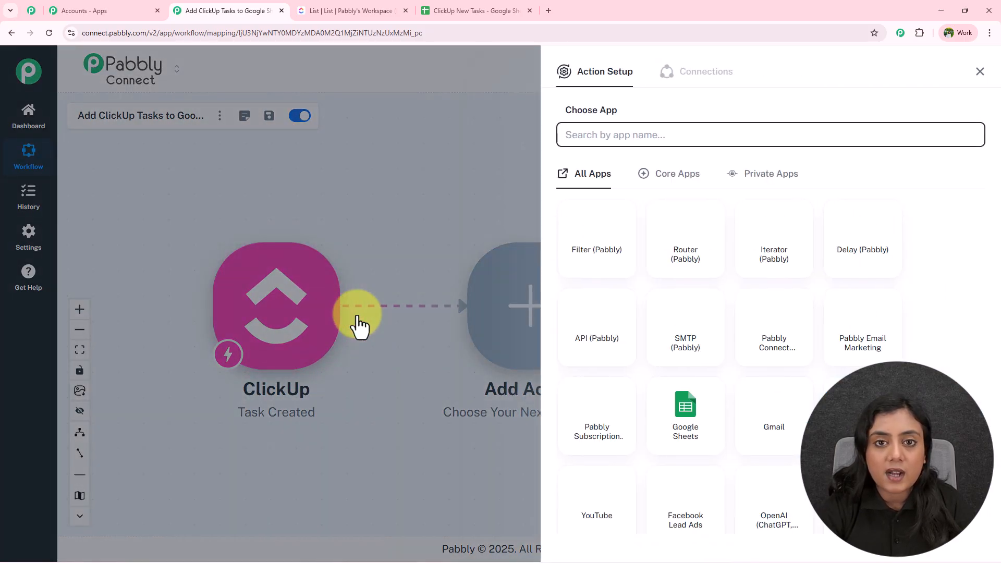
pyautogui.write('Dat')
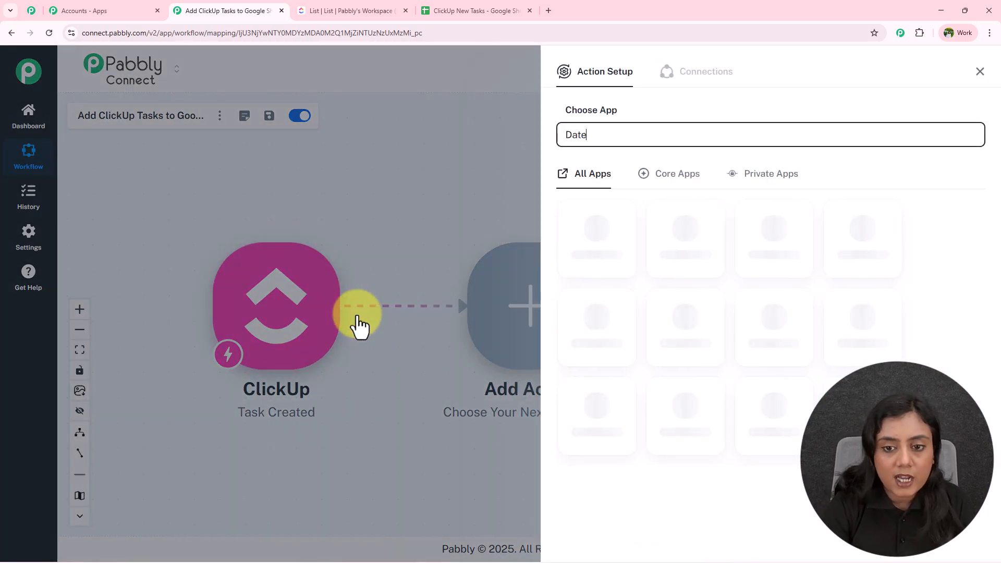
pyautogui.write('e')
pyautogui.click(608, 256)
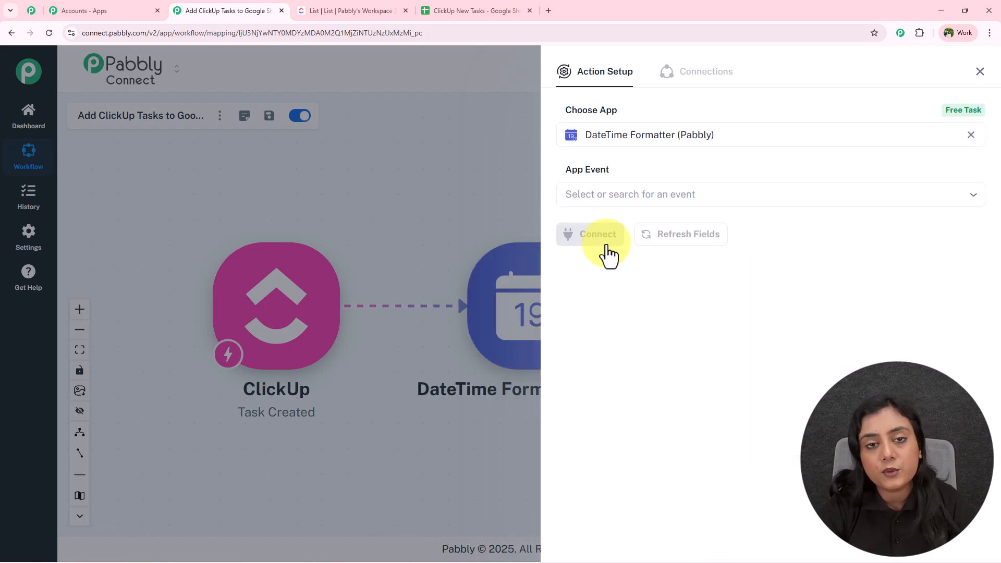
pyautogui.click(638, 194)
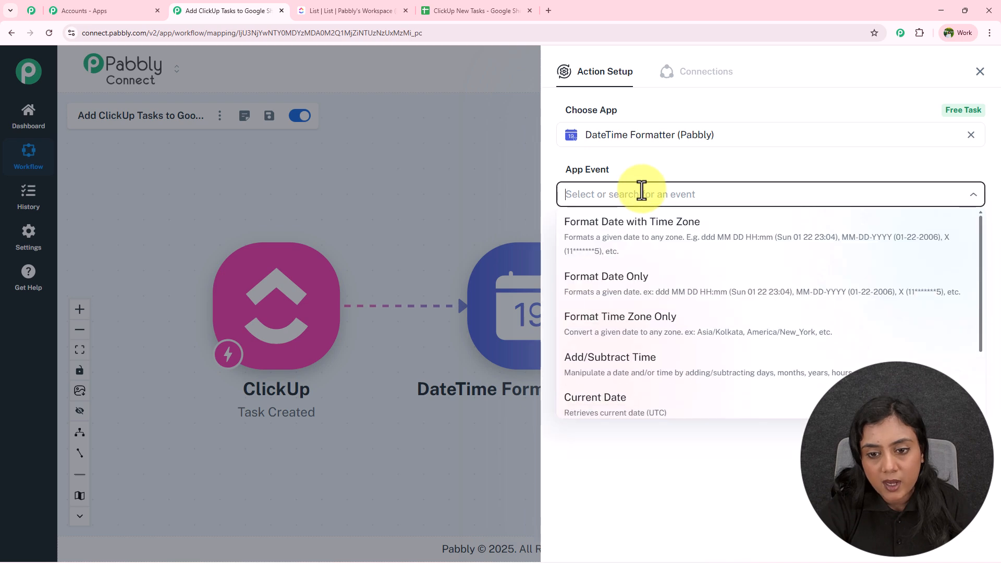
pyautogui.click(637, 241)
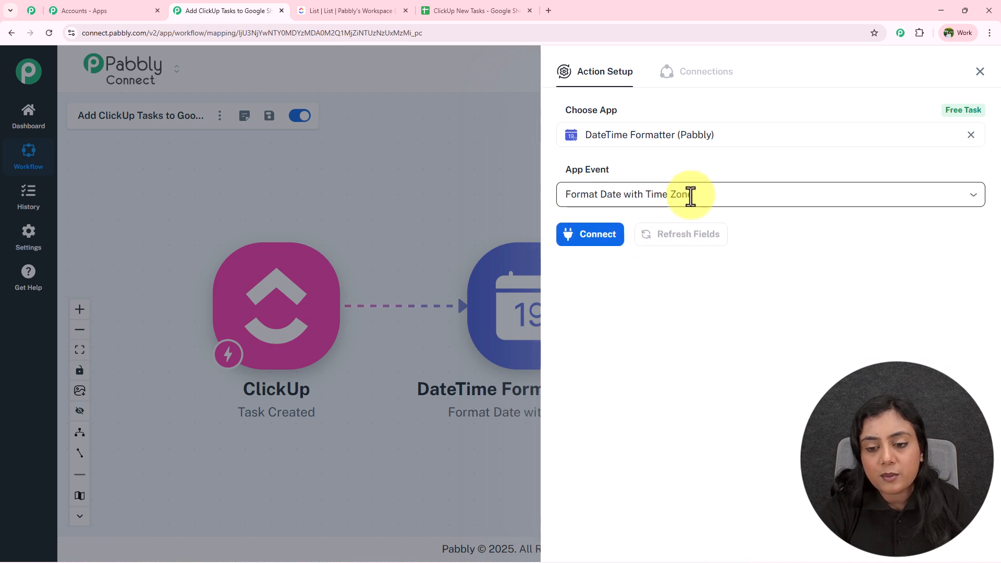
pyautogui.click(605, 240)
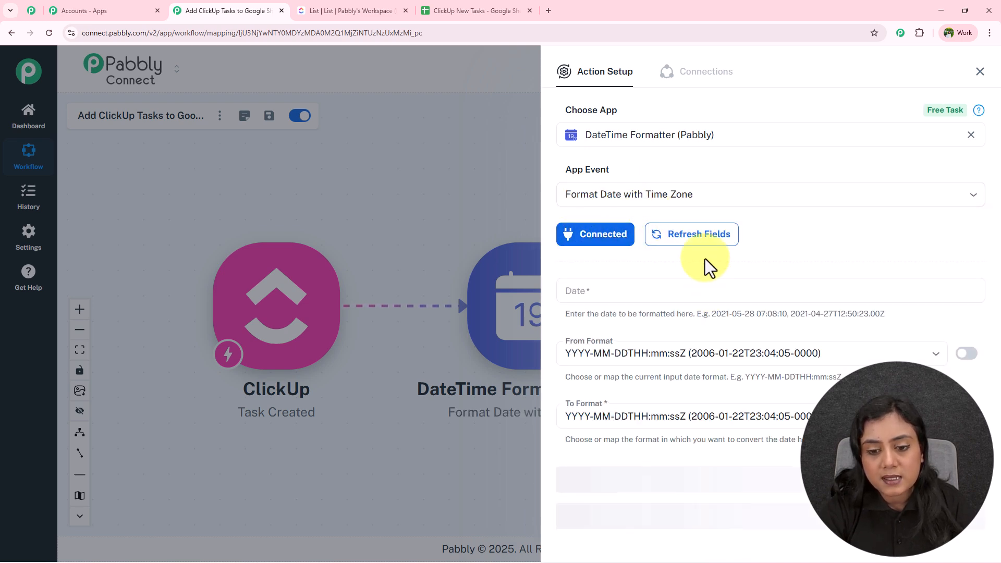
# Step: Map the formatter's Date field to the ClickUp trigger's res2 date_created value
pyautogui.scroll(-3, 709, 265)
pyautogui.scroll(2, 701, 253)
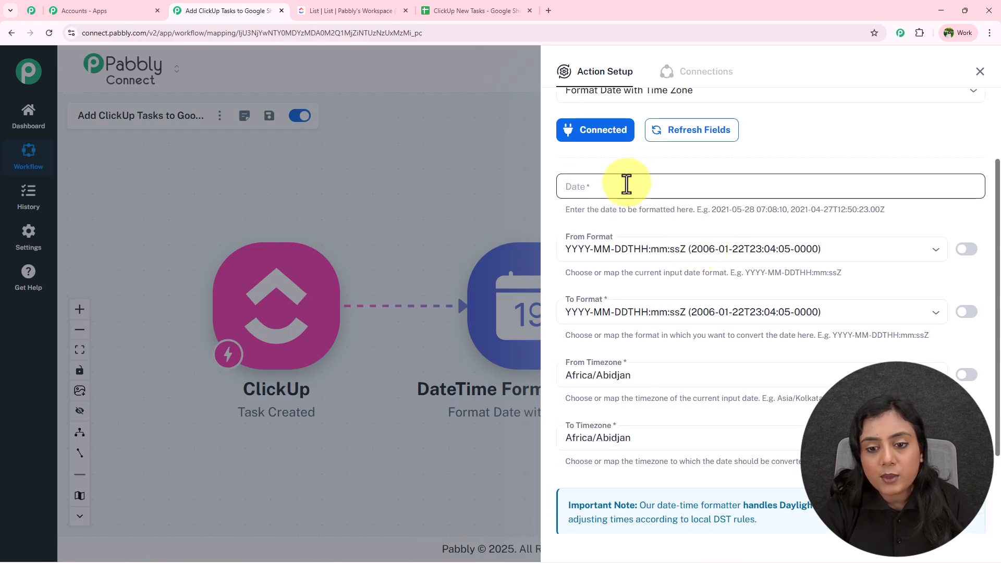
pyautogui.click(621, 185)
pyautogui.click(599, 230)
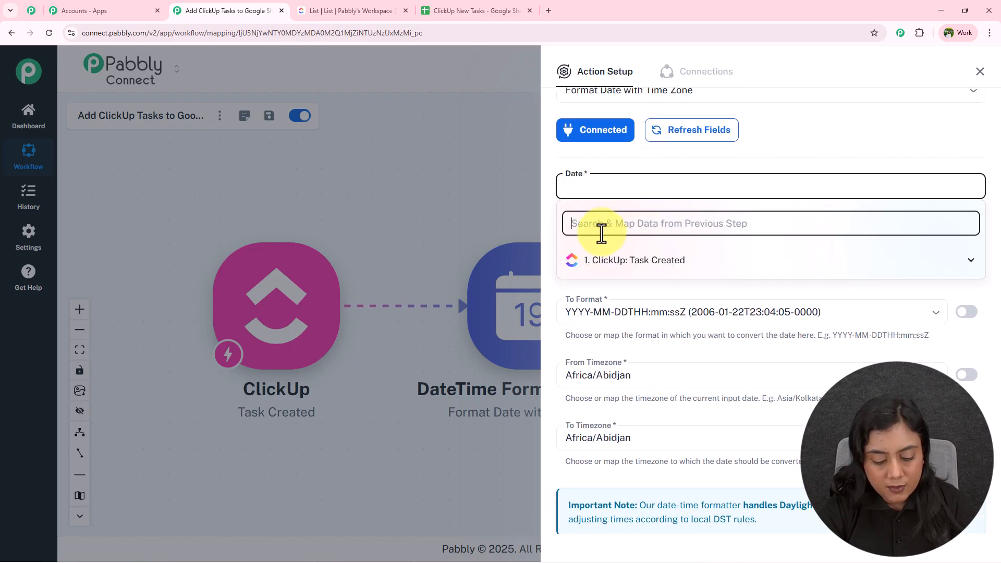
pyautogui.write('date')
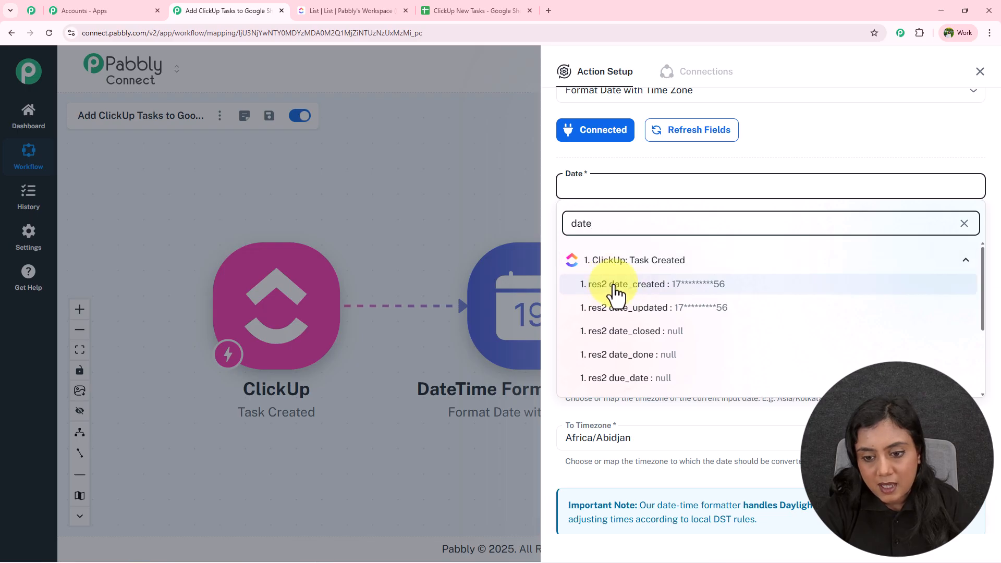
pyautogui.click(663, 287)
pyautogui.click(654, 166)
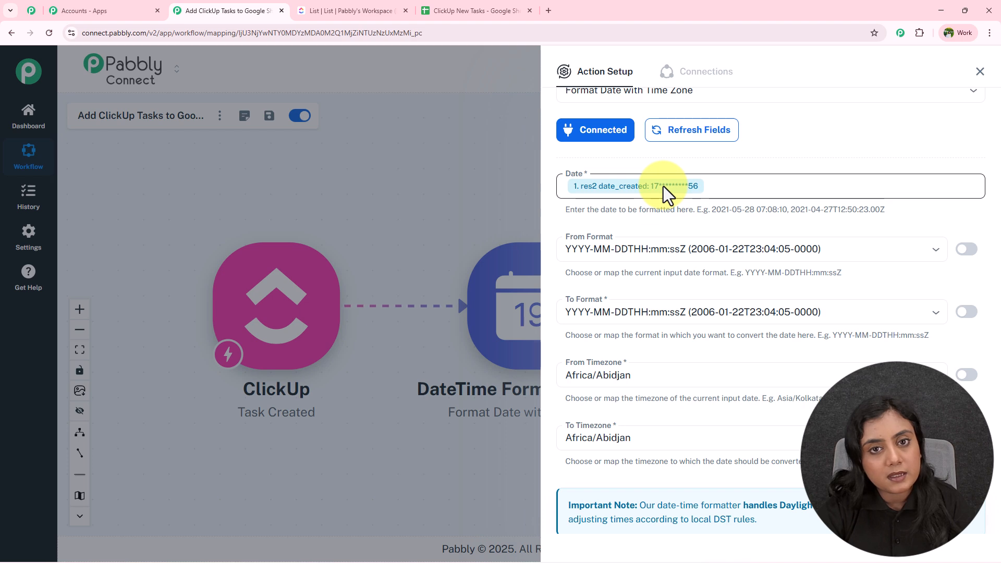
# Step: Set the formatter's From Format to Timestamp in Millisecond and its To Format to DD/MM/YYYY
pyautogui.click(651, 249)
pyautogui.scroll(-3, 670, 412)
pyautogui.scroll(-1, 670, 422)
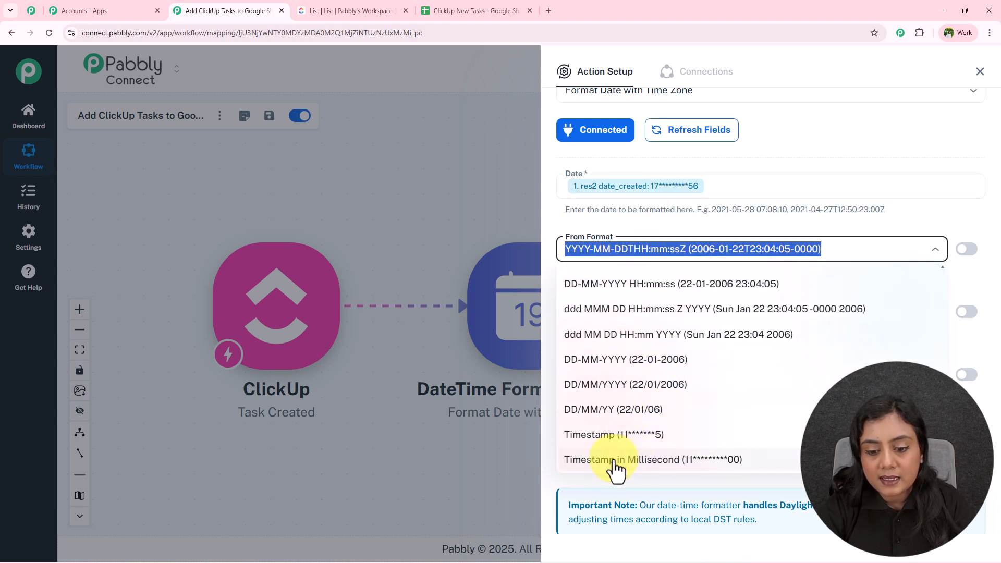
pyautogui.click(701, 459)
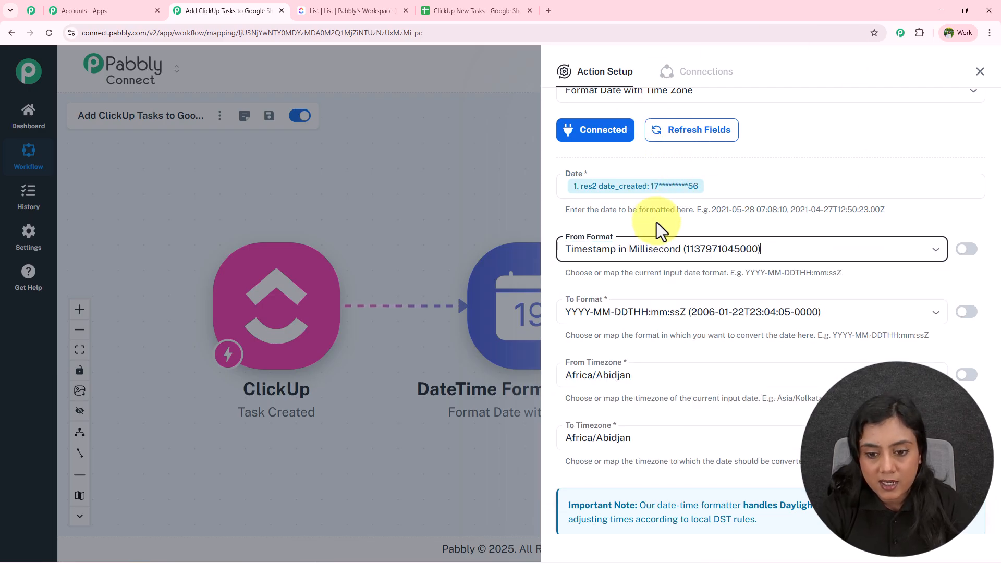
pyautogui.scroll(-2, 655, 222)
pyautogui.click(655, 205)
pyautogui.scroll(-3, 682, 342)
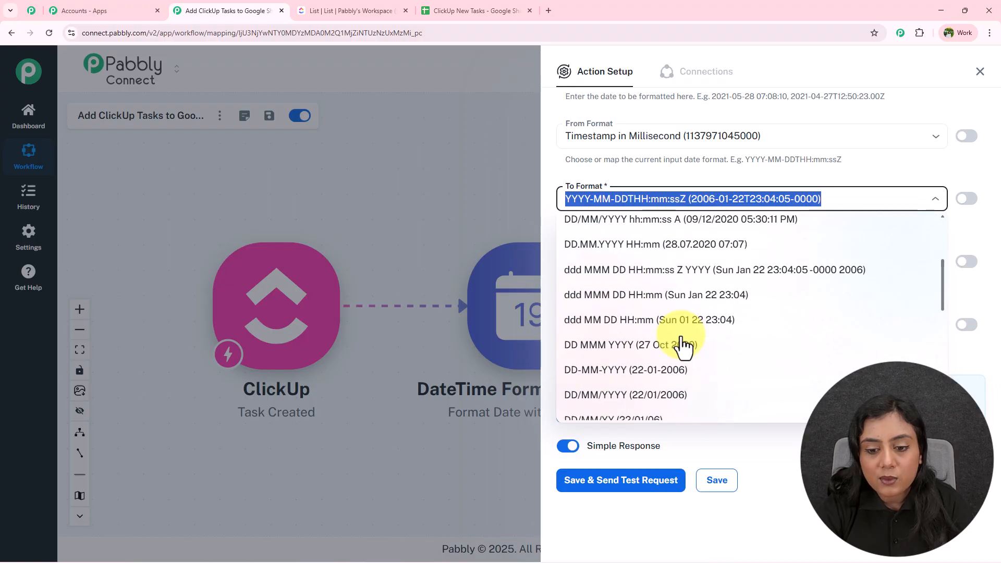
pyautogui.click(625, 351)
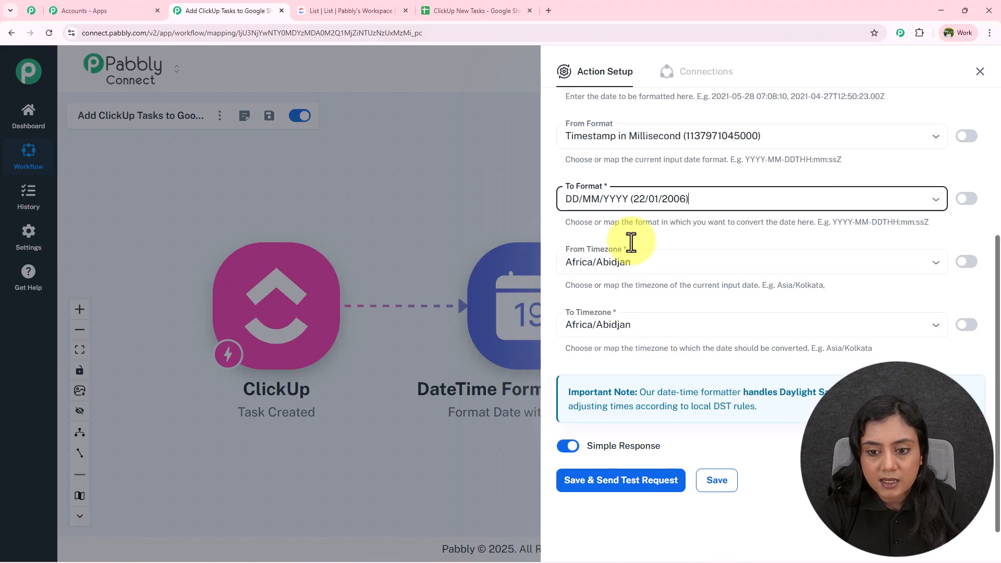
# Step: Set the formatter's From Timezone to Etc/UTC and its To Timezone to Asia/Kolkata
pyautogui.click(637, 263)
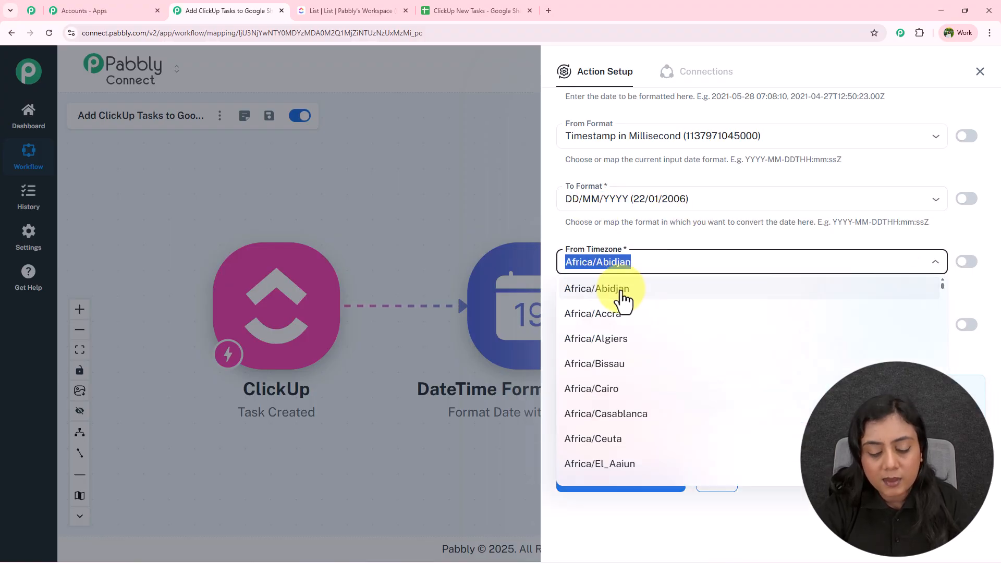
pyautogui.write('utc')
pyautogui.click(620, 290)
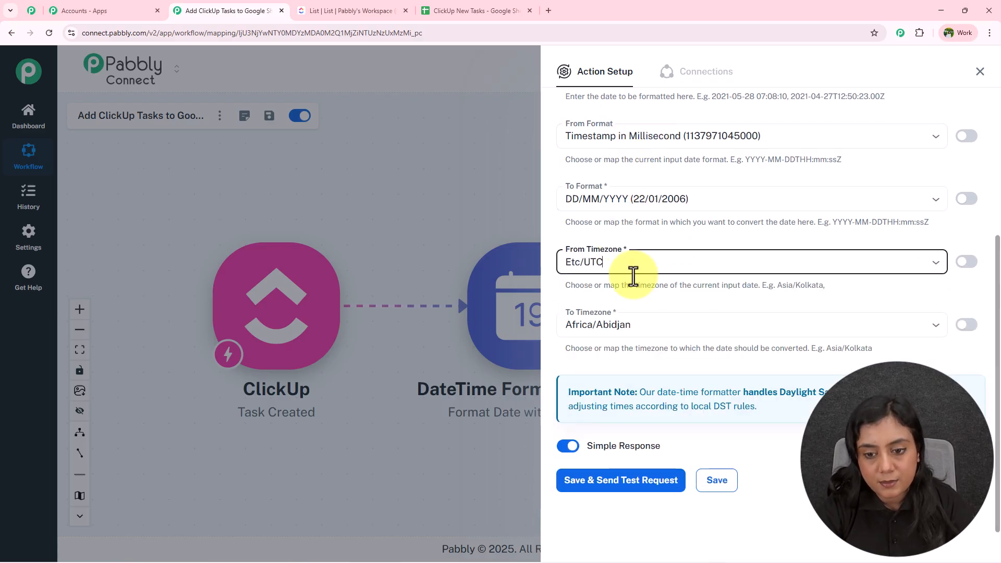
pyautogui.click(633, 324)
pyautogui.write('kol')
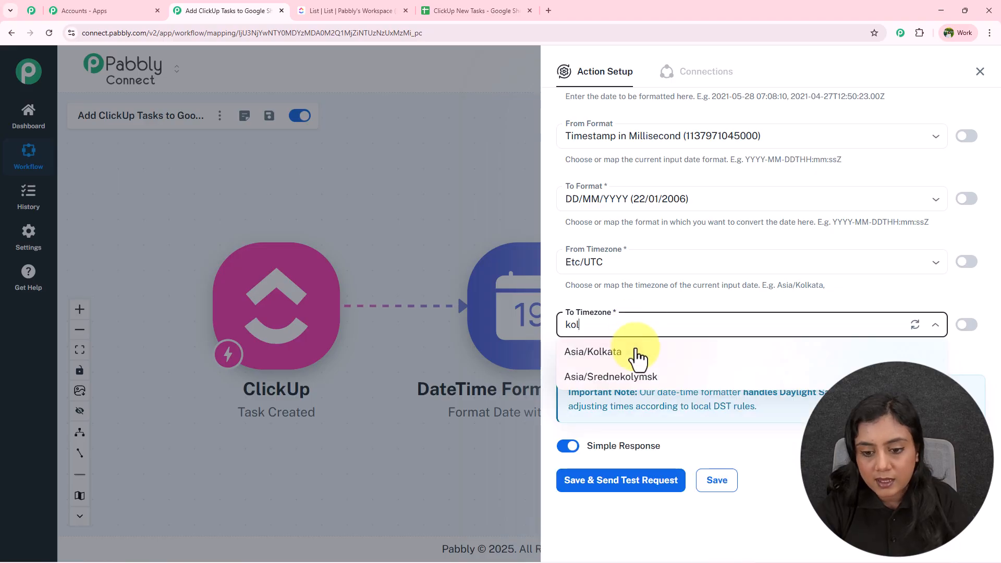
pyautogui.click(637, 353)
# Step: Save the DateTime Formatter step with a test request, check the returned result, and close its setup
pyautogui.click(640, 477)
pyautogui.scroll(-3, 857, 307)
pyautogui.moveTo(856, 452); pyautogui.dragTo(761, 466)
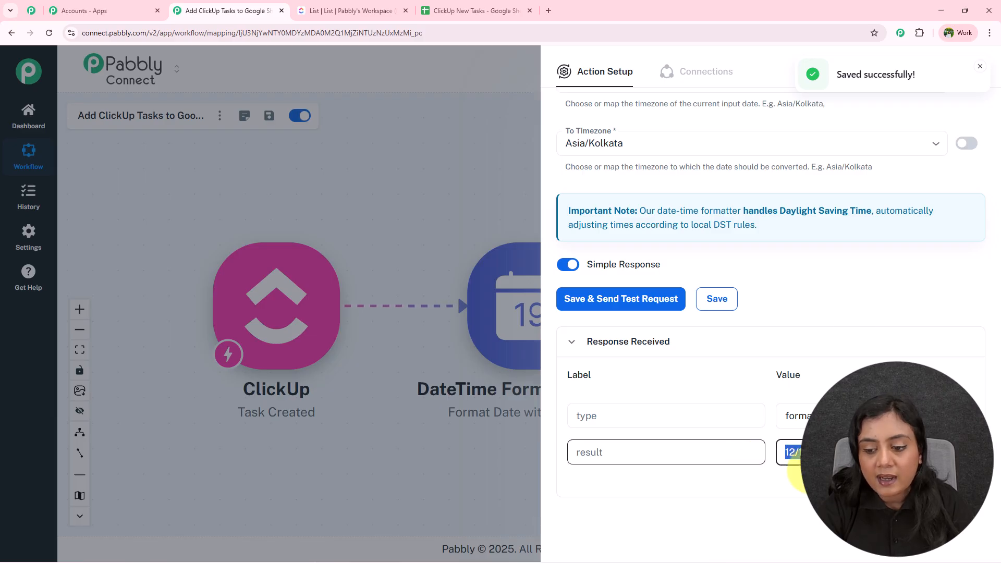
pyautogui.click(979, 72)
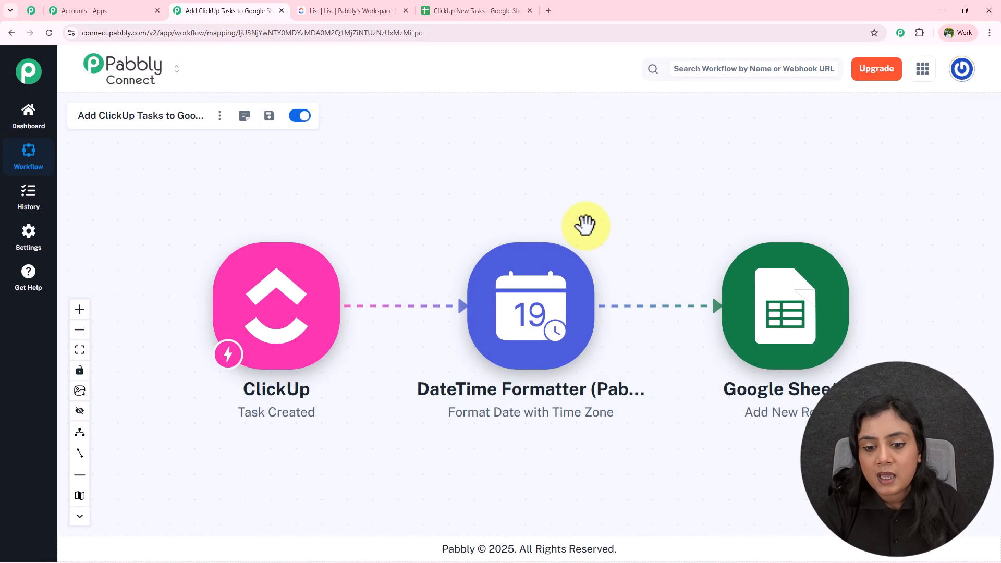
# Step: Reopen the Google Sheets action and map its Date field to the DateTime Formatter's result value
pyautogui.click(768, 308)
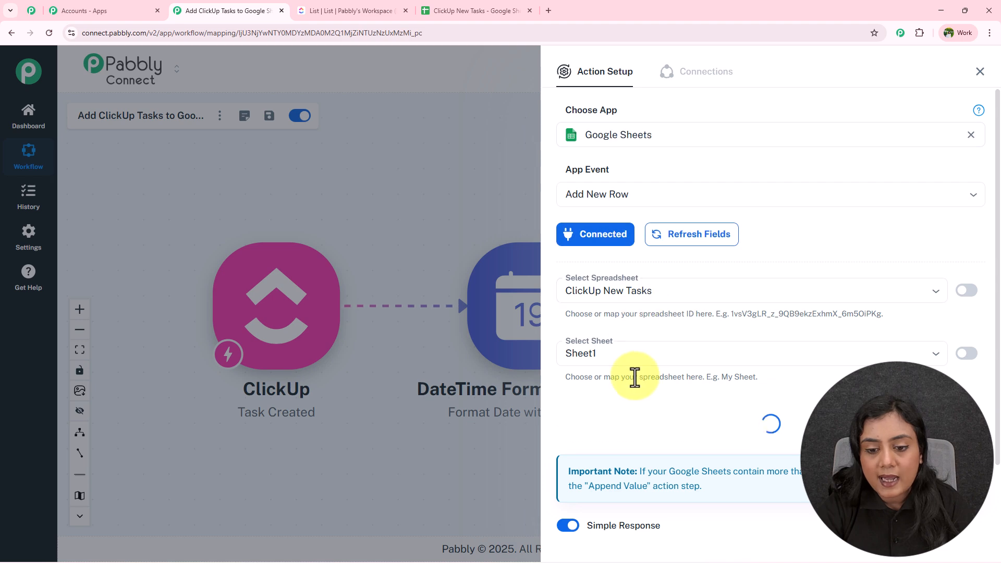
pyautogui.scroll(-3, 634, 375)
pyautogui.click(633, 255)
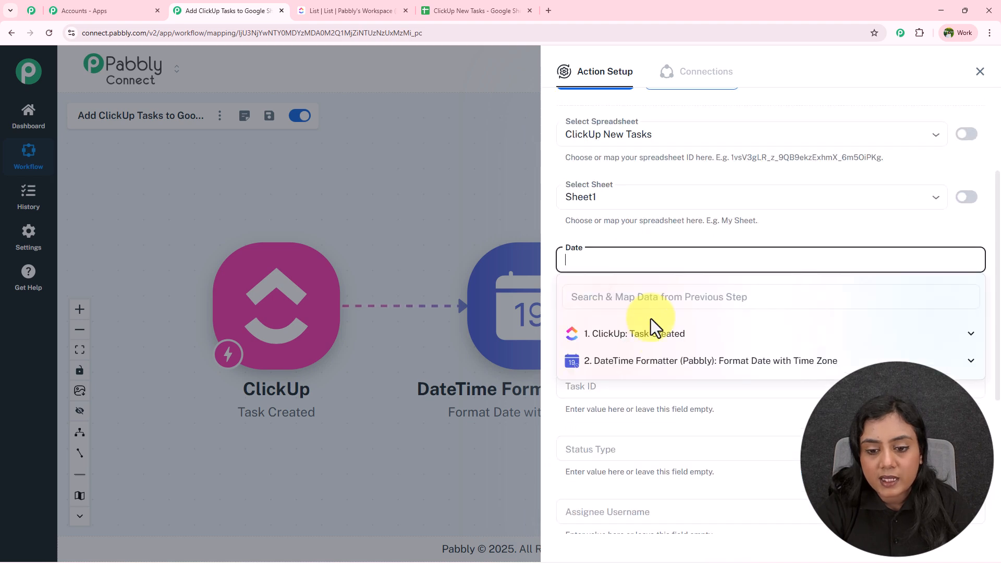
pyautogui.click(649, 360)
pyautogui.click(649, 409)
pyautogui.click(637, 237)
pyautogui.scroll(-3, 637, 219)
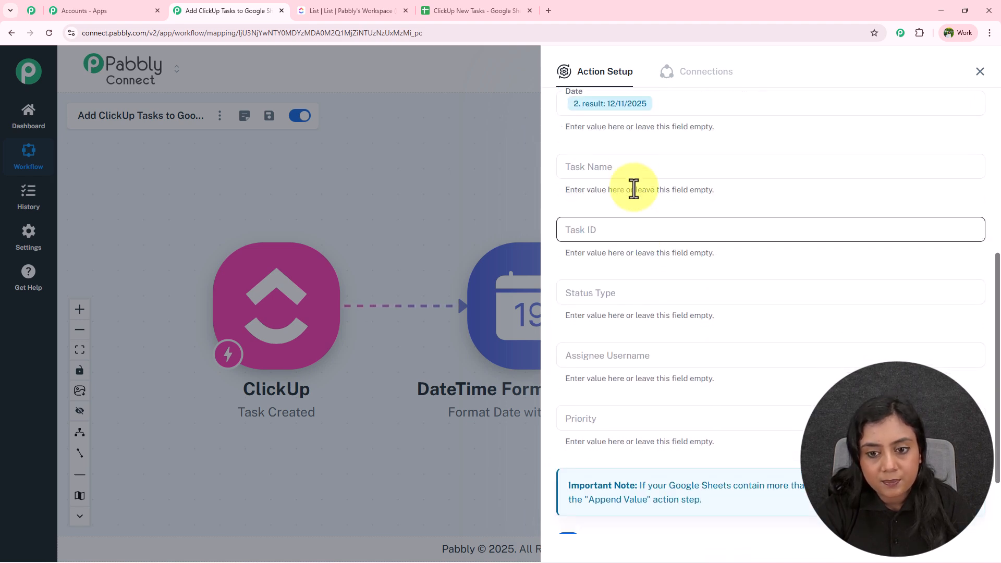
# Step: Map Task Name to the ClickUp trigger's res2 name and Task ID to its res2 id
pyautogui.click(633, 168)
pyautogui.click(655, 248)
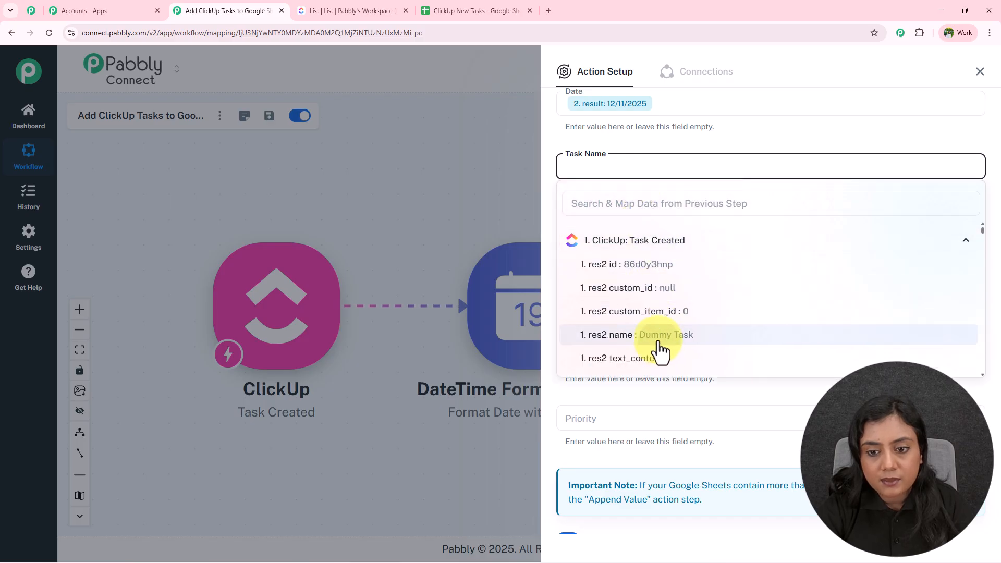
pyautogui.click(662, 337)
pyautogui.click(615, 127)
pyautogui.click(622, 230)
pyautogui.click(620, 303)
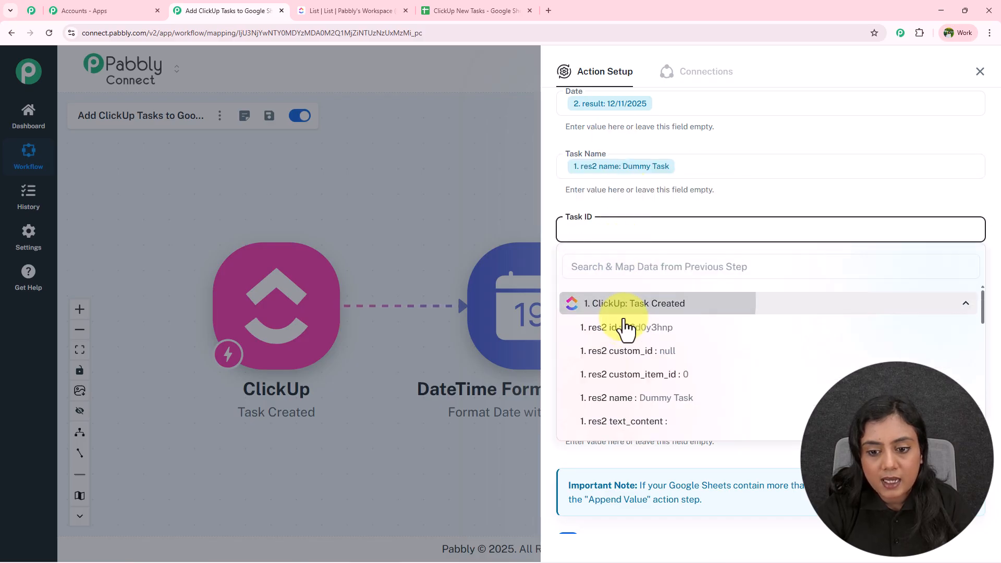
pyautogui.click(628, 328)
pyautogui.click(633, 200)
# Step: Map the Status Type field to the ClickUp trigger's res2 status type value, searching for "sta"
pyautogui.scroll(-2, 634, 200)
pyautogui.click(632, 204)
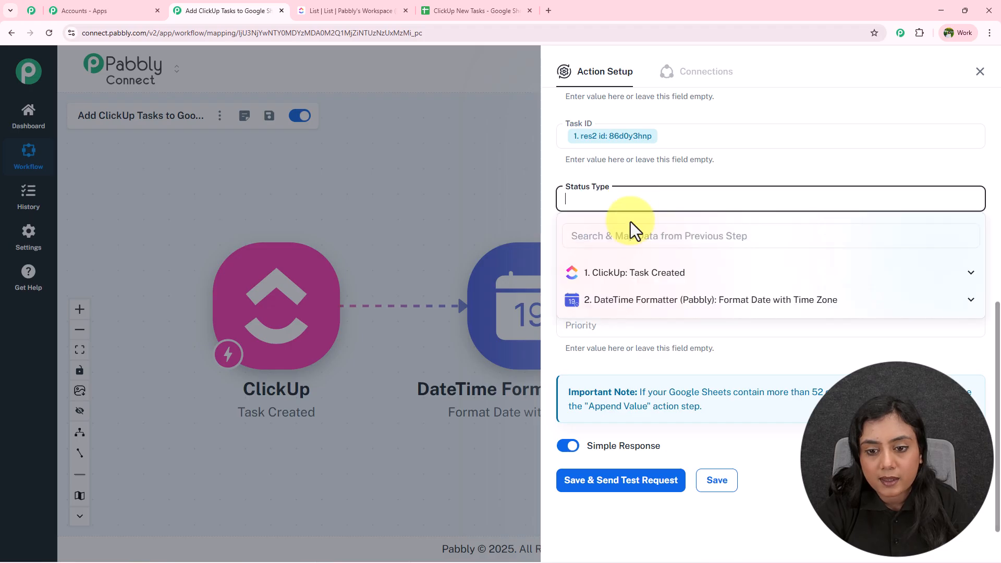
pyautogui.click(625, 235)
pyautogui.write('sta')
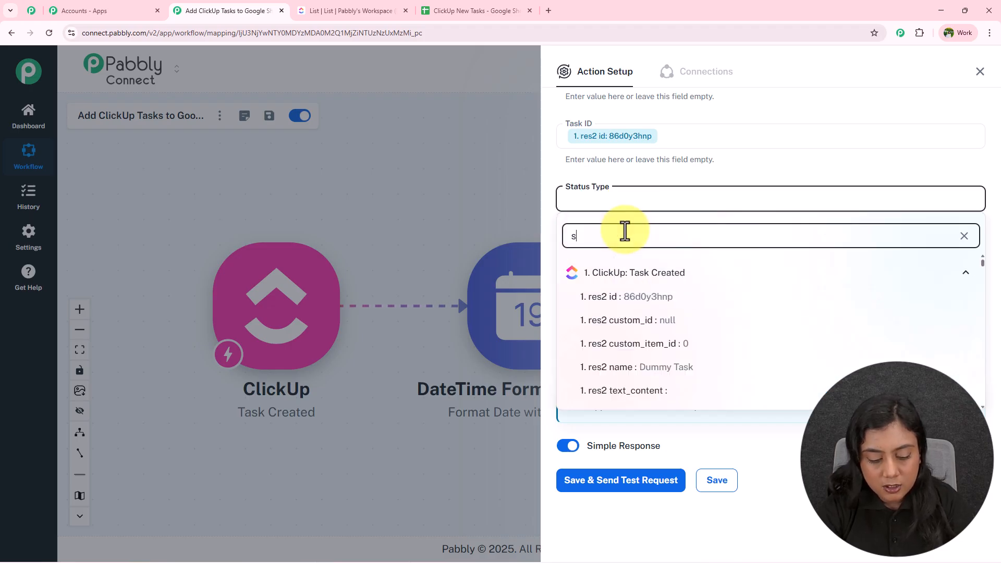
pyautogui.click(637, 391)
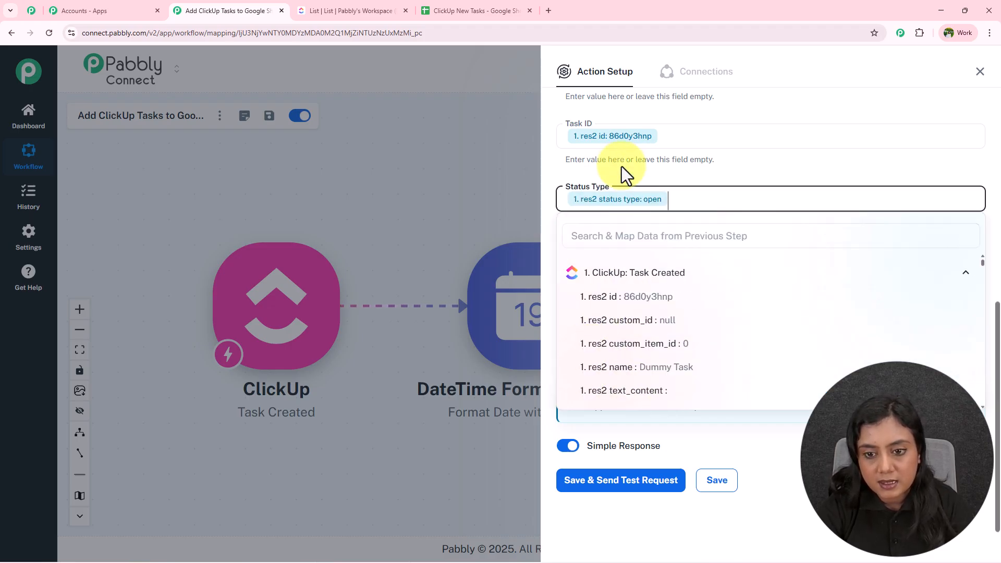
pyautogui.click(623, 177)
# Step: Map the Assignee Username field to the ClickUp trigger's res2 assignees 0 username value, searching for "ass"
pyautogui.click(620, 259)
pyautogui.click(614, 299)
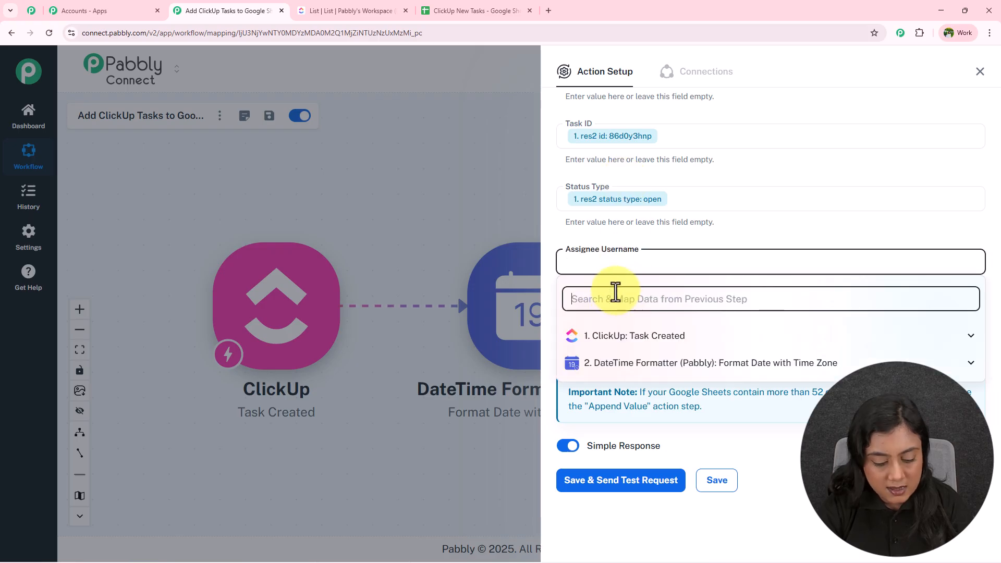
pyautogui.write('ass')
pyautogui.click(677, 386)
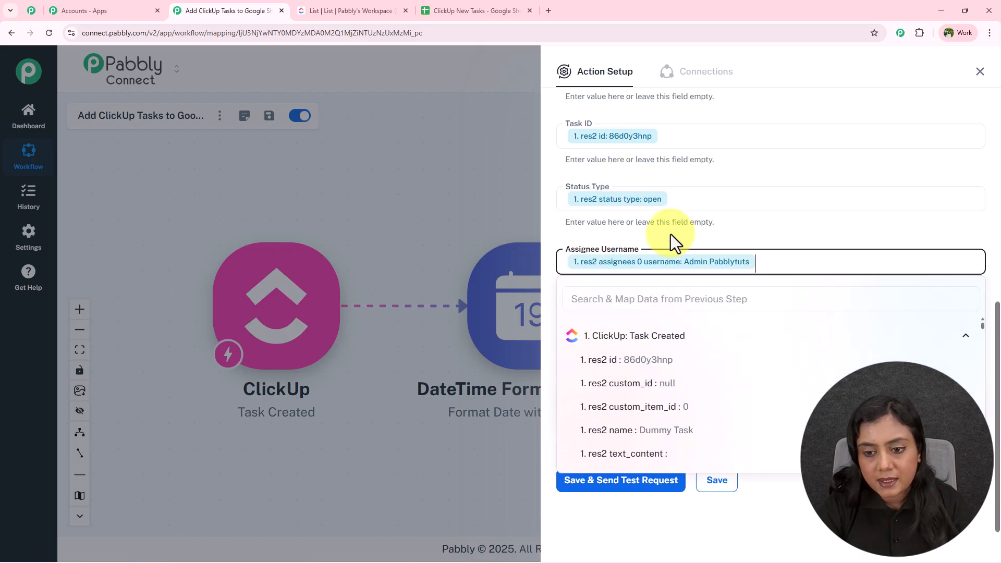
pyautogui.click(670, 234)
# Step: Map the Priority field to the ClickUp trigger's res2 priority priority value, searching for "pri"
pyautogui.click(630, 327)
pyautogui.click(621, 362)
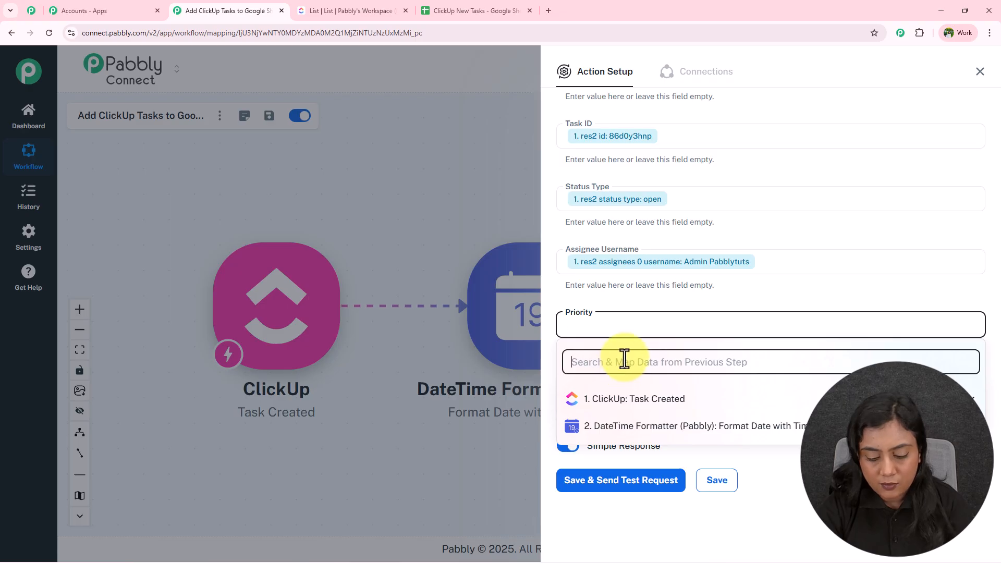
pyautogui.write('pro')
pyautogui.press('BackSpace')
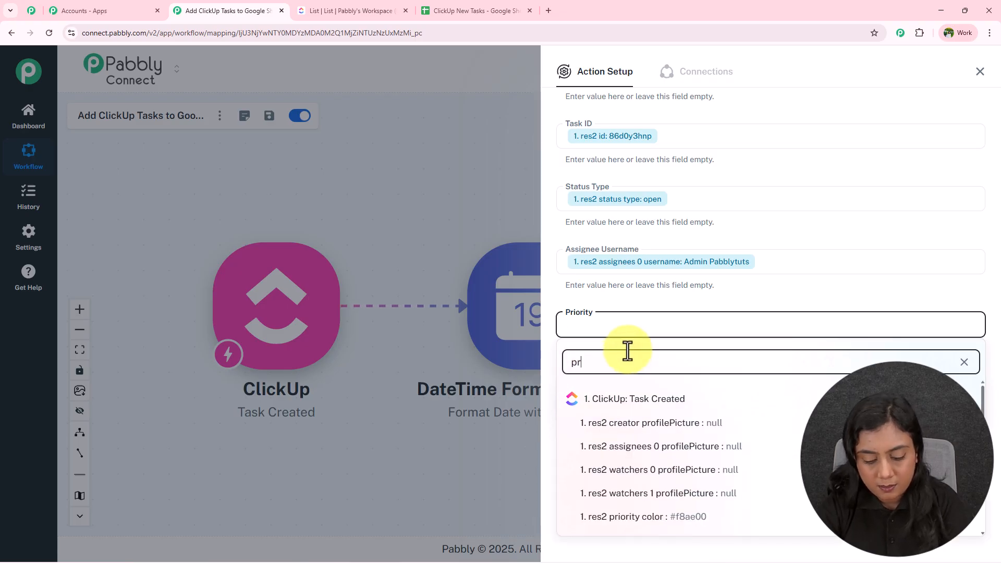
pyautogui.write('i')
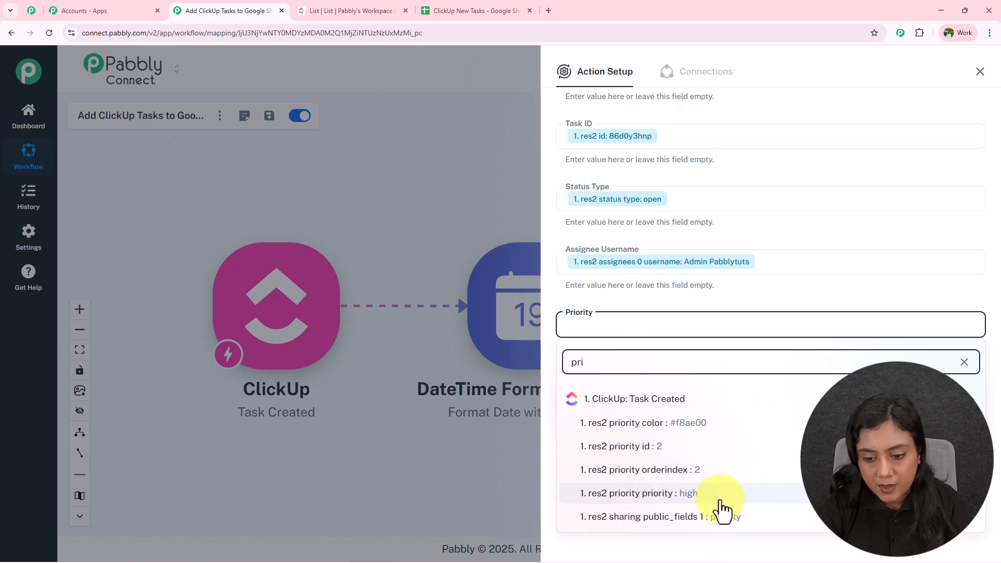
pyautogui.click(683, 494)
pyautogui.click(721, 308)
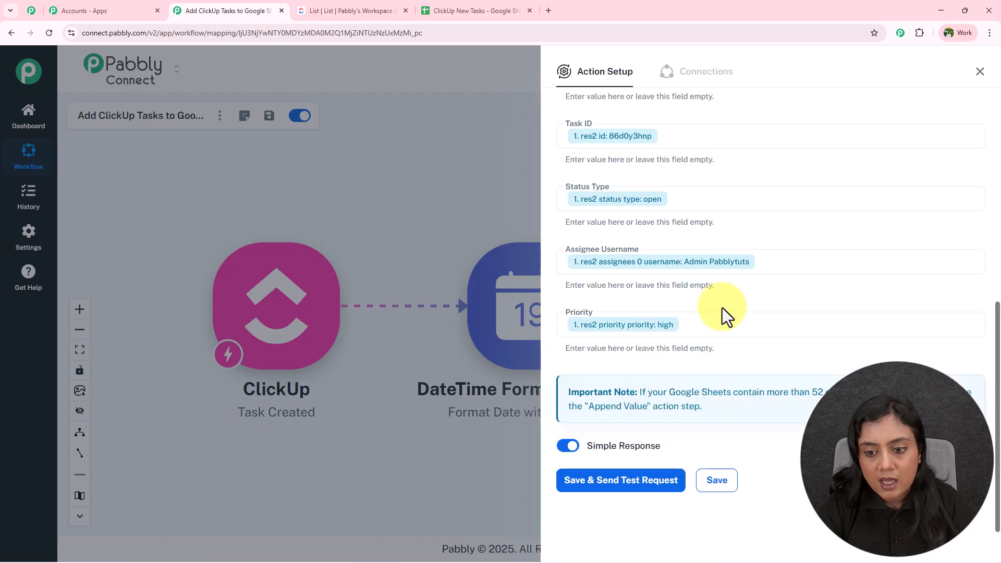
# Step: Review the mapped row fields, save the Google Sheets action with a test request, and check the response received
pyautogui.scroll(6, 721, 308)
pyautogui.scroll(-6, 677, 452)
pyautogui.click(664, 483)
pyautogui.scroll(-6, 826, 238)
pyautogui.scroll(-1, 782, 384)
pyautogui.scroll(1, 782, 378)
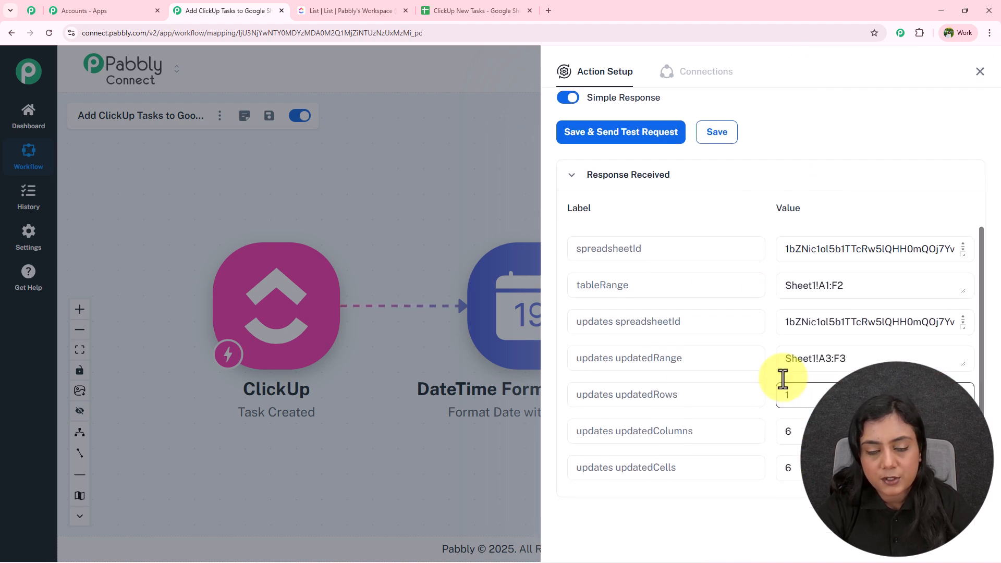
# Step: Switch to the ClickUp New Tasks spreadsheet in Google Sheets and examine row 3 from Date through Priority
pyautogui.click(426, 2)
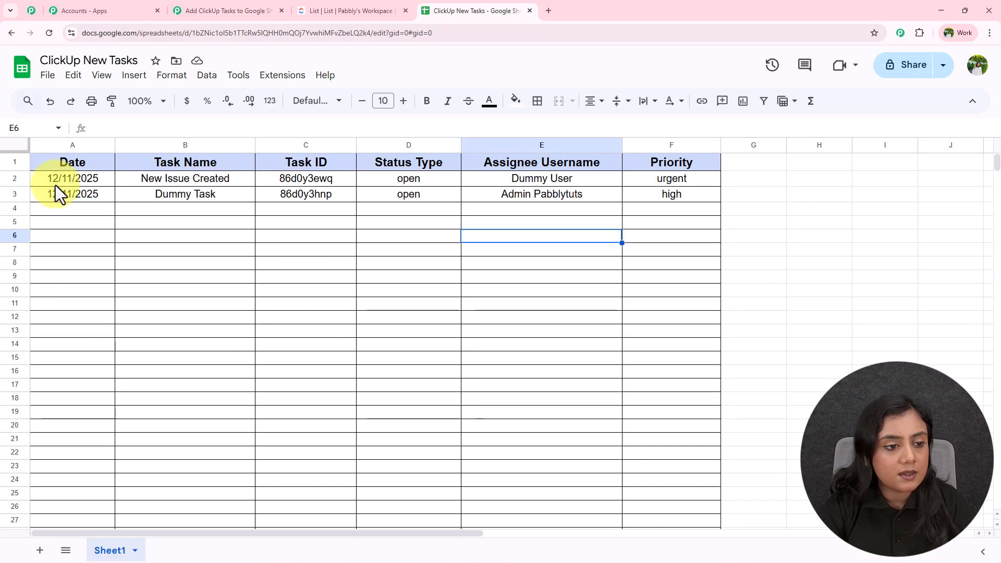
pyautogui.click(71, 195)
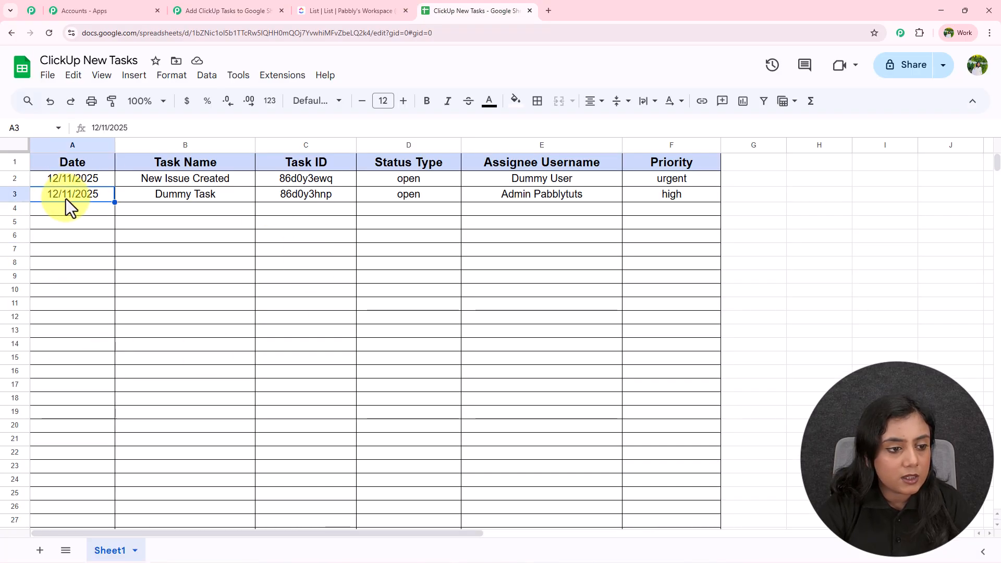
pyautogui.click(165, 195)
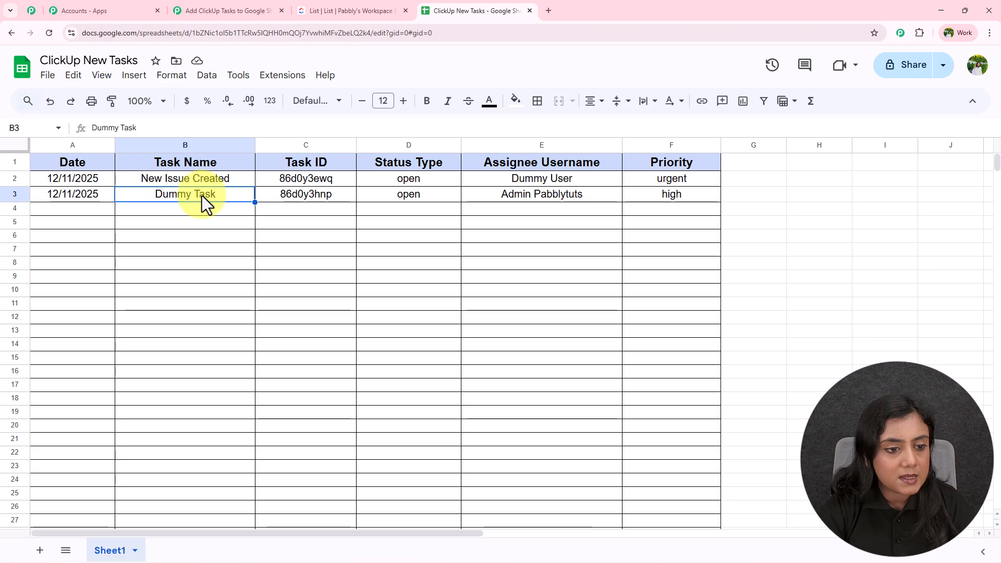
pyautogui.click(323, 198)
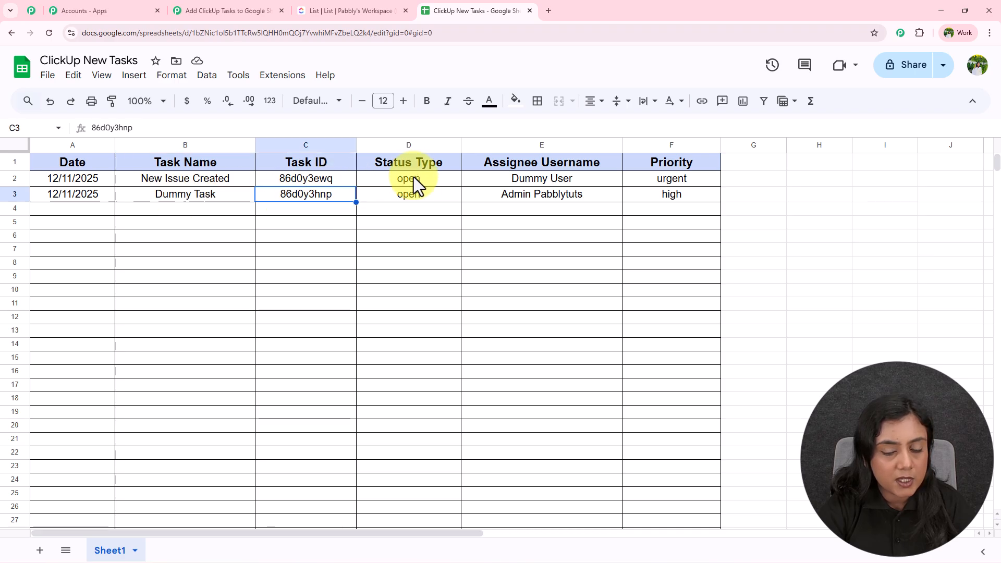
pyautogui.click(417, 195)
pyautogui.click(545, 203)
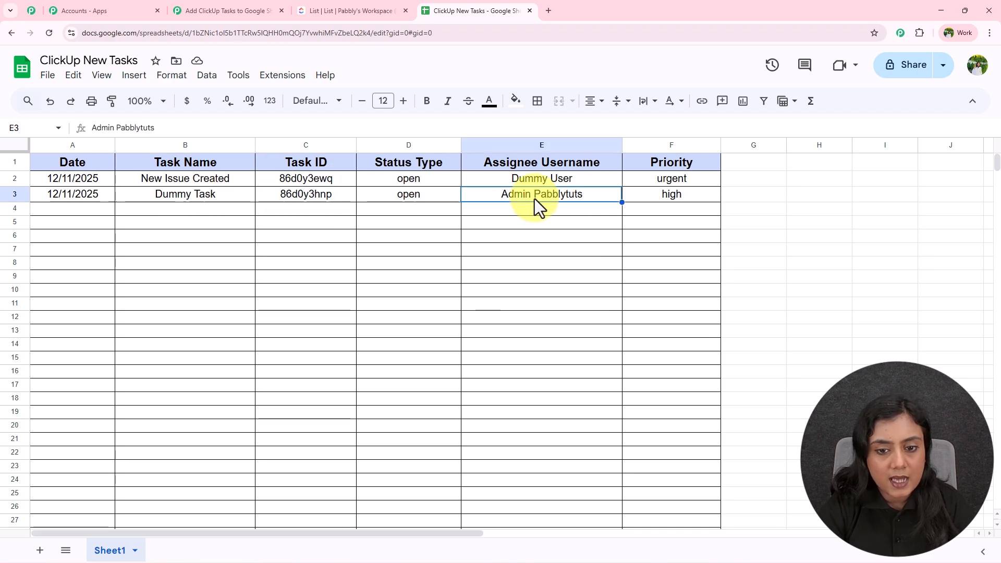
pyautogui.click(674, 198)
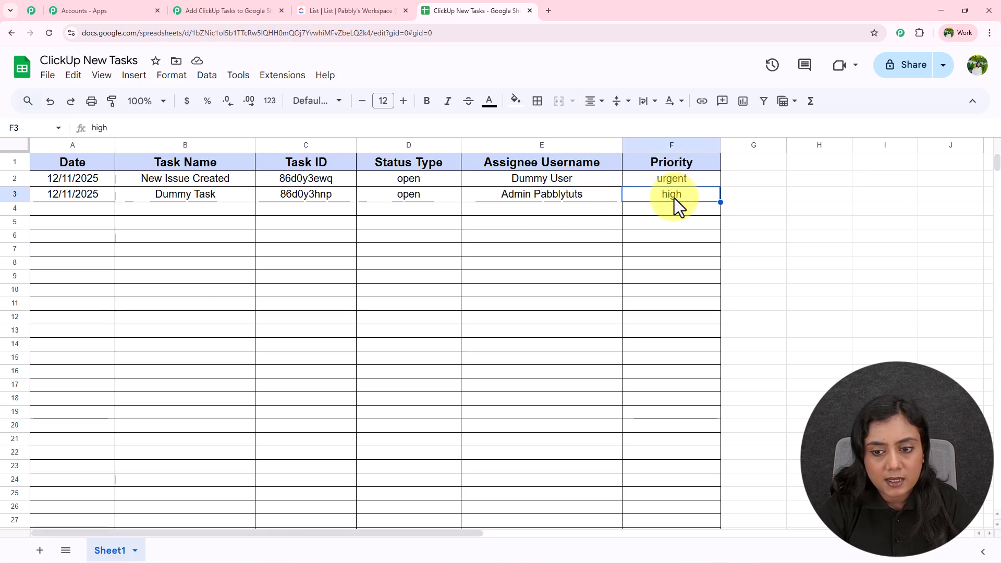
# Step: Return to the Pabbly Connect workflow and close the Google Sheets action setup to show the whole workflow
pyautogui.click(266, 9)
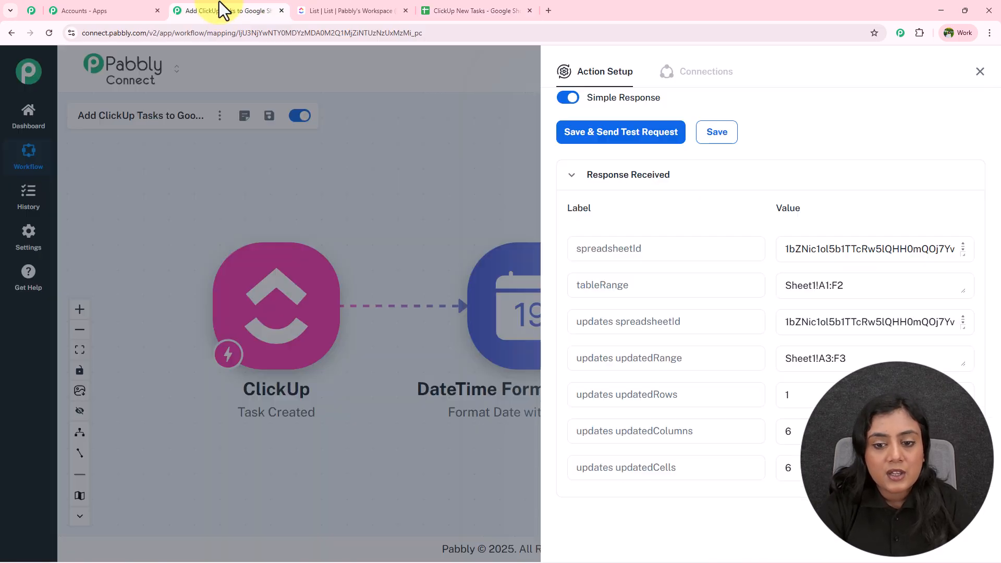
pyautogui.click(985, 73)
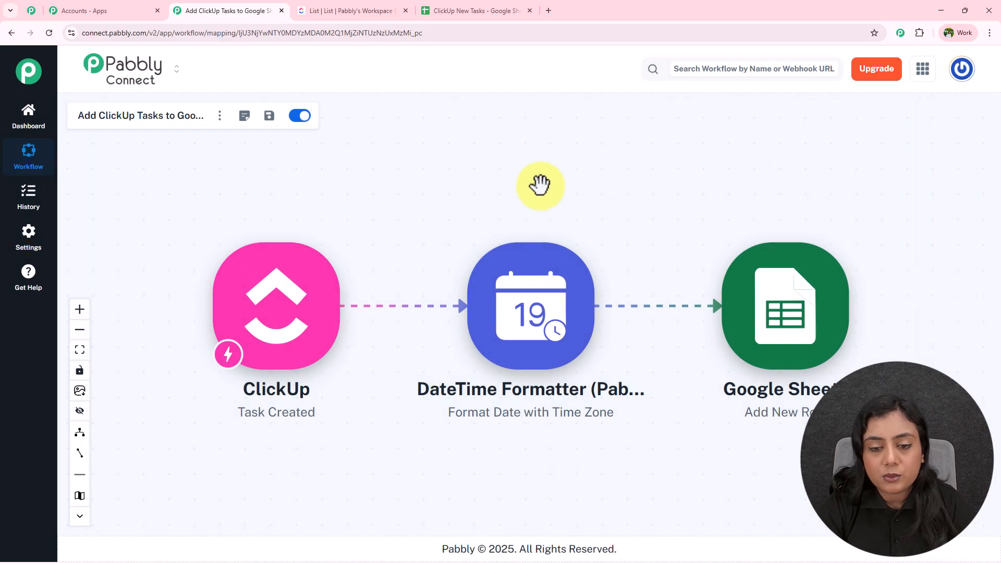
pyautogui.moveTo(541, 179); pyautogui.dragTo(541, 191)
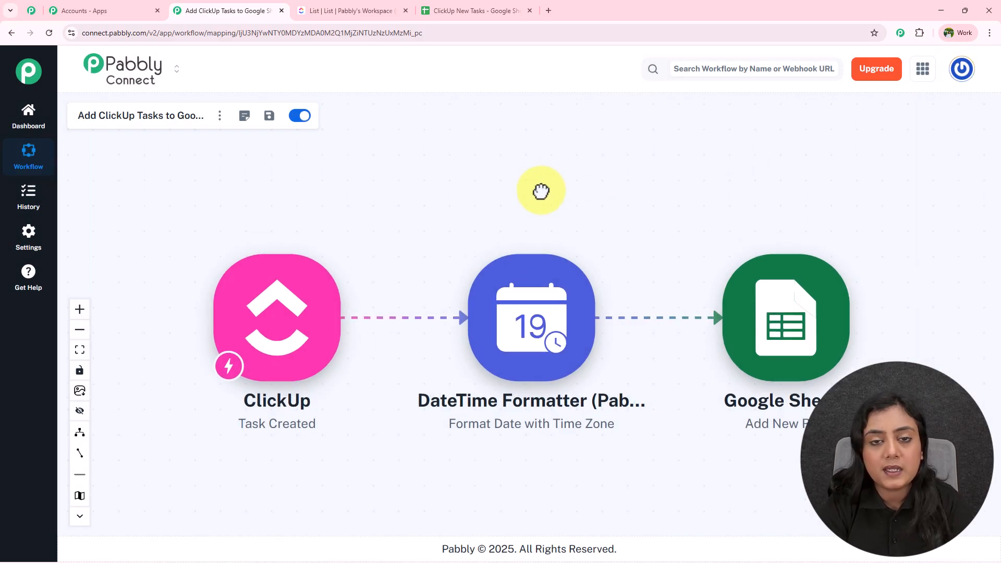